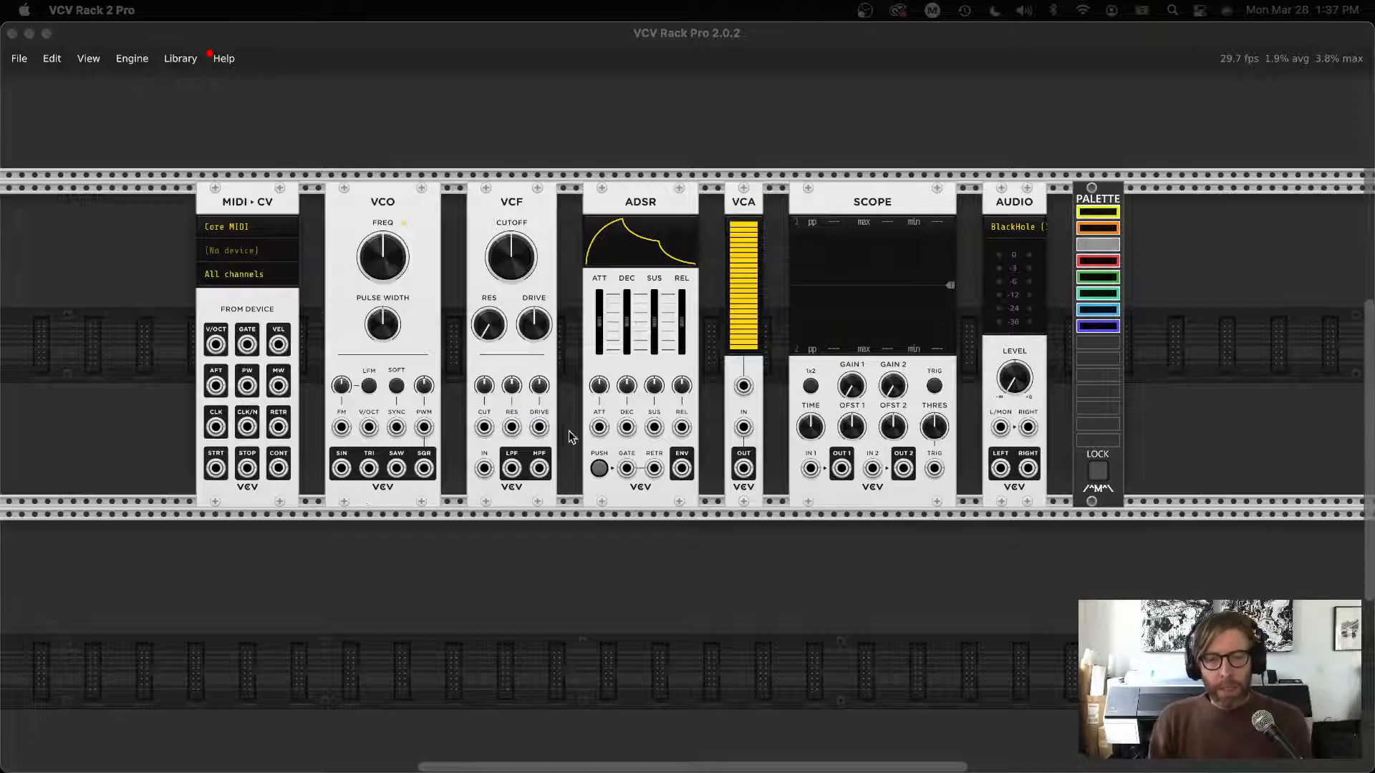
- Browse the module browser, toggling the VCV brand filter and clearing the search, then return to the rack
right_click(578, 128)
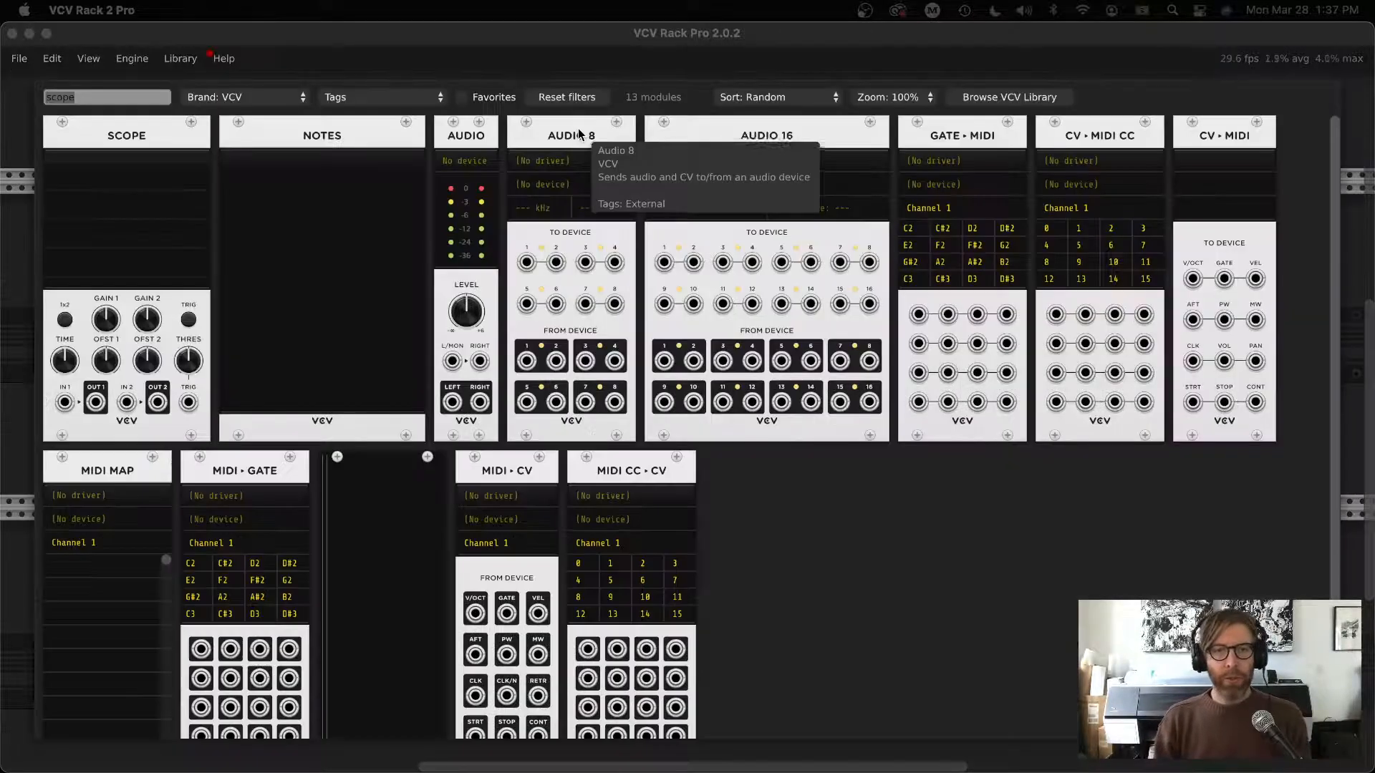
left_click(246, 96)
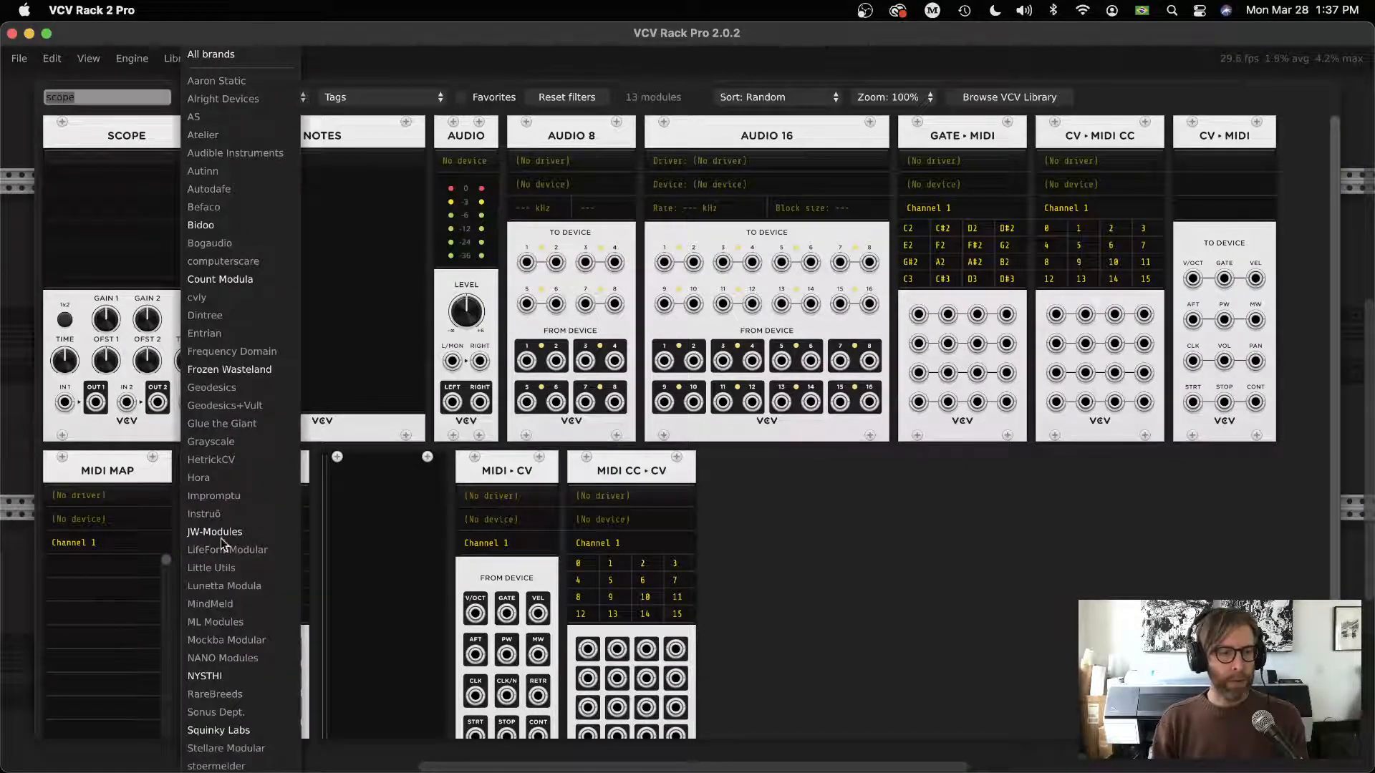
scroll(242, 601, "down", 3)
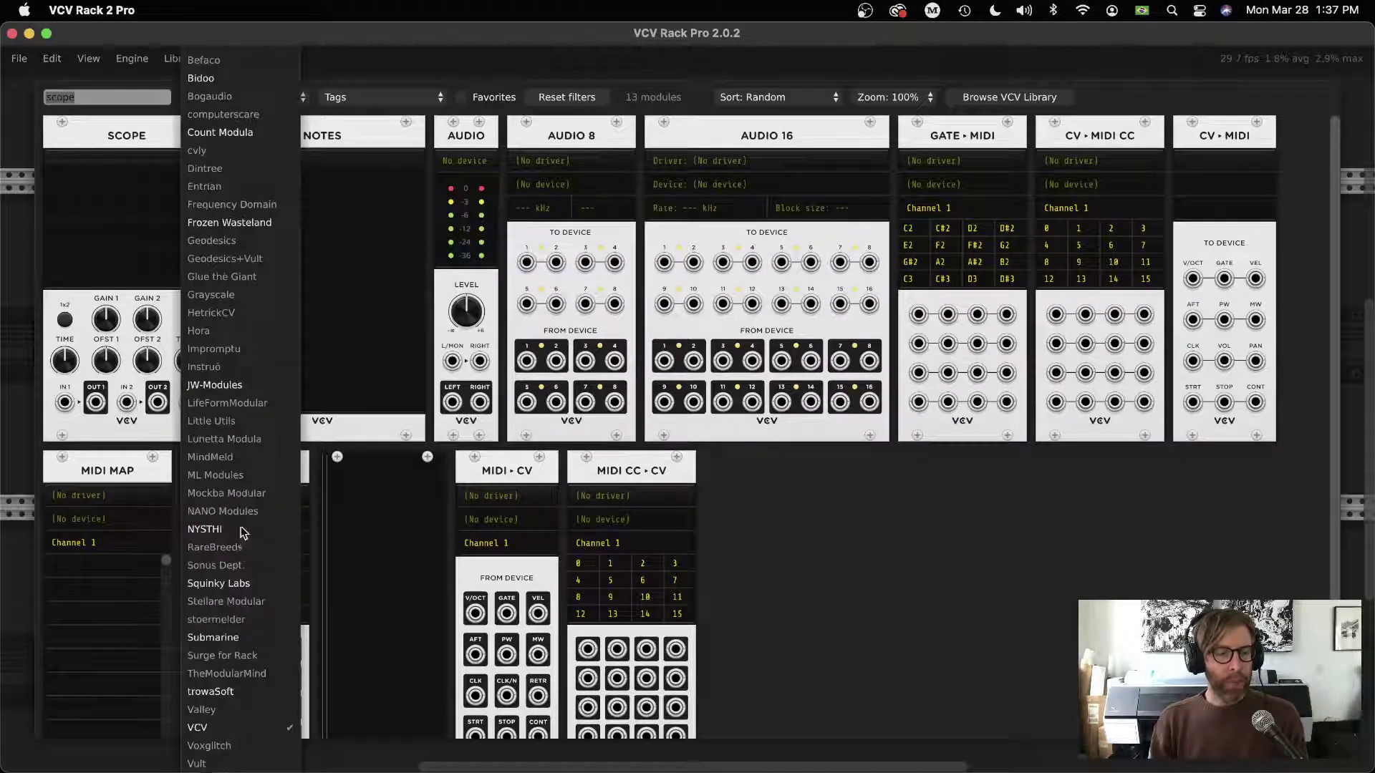
left_click(198, 728)
left_click(252, 97)
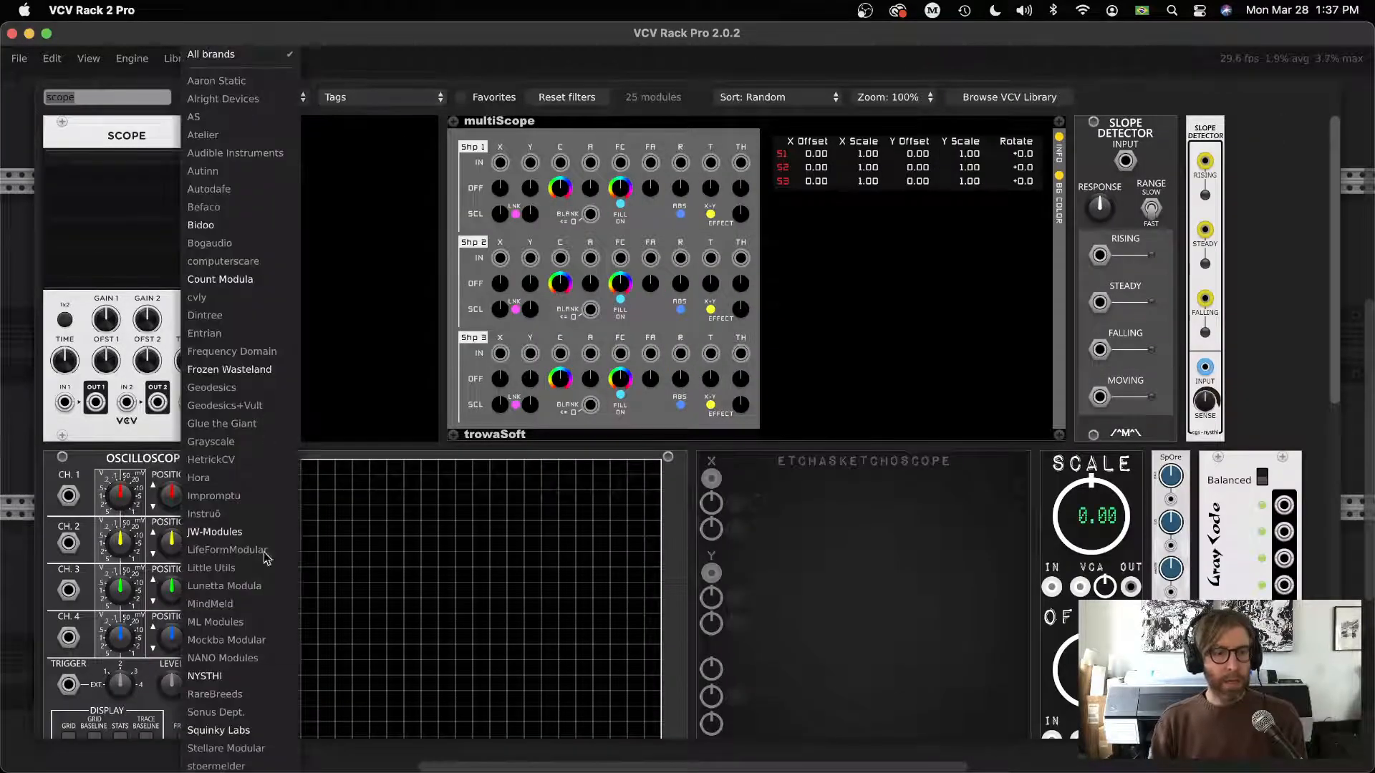
scroll(236, 429, "down", 3)
left_click(198, 728)
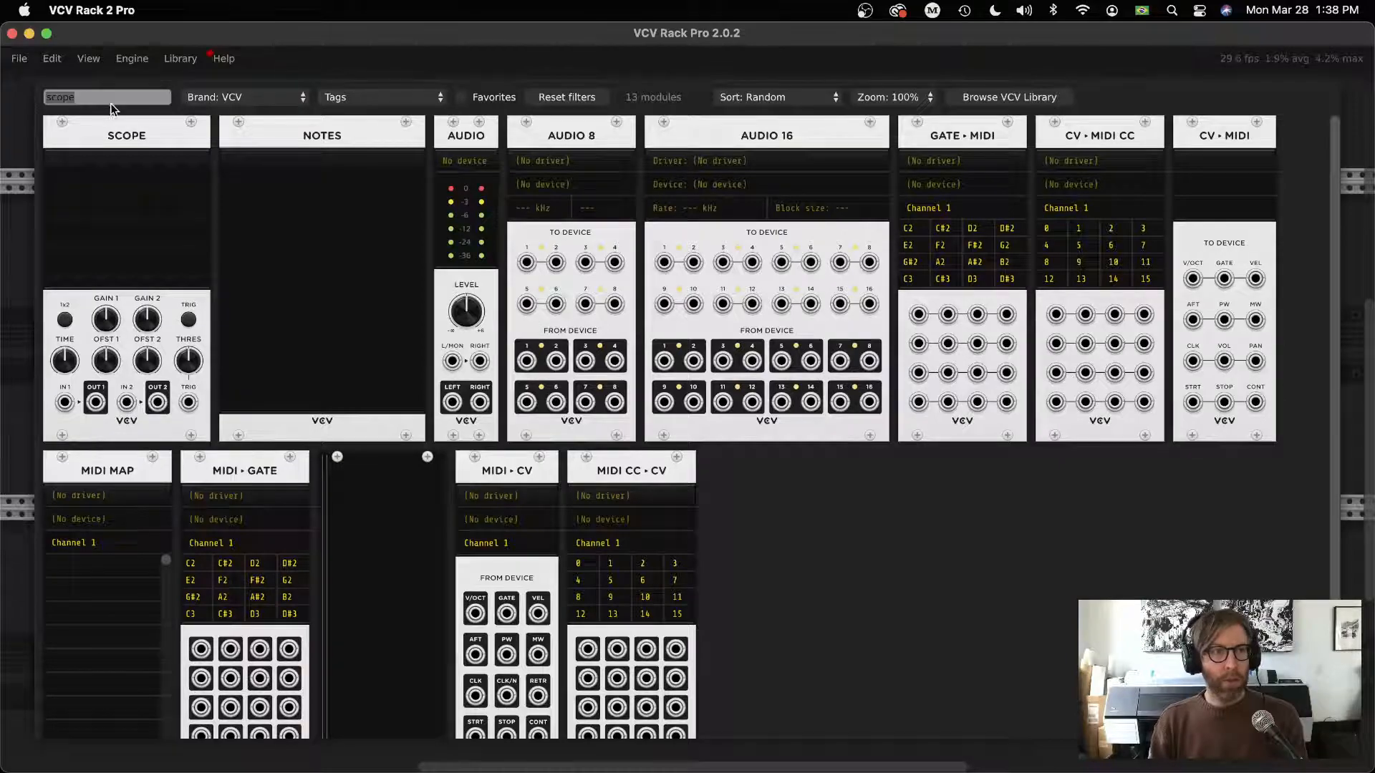
left_click(119, 97)
key("BackSpace")
scroll(1061, 453, "down", 4)
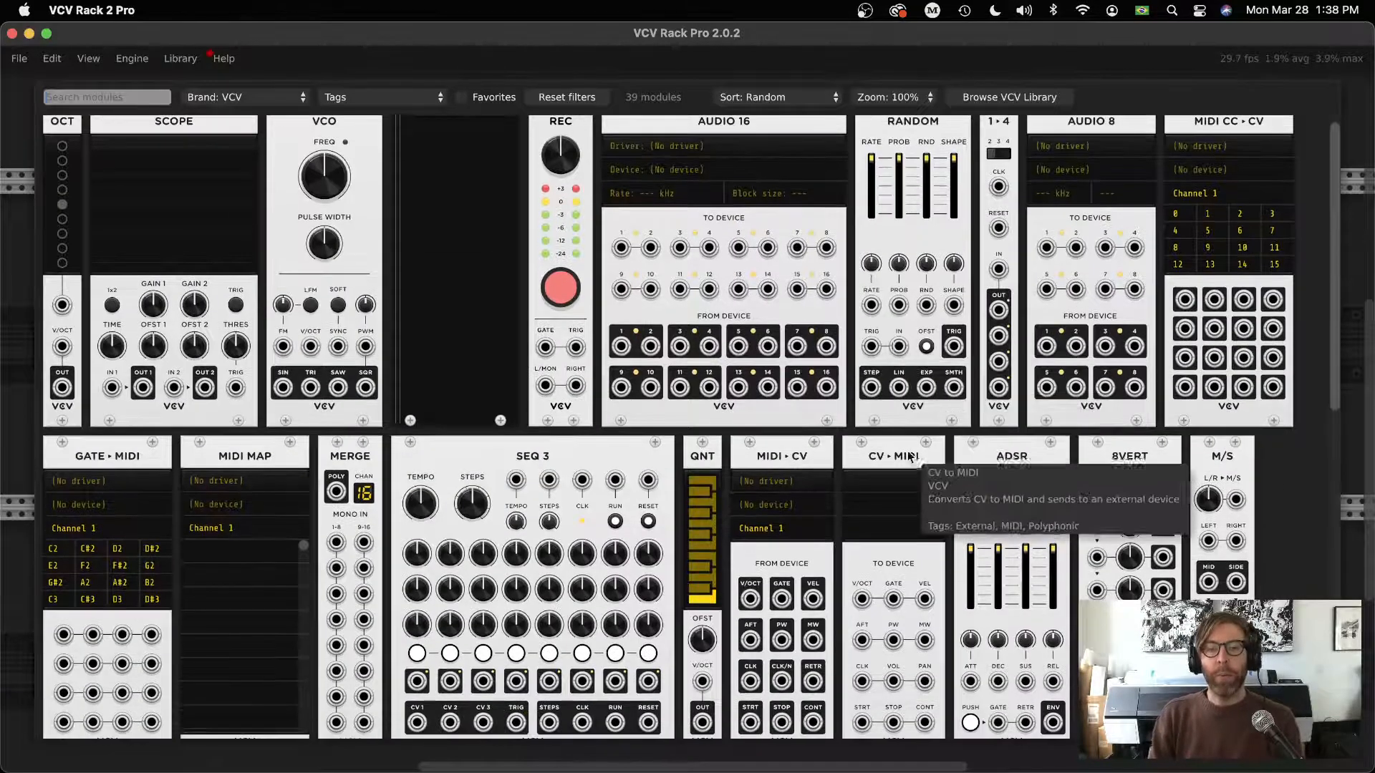
scroll(967, 451, "down", 4)
scroll(913, 445, "down", 4)
scroll(875, 440, "down", 3)
scroll(874, 439, "down", 2)
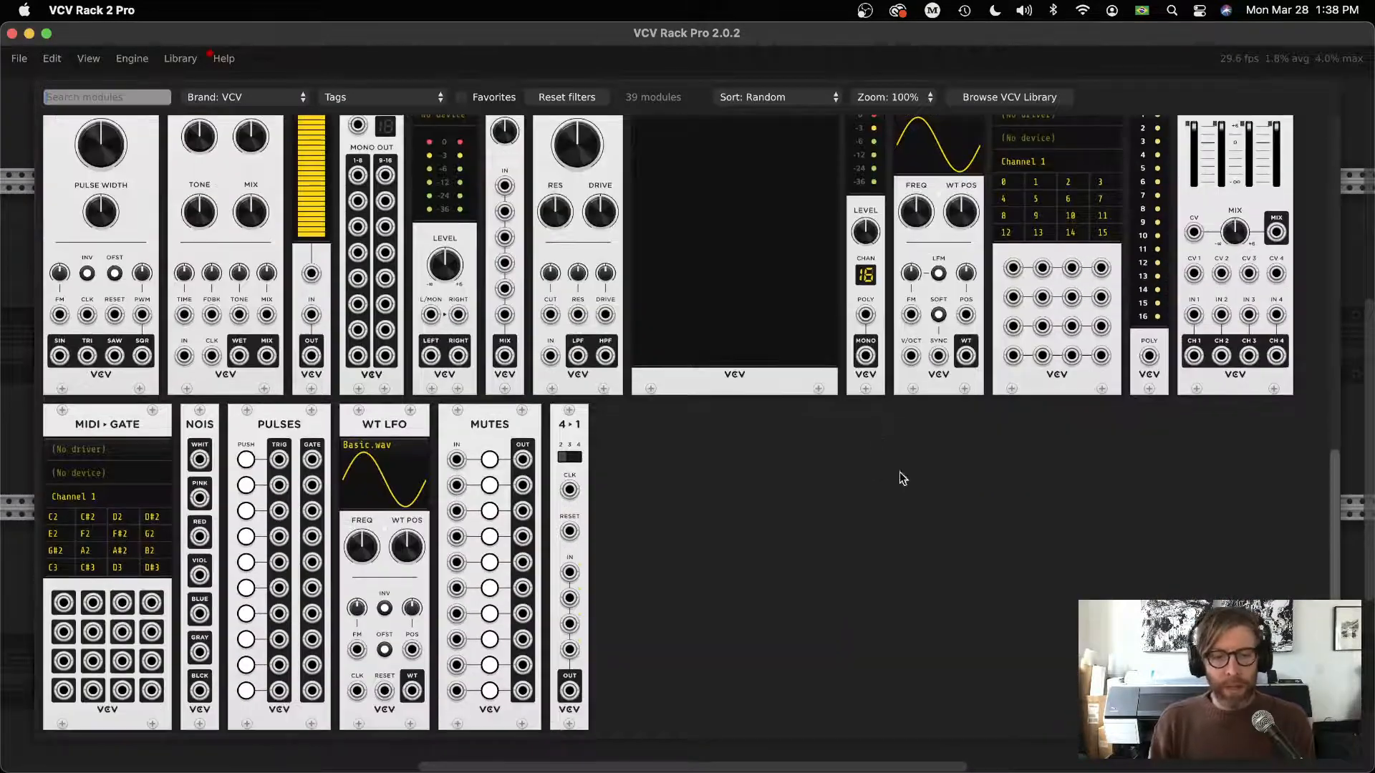
scroll(723, 519, "up", 2)
scroll(723, 524, "up", 2)
scroll(724, 526, "up", 3)
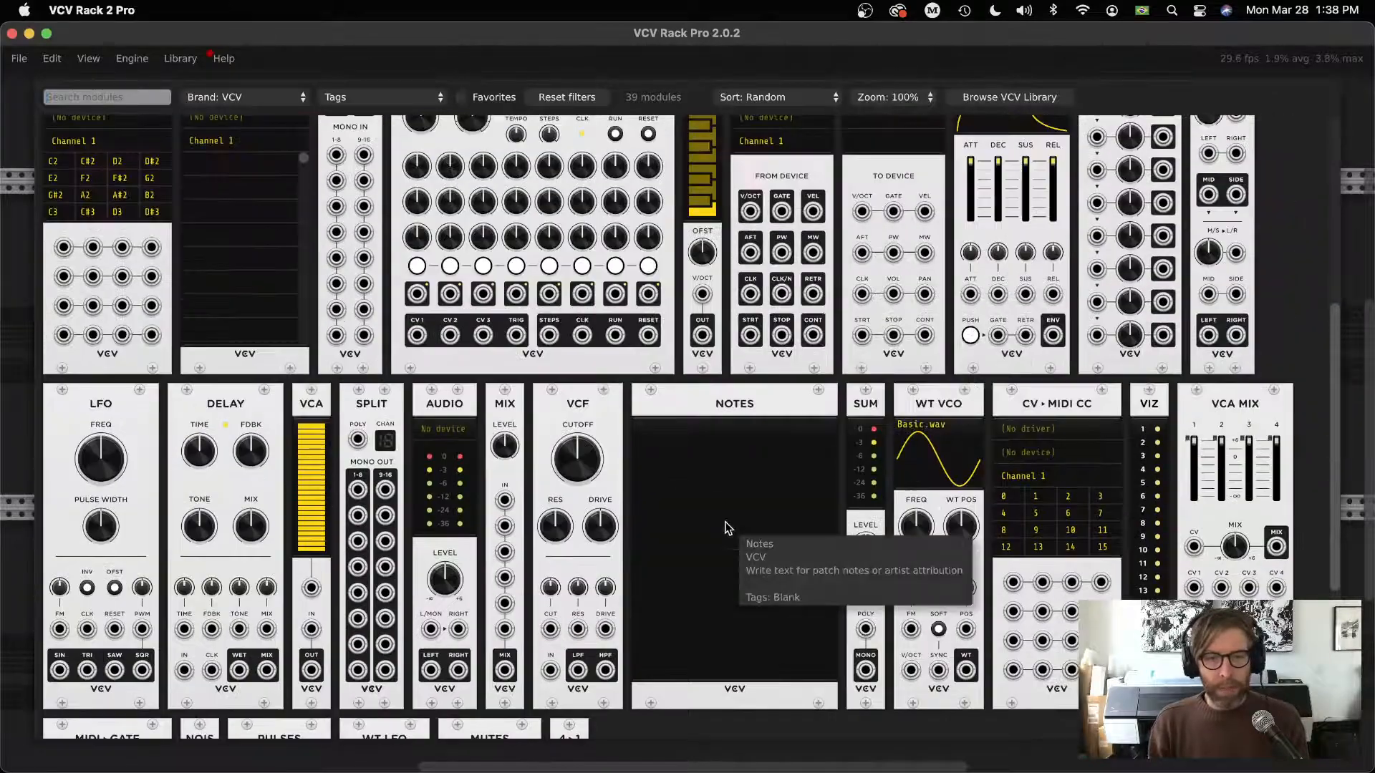
scroll(724, 527, "up", 4)
scroll(725, 526, "up", 3)
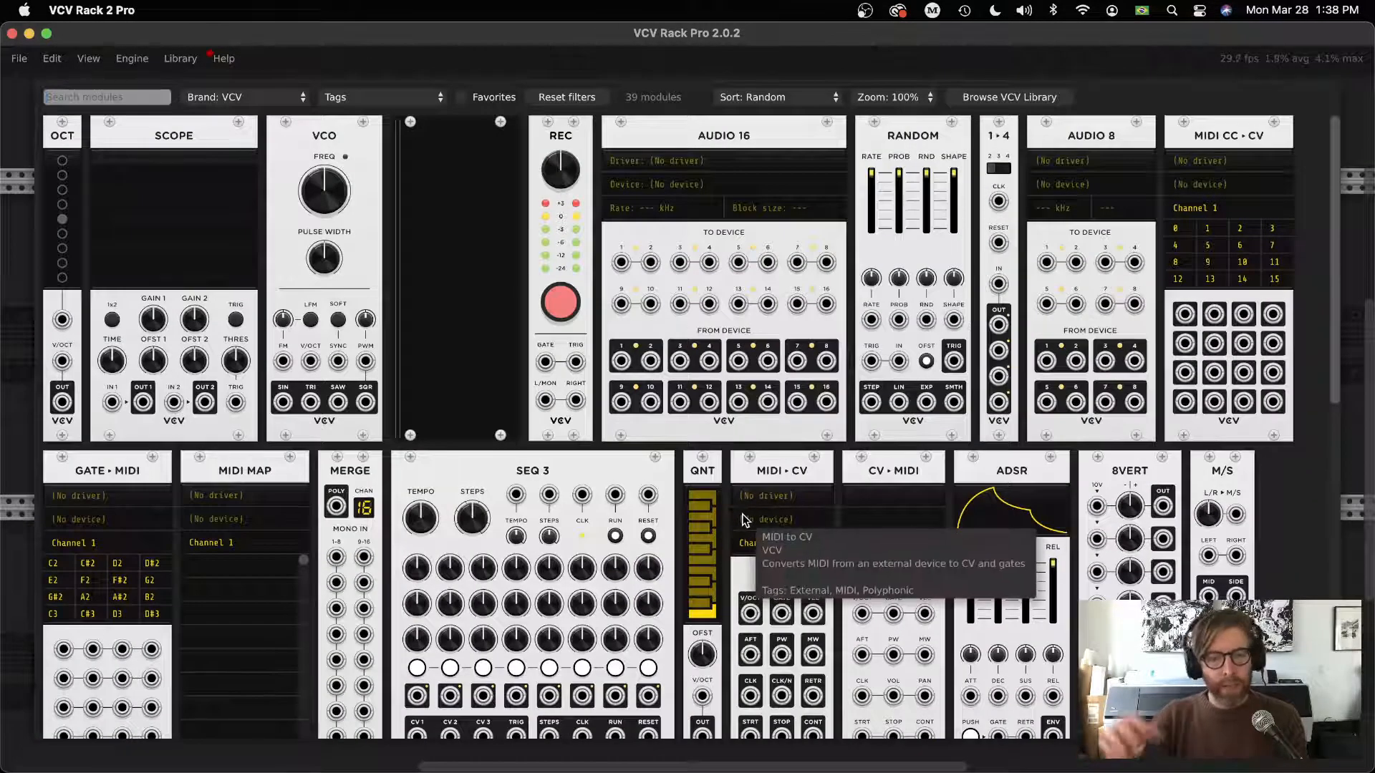
left_click(24, 236)
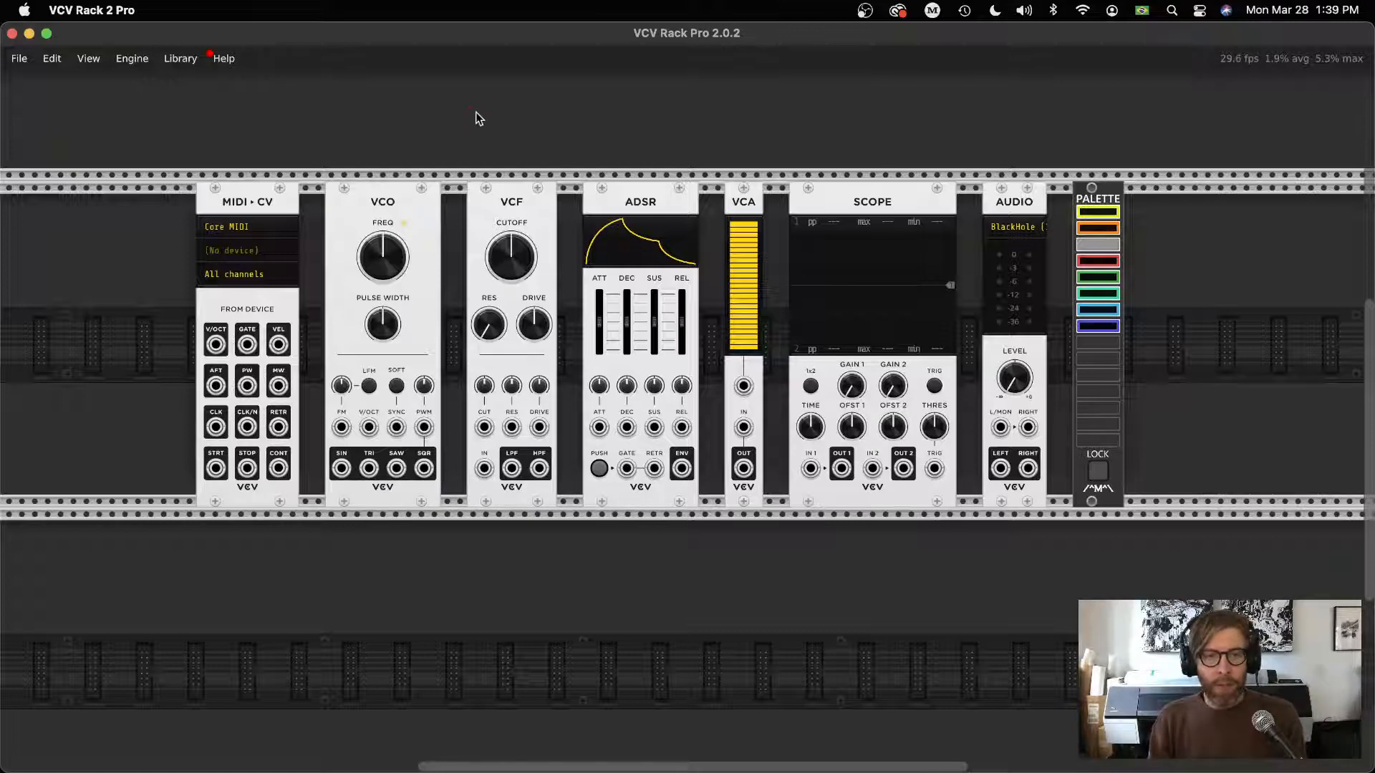
- Move VCF, ADSR, VCA and Scope together, plus MIDI-CV, down to the lower row
left_click_drag(477, 118, 923, 323)
left_click_drag(872, 274, 872, 599)
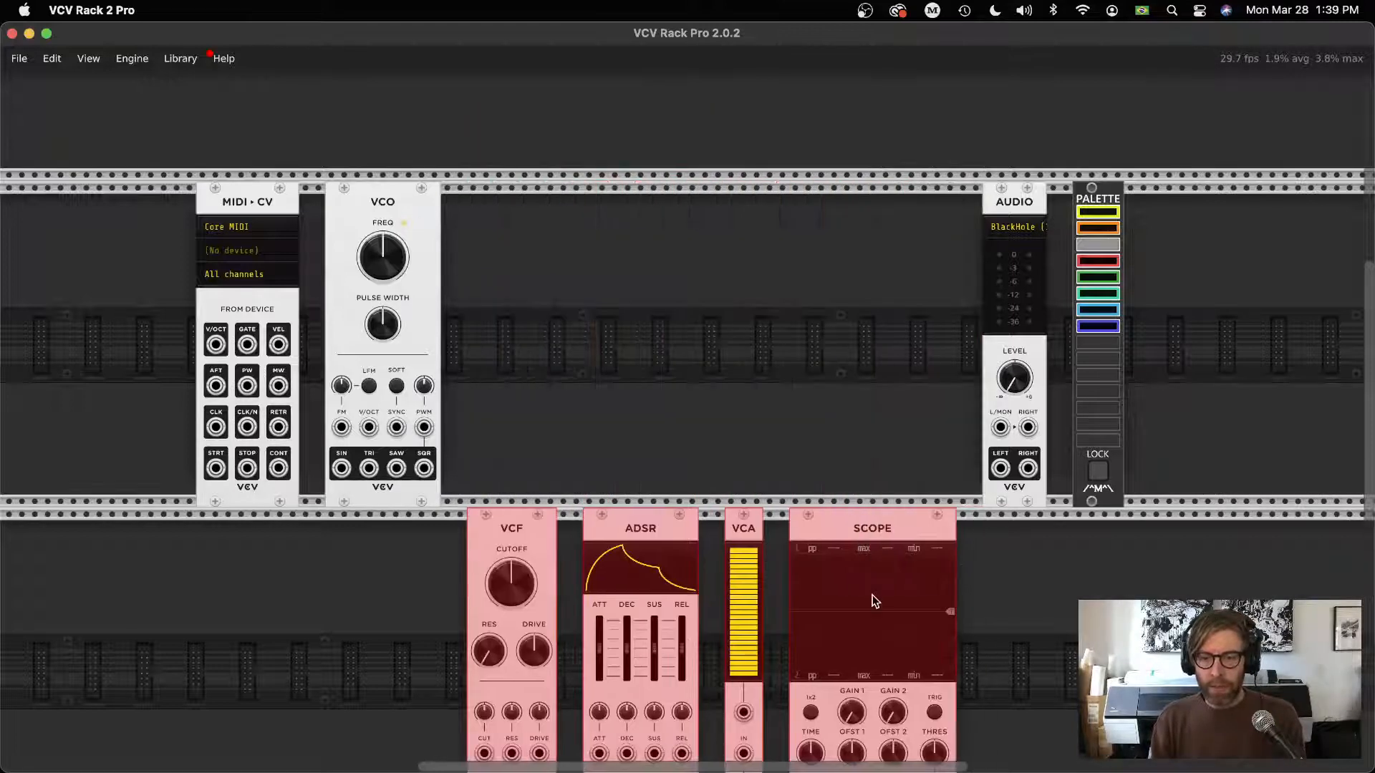
left_click_drag(229, 202, 370, 527)
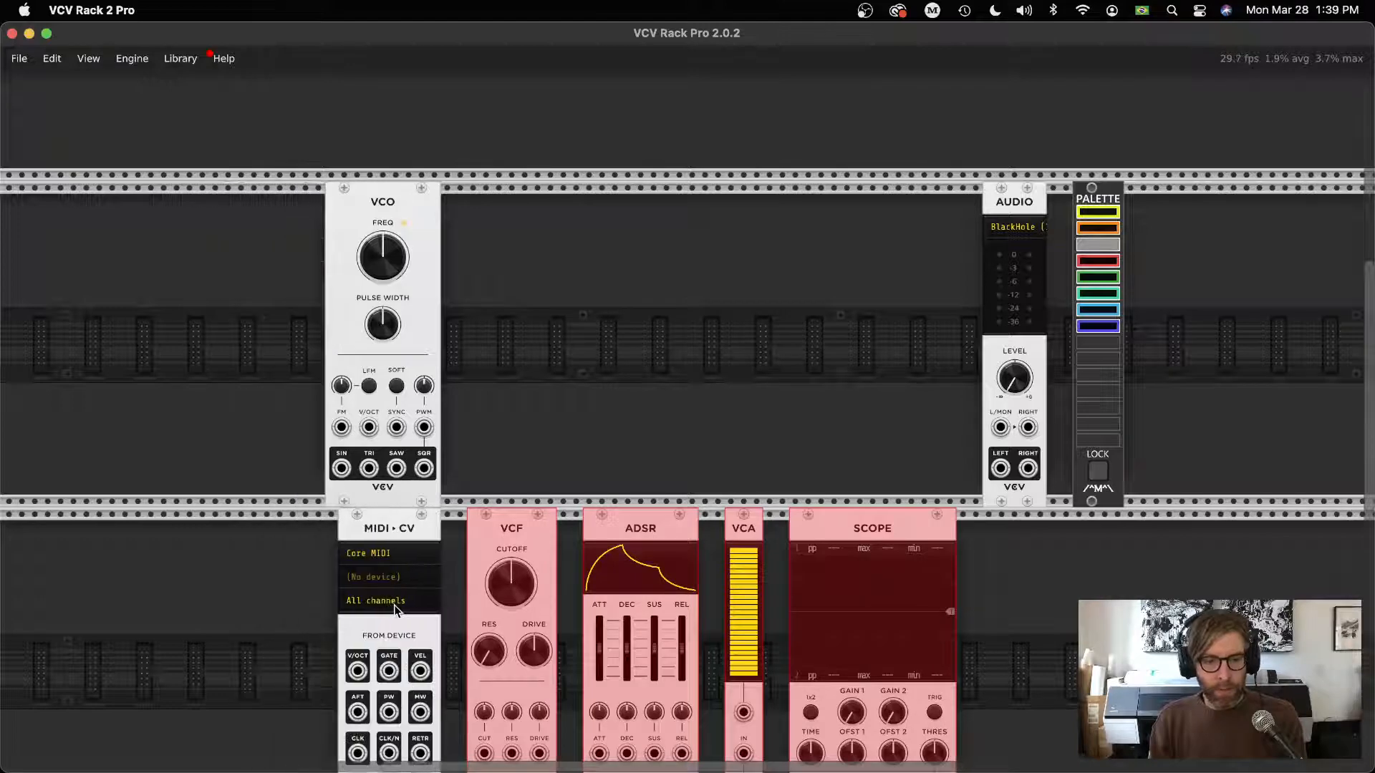
- Slide the VCO along the upper row and settle it beside the Audio module near the centre
left_click_drag(421, 205, 918, 206)
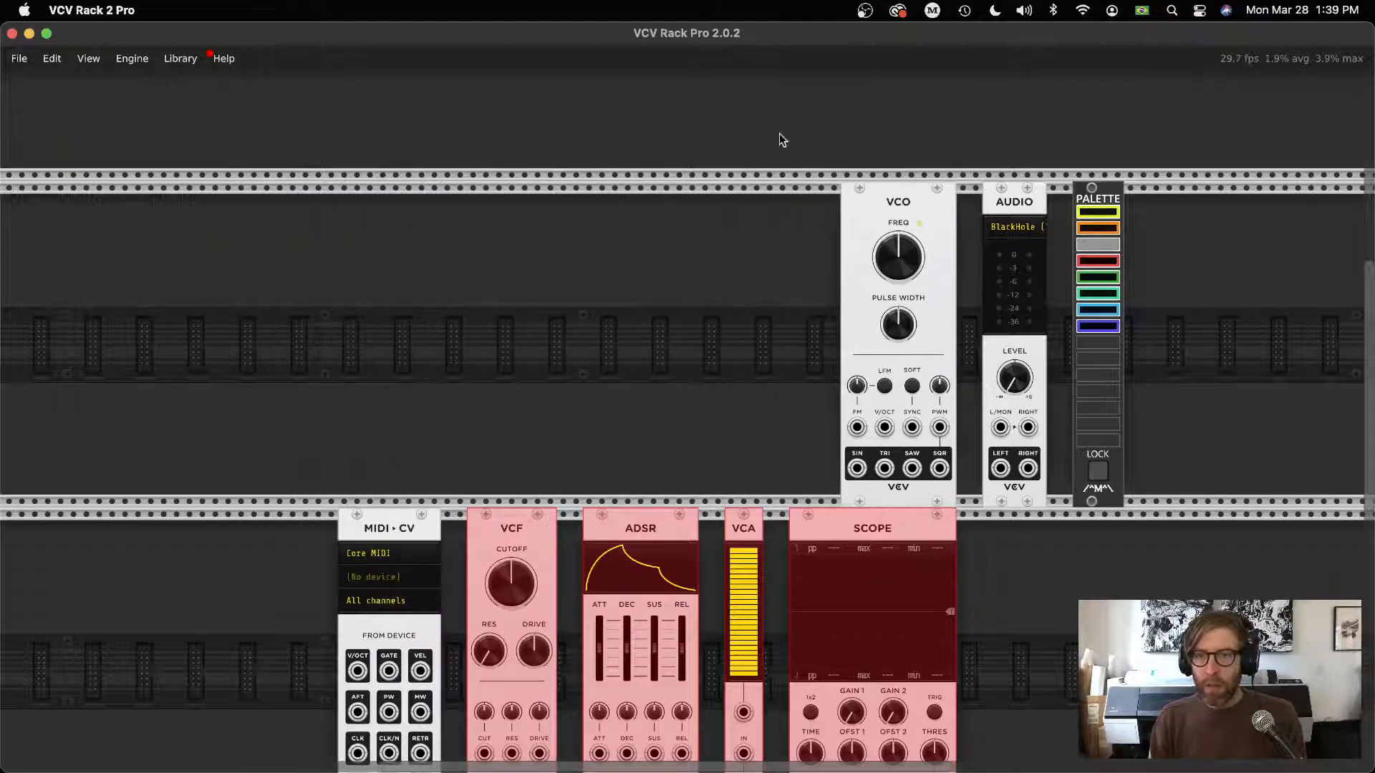
left_click_drag(757, 117, 1025, 253)
left_click_drag(1013, 201, 654, 201)
left_click(847, 262)
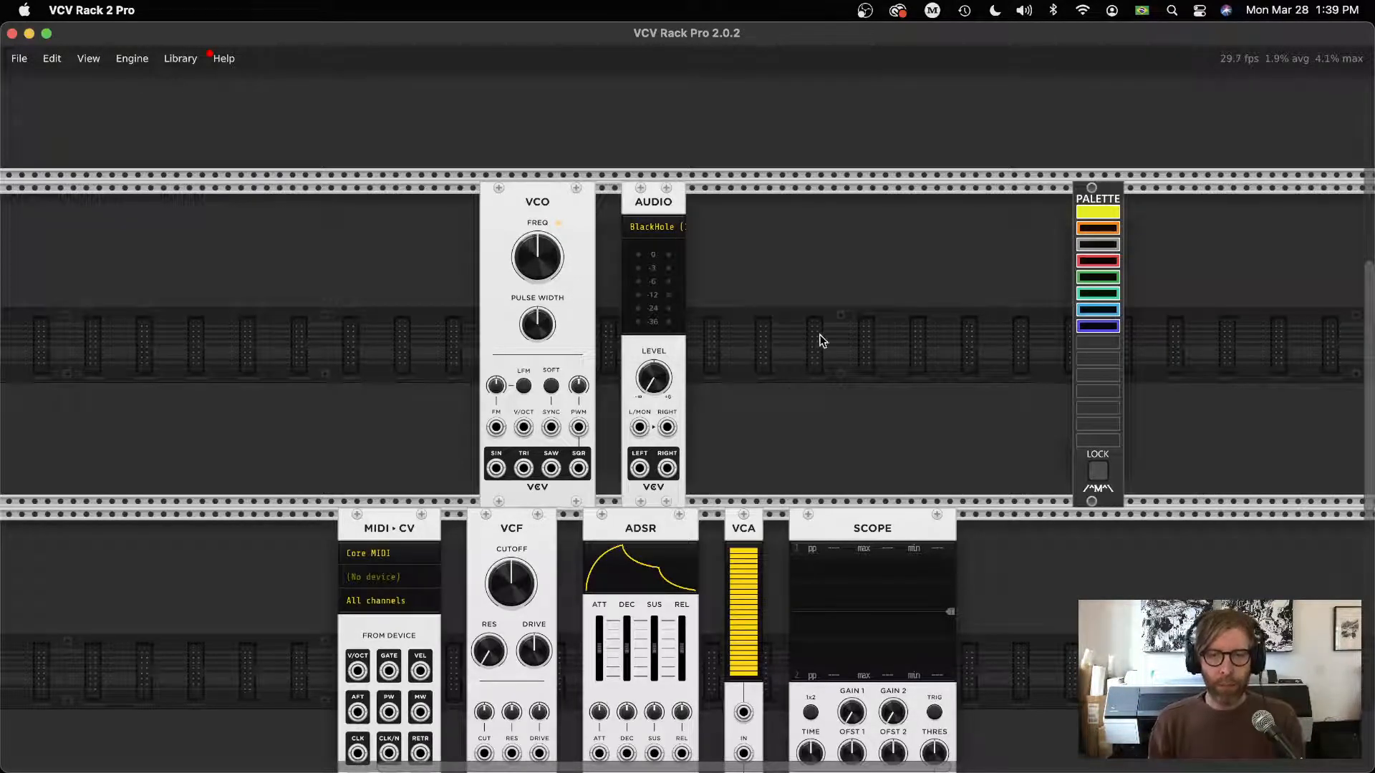
scroll(825, 339, "down", 3)
scroll(825, 339, "down", 2)
scroll(824, 340, "down", 2)
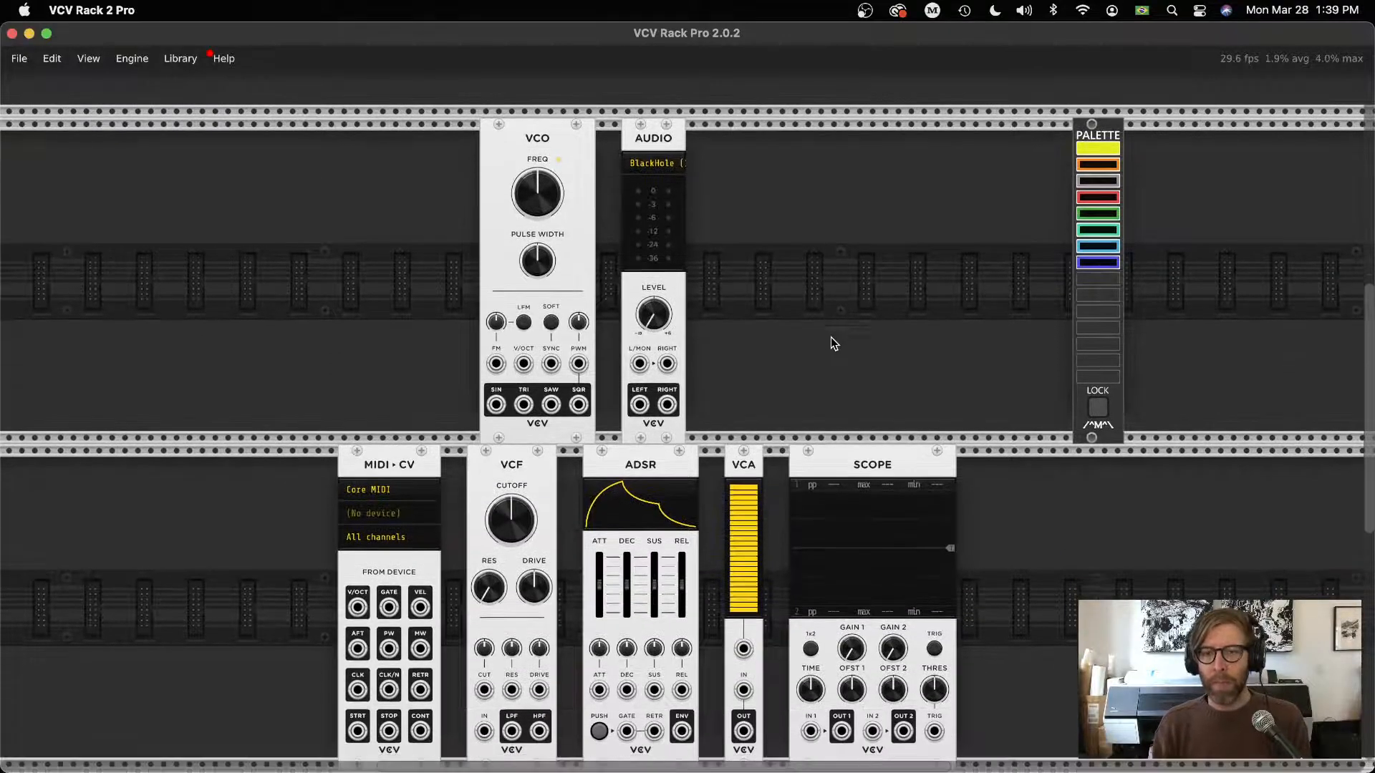
scroll(832, 336, "down", 1)
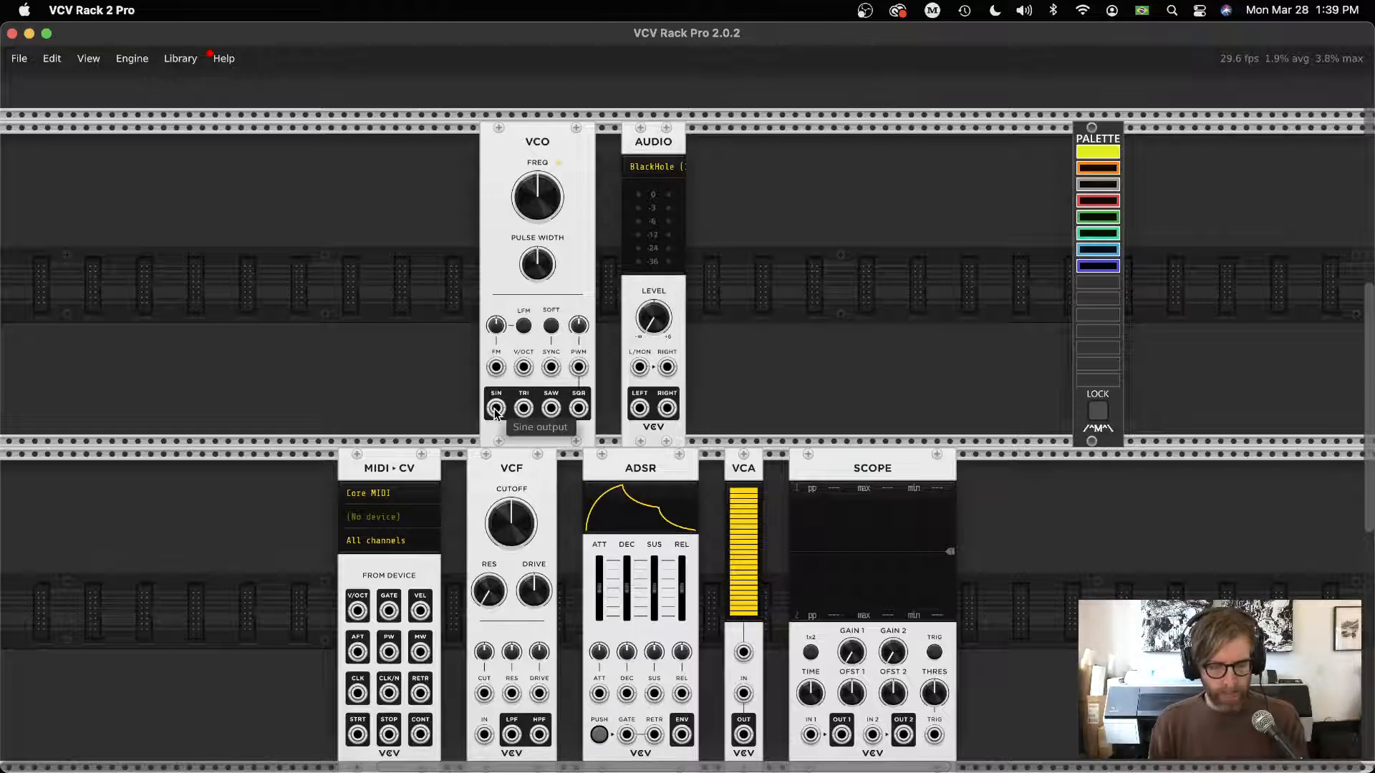
- Cable the VCO sine output into the Audio input, then audition the triangle output, adjusting the level
mouse_move(494, 409)
left_mouse_down()
mouse_move(639, 368)
mouse_move(523, 414)
mouse_move(496, 410)
left_mouse_up()
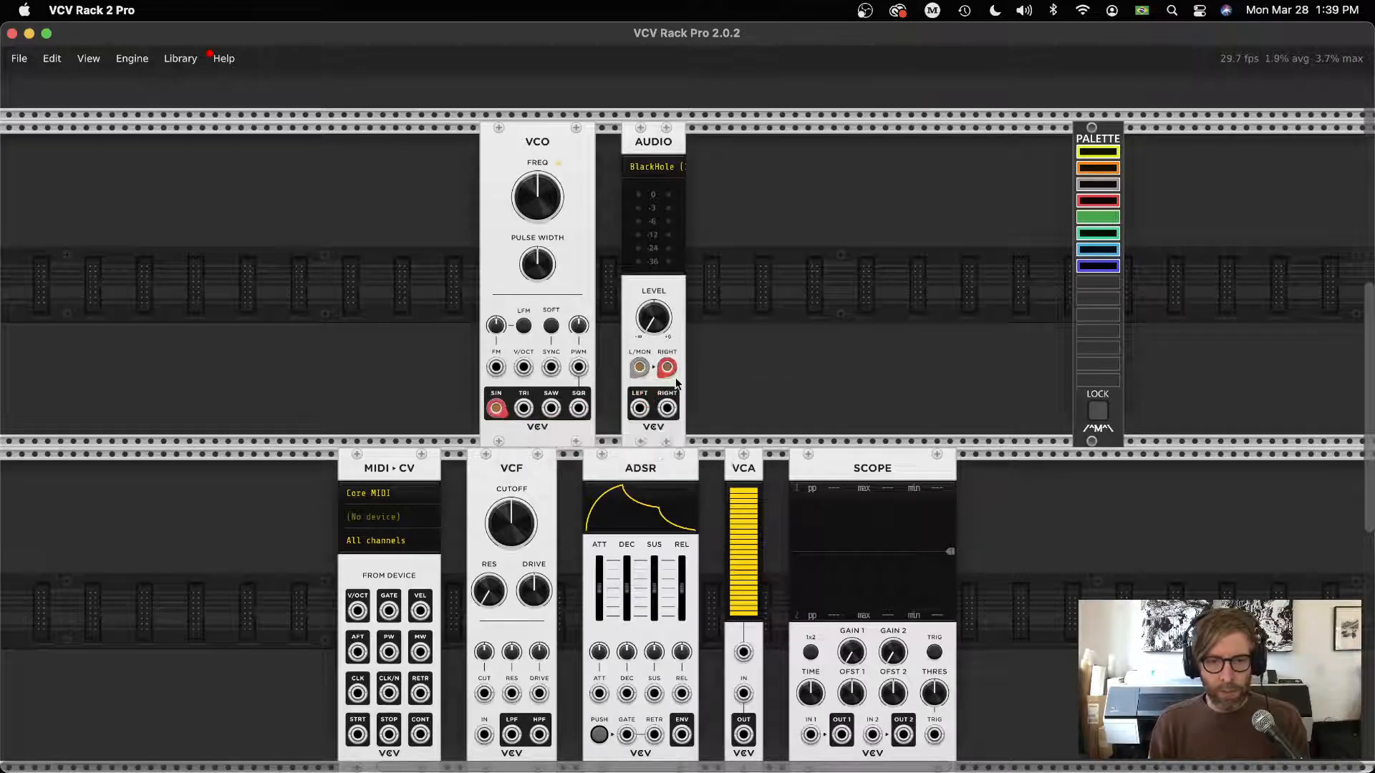
left_click_drag(652, 319, 651, 344)
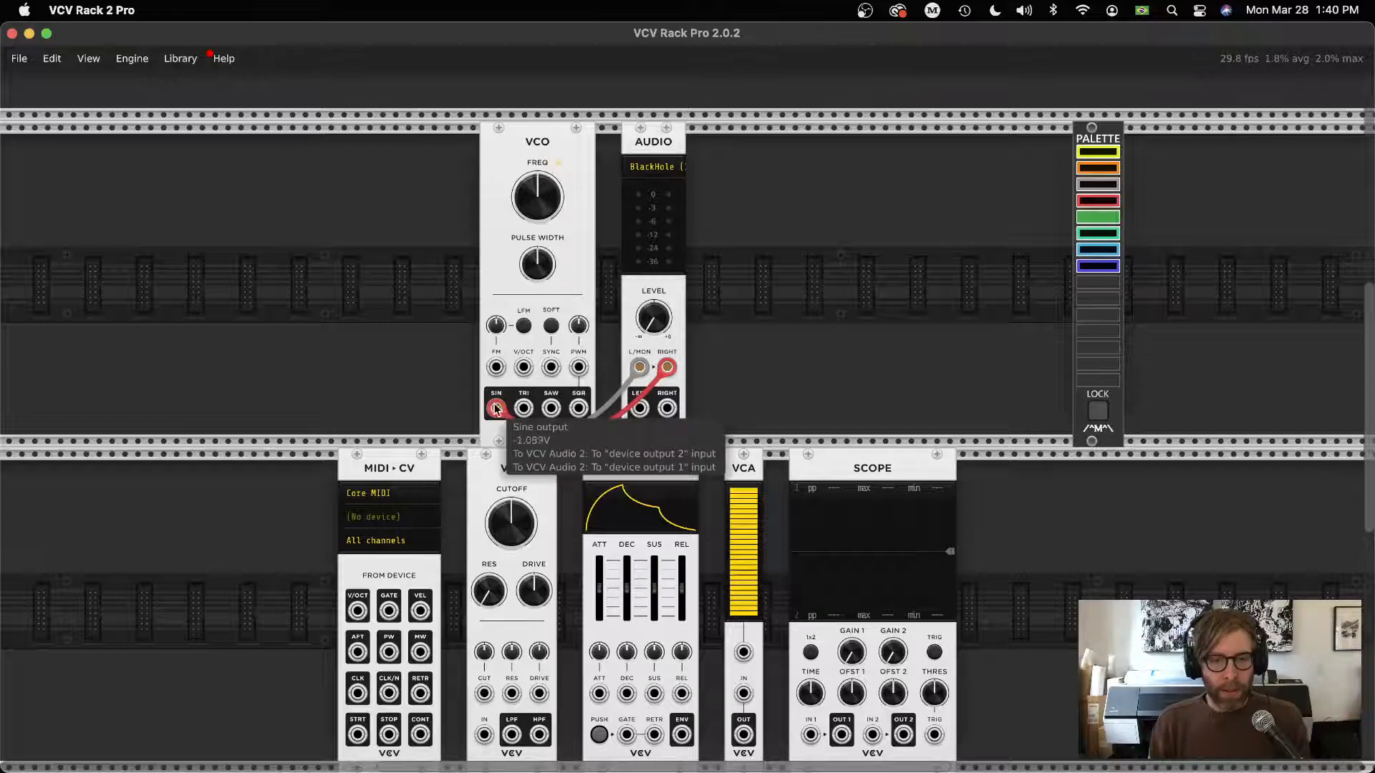
left_click_drag(495, 408, 524, 408)
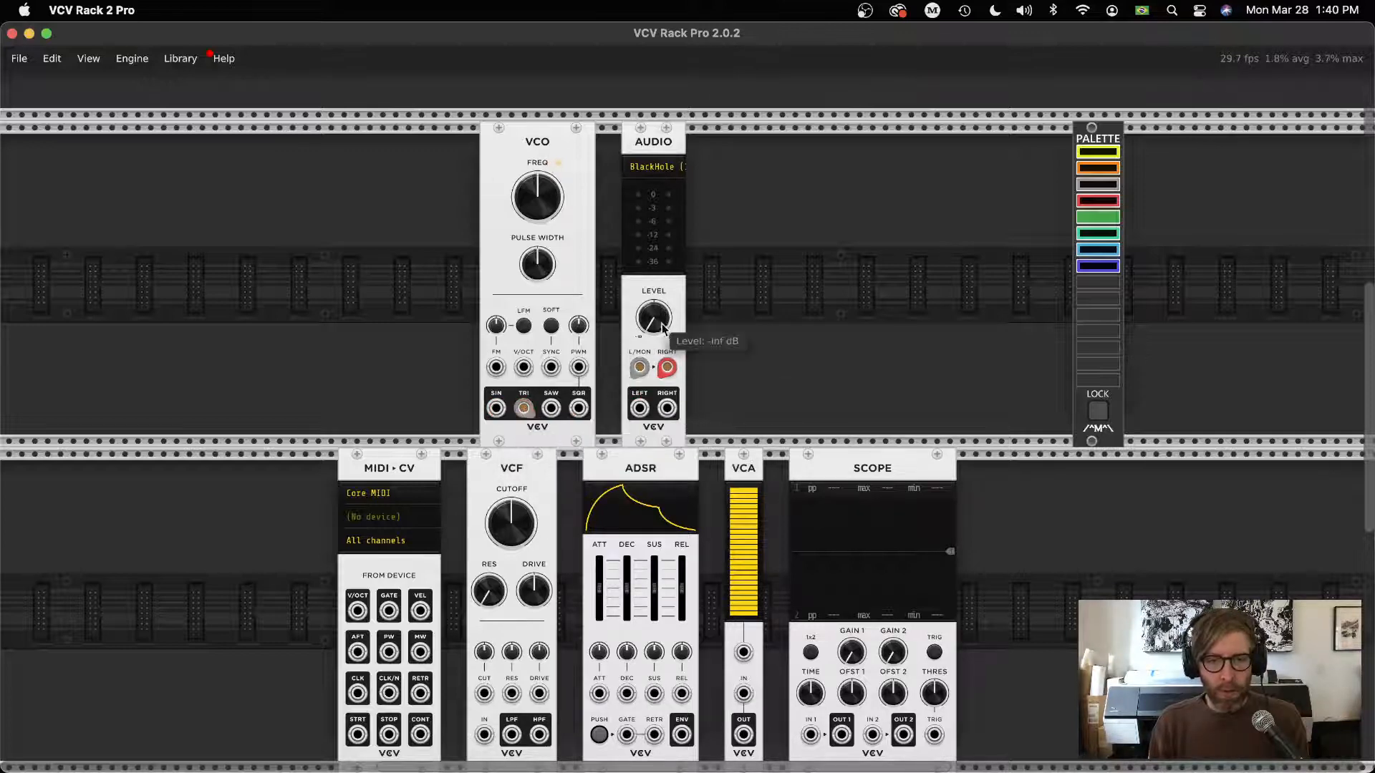
mouse_move(652, 322)
left_mouse_down()
mouse_move(653, 341)
mouse_move(523, 409)
mouse_move(551, 408)
mouse_move(652, 314)
mouse_move(651, 342)
left_mouse_up()
- Switch the cable to the VCO square output, raise the level slightly and nudge Audio one slot right
left_click_drag(552, 409, 578, 408)
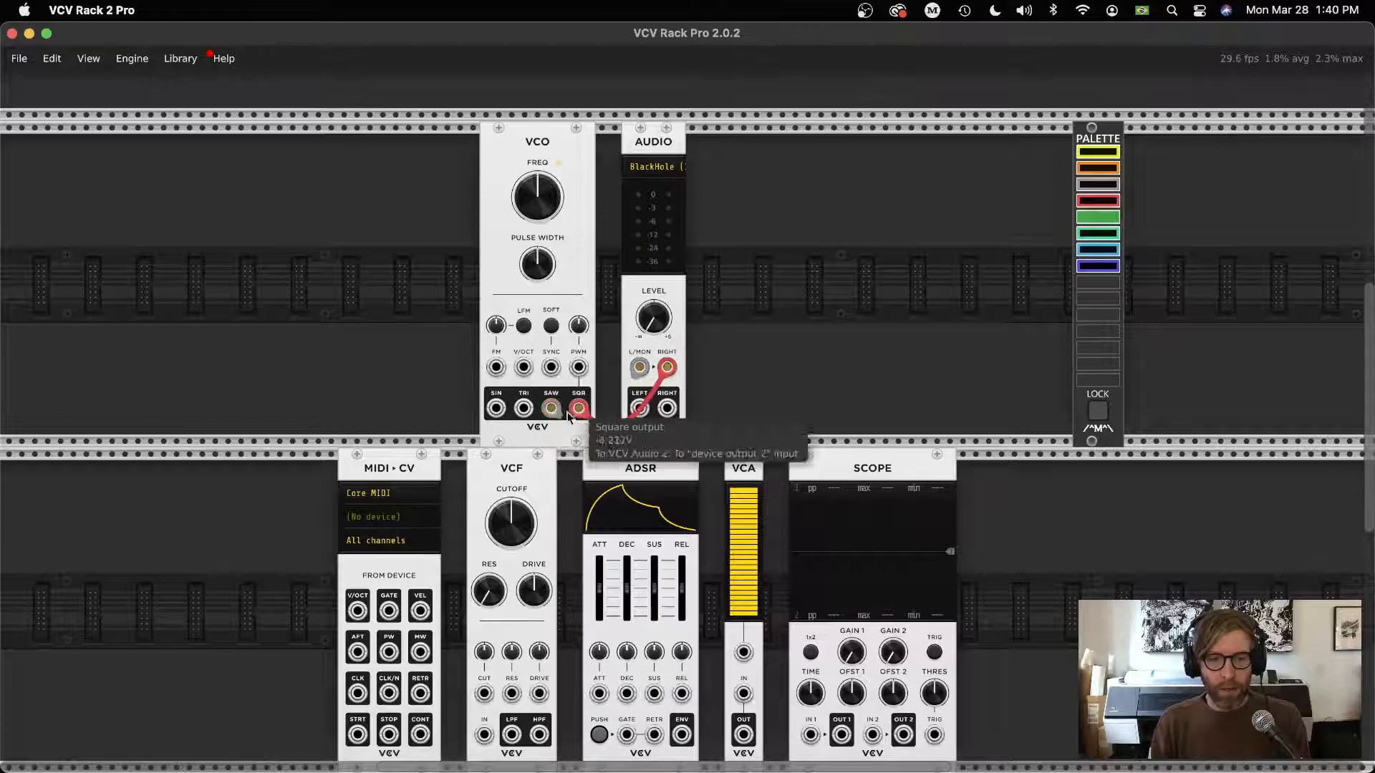
left_click_drag(651, 328, 652, 318)
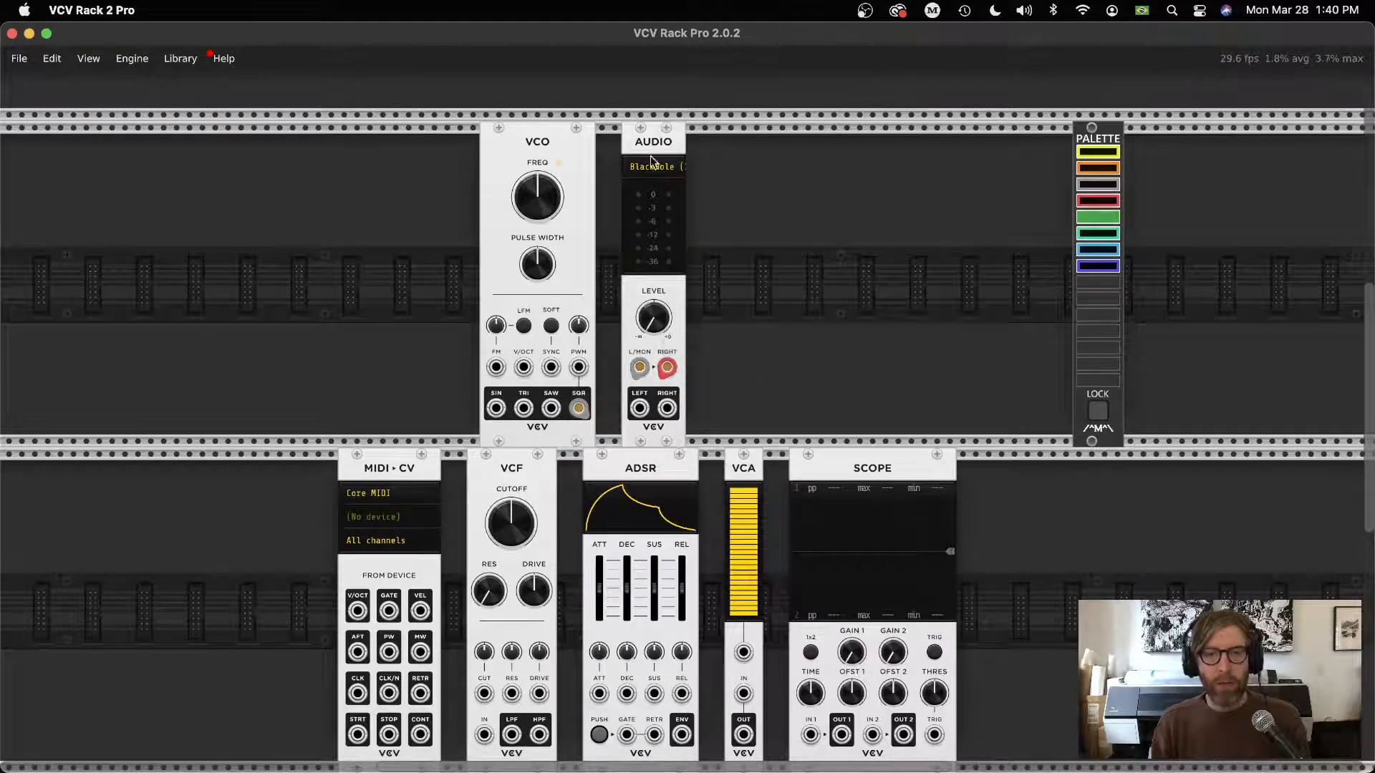
left_click_drag(653, 139, 666, 141)
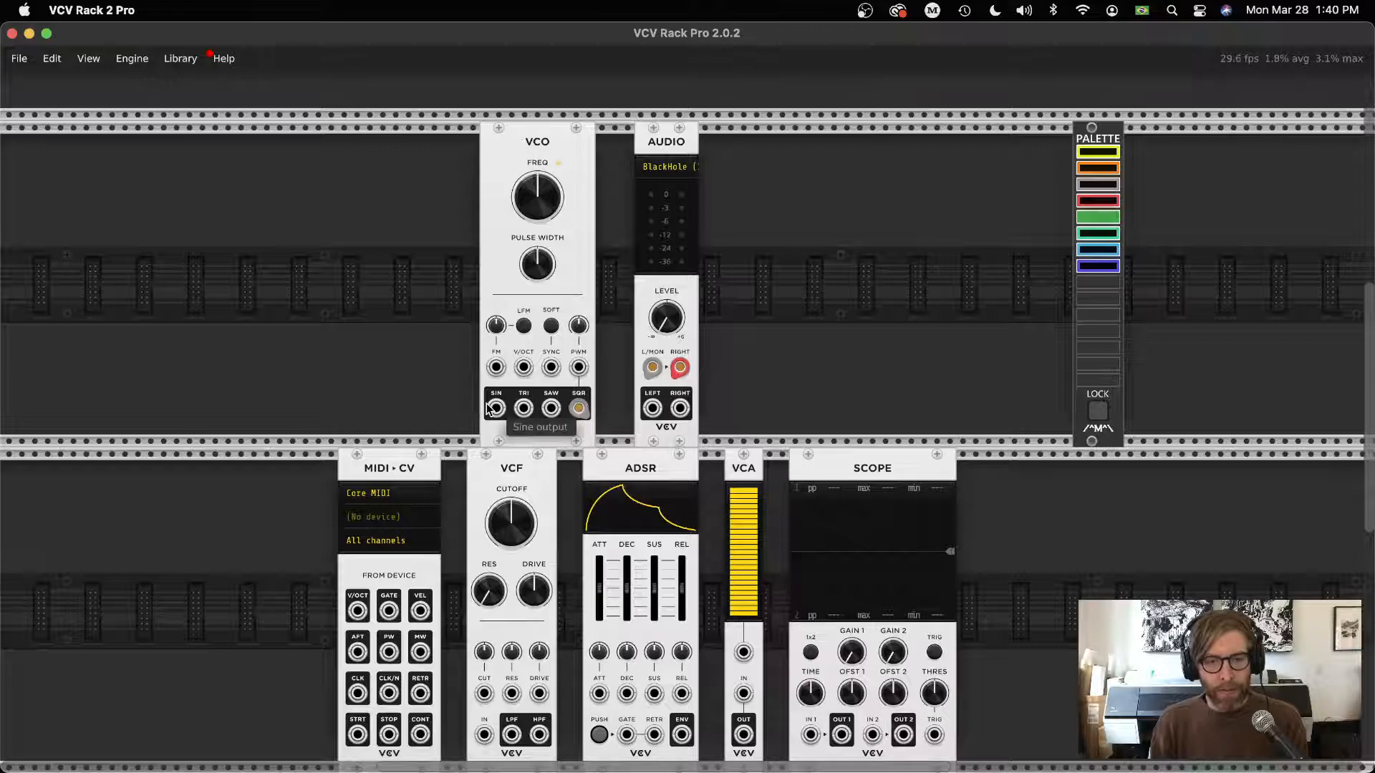
- Repatch the VCO into Audio at about -10 dB, vary the VCO pitch and reset it to default
mouse_move(577, 407)
left_mouse_down()
mouse_move(651, 408)
mouse_move(495, 407)
left_mouse_up()
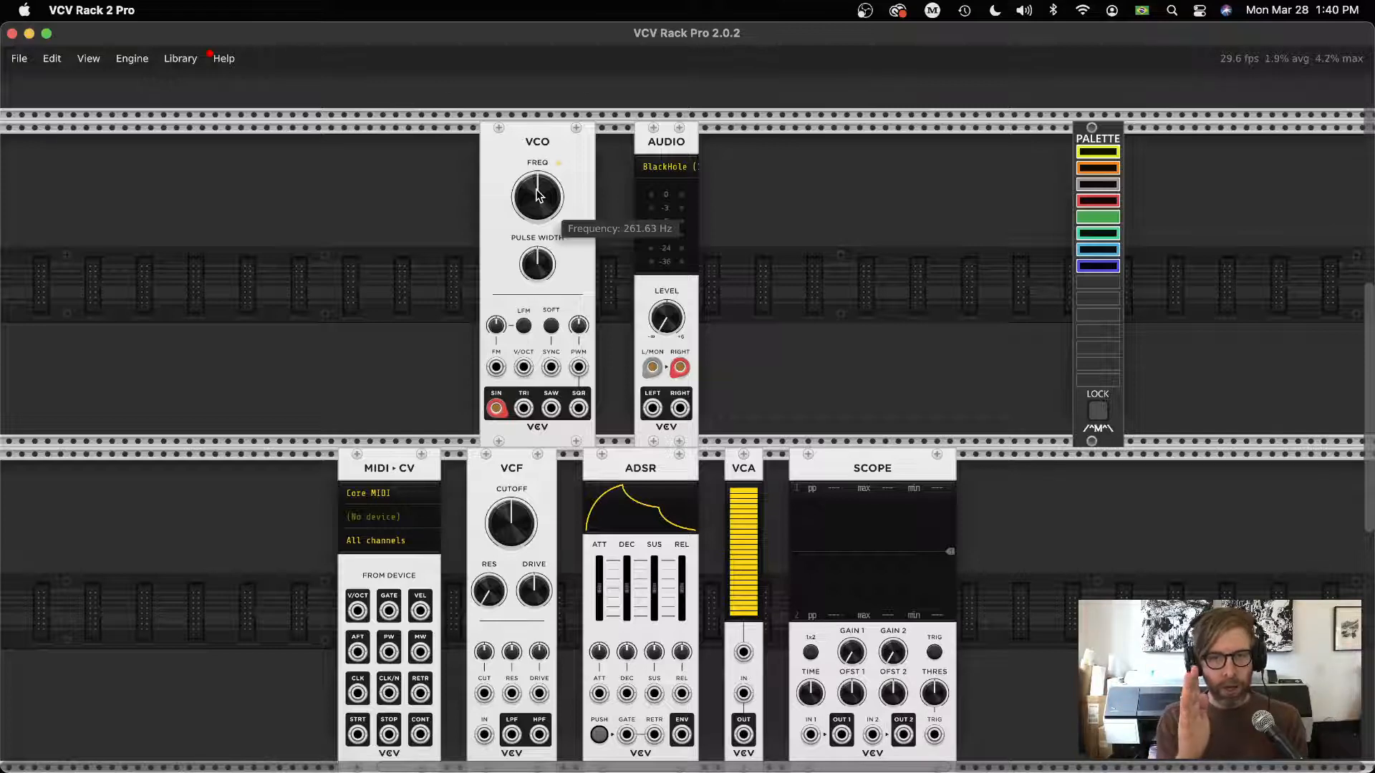
mouse_move(537, 197)
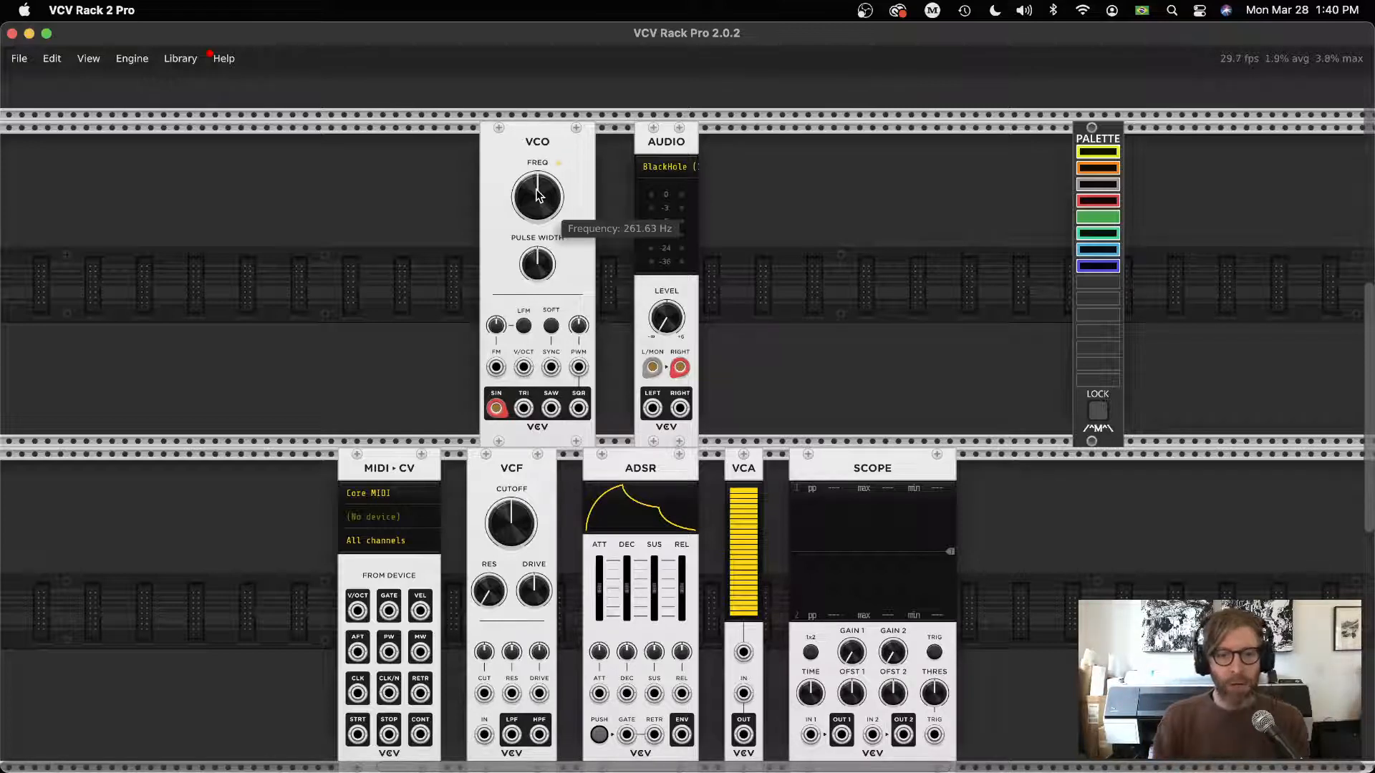
left_click_drag(666, 318, 668, 327)
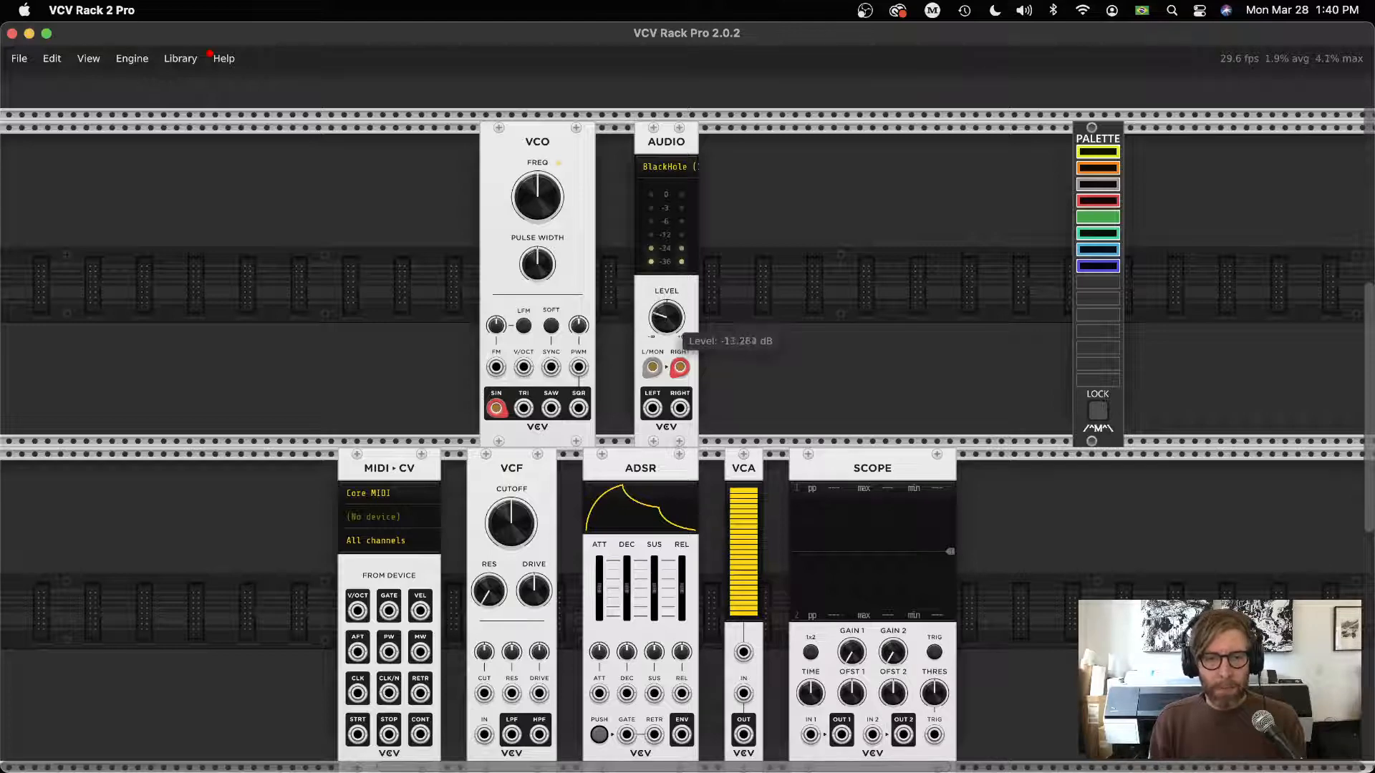
left_click_drag(538, 199, 537, 204)
double_click(542, 194)
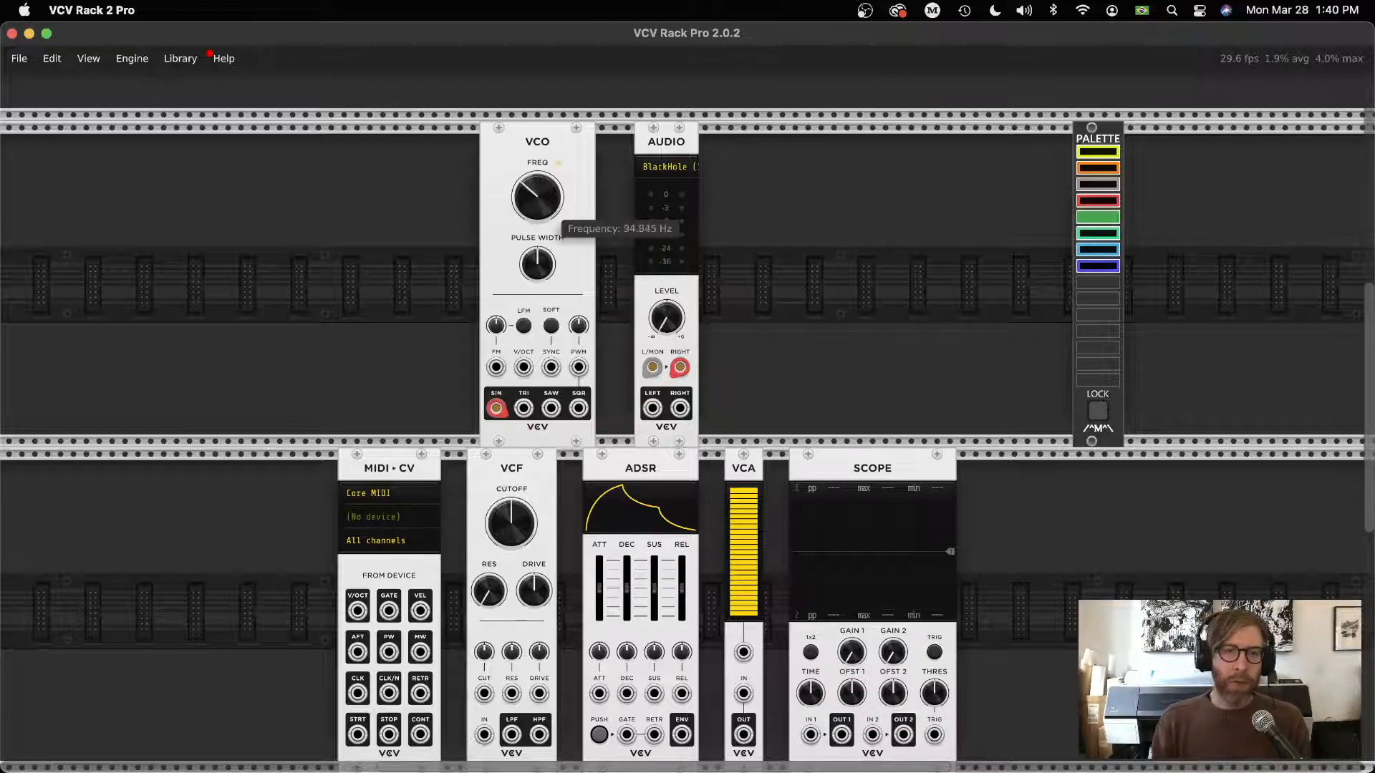
left_click_drag(535, 191, 535, 195)
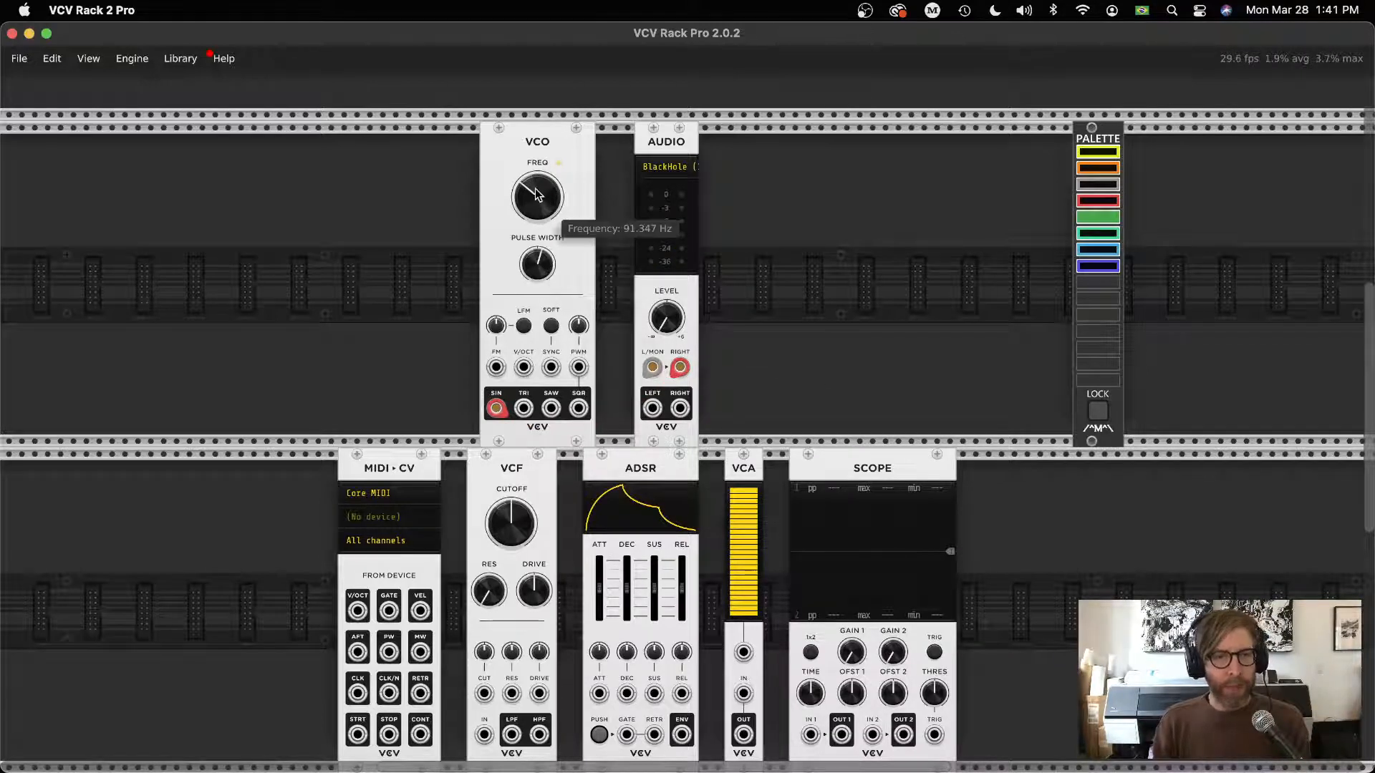
double_click(537, 196)
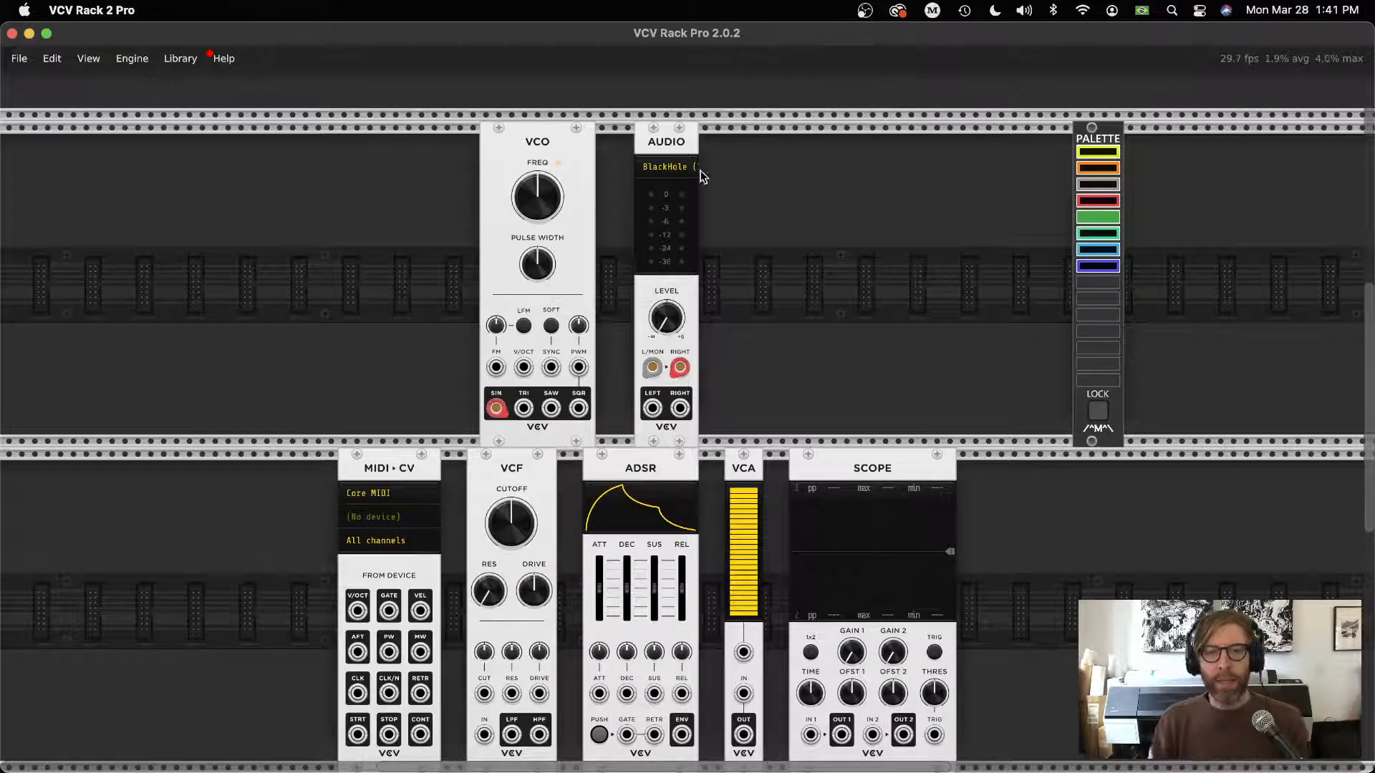
- Move Audio to the row's right end, shift the VCO, try a lower pitch and reset to 261.63 Hz
left_click_drag(678, 146, 1026, 146)
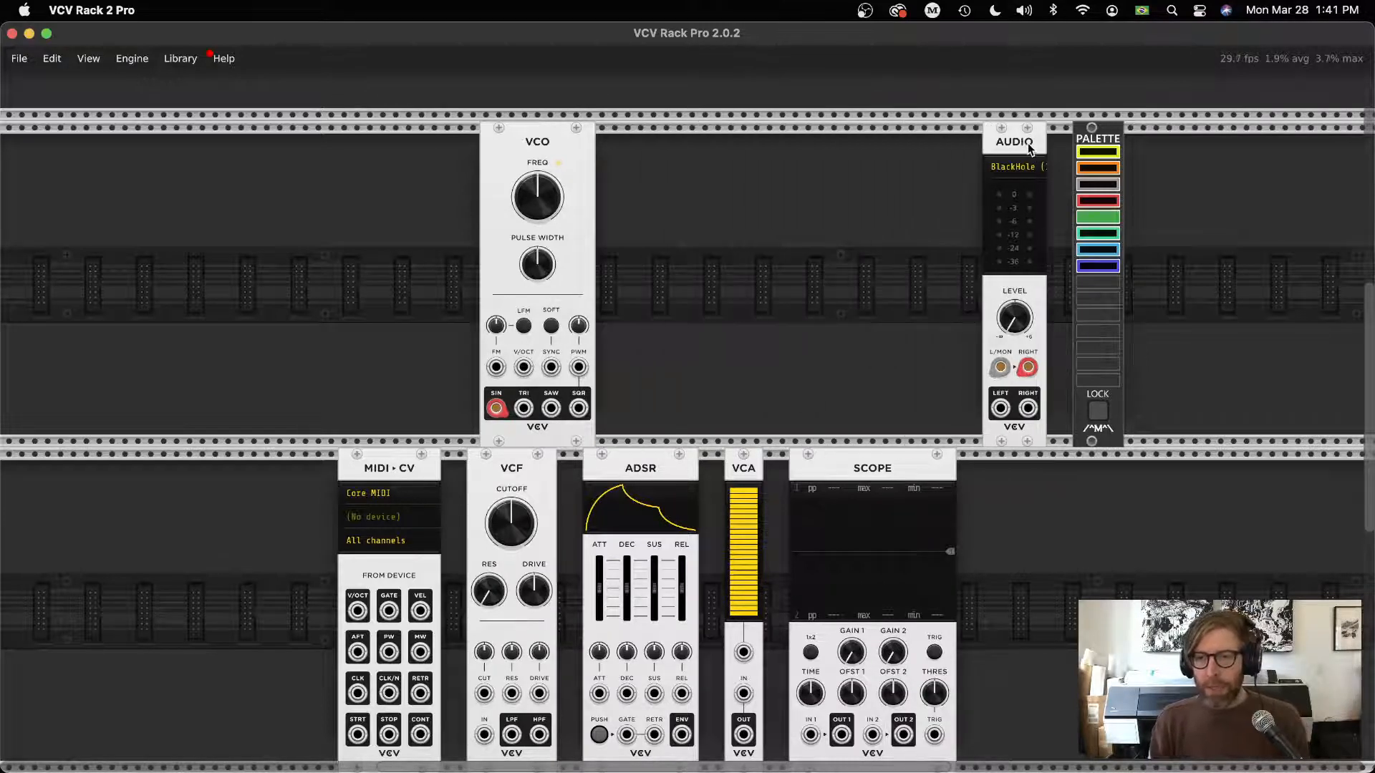
left_click_drag(541, 146, 525, 152)
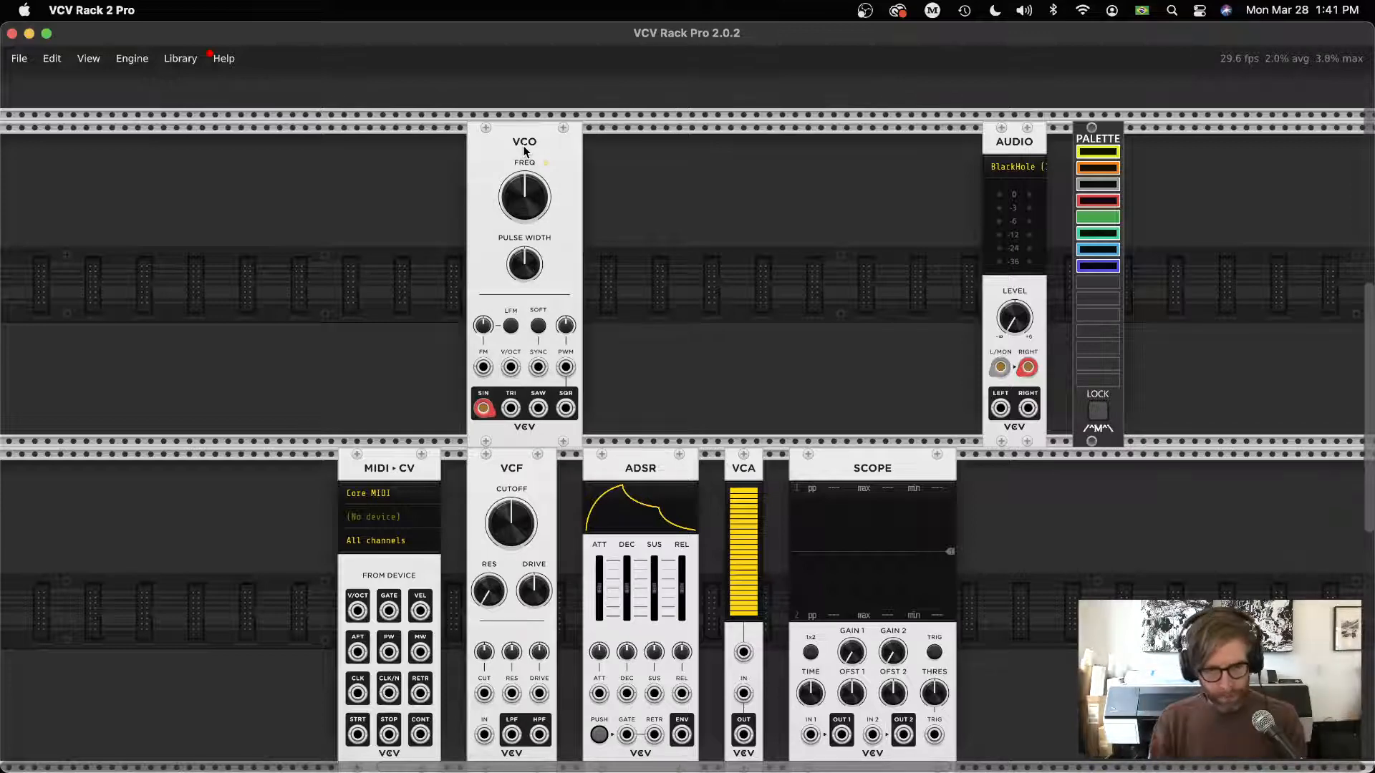
mouse_move(525, 196)
left_click_drag(526, 192, 527, 193)
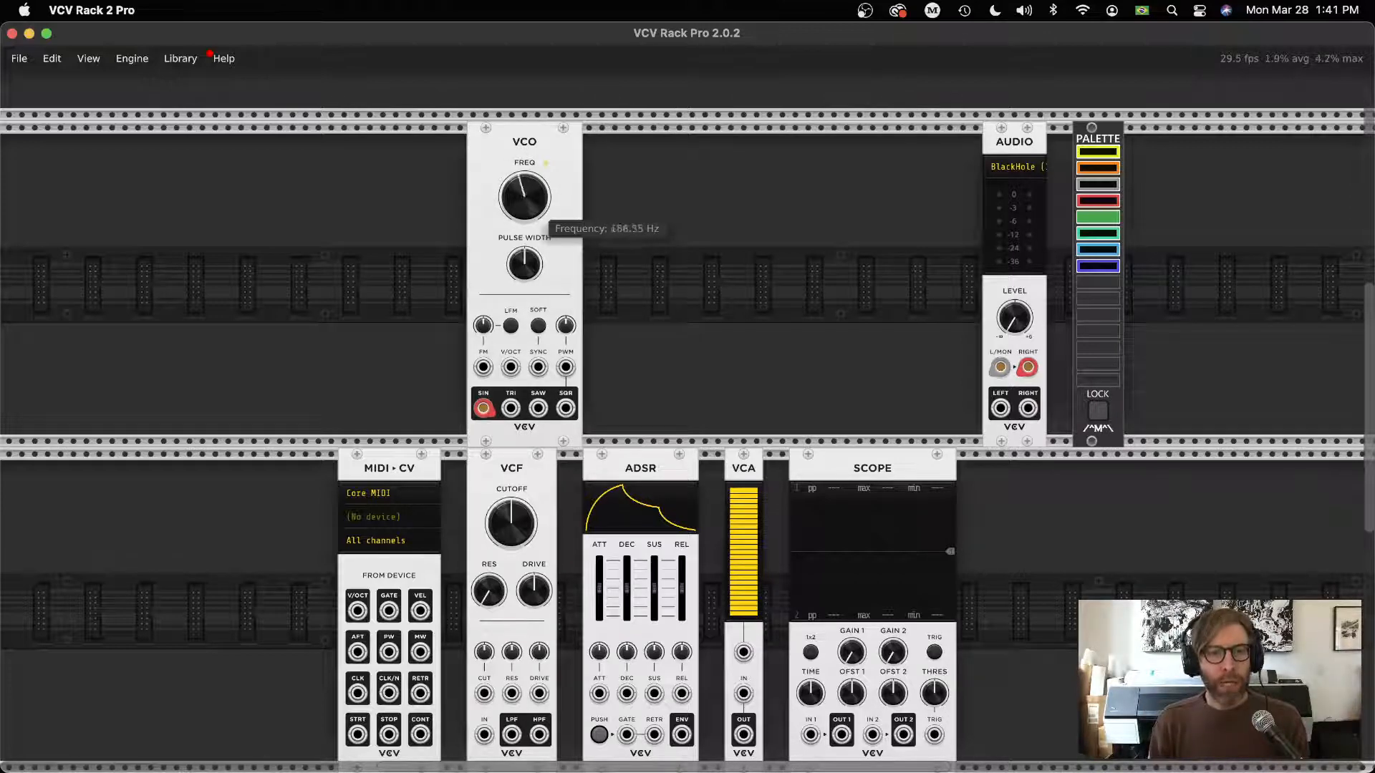
double_click(526, 194)
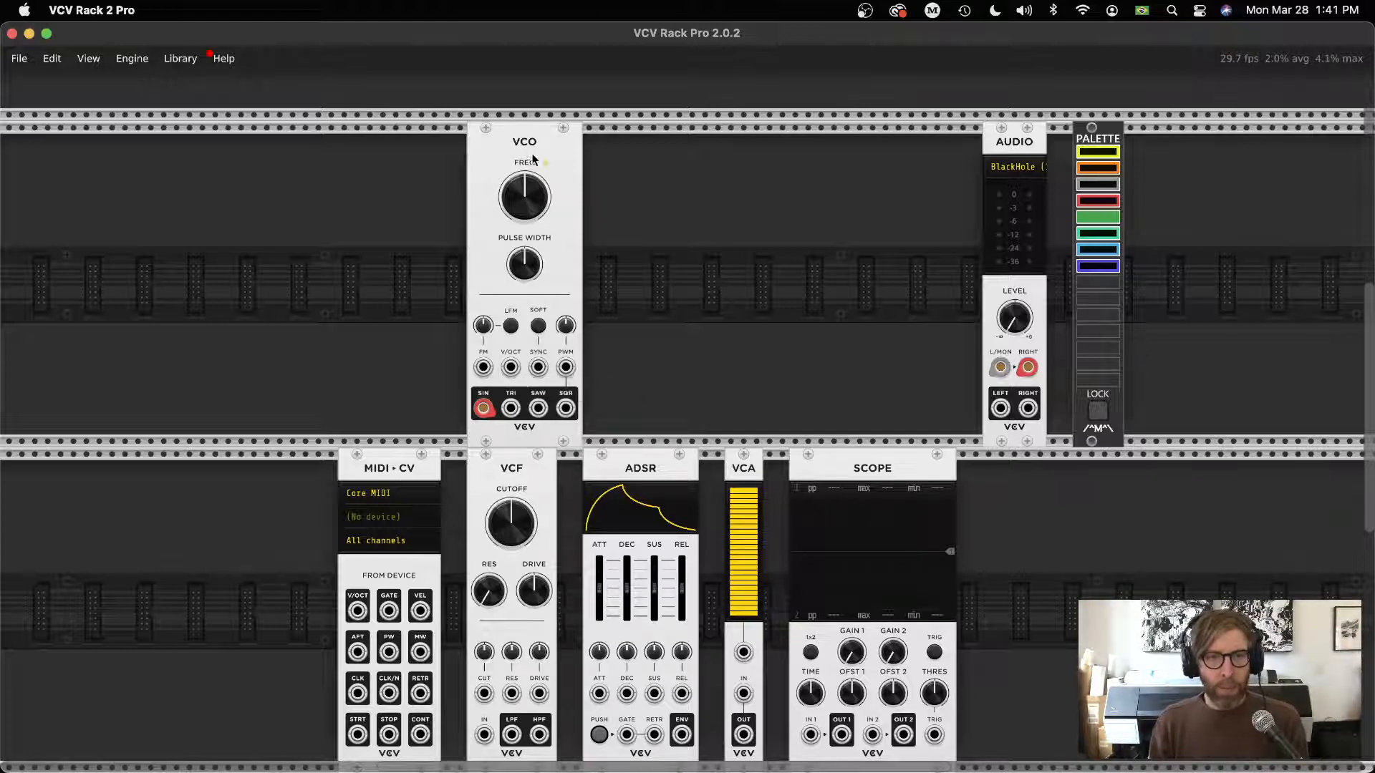
- Bring MIDI-CV and Scope to the top row, set MIDI-CV to Computer keyboard / QWERTY, and cable V/OCT to Scope IN 1
left_click_drag(524, 144, 680, 132)
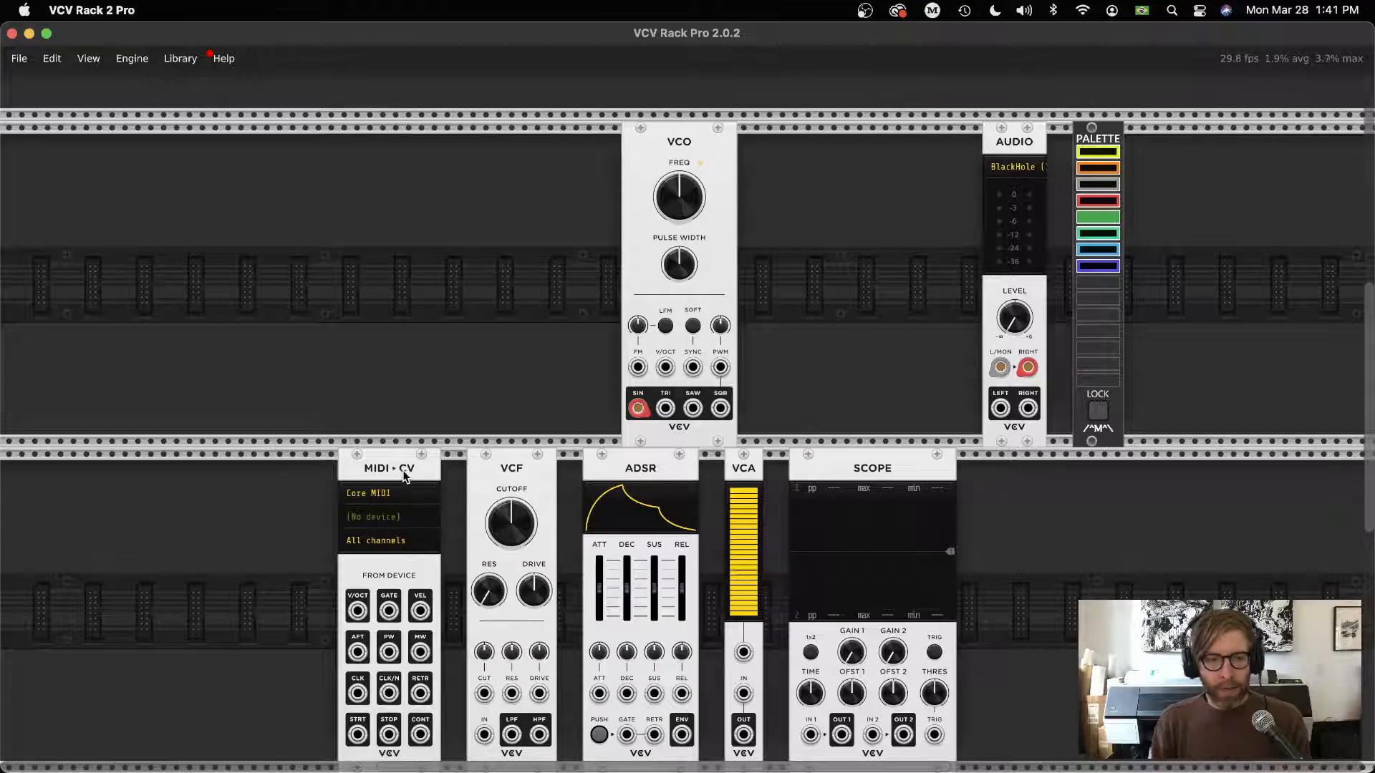
left_click_drag(419, 503, 355, 175)
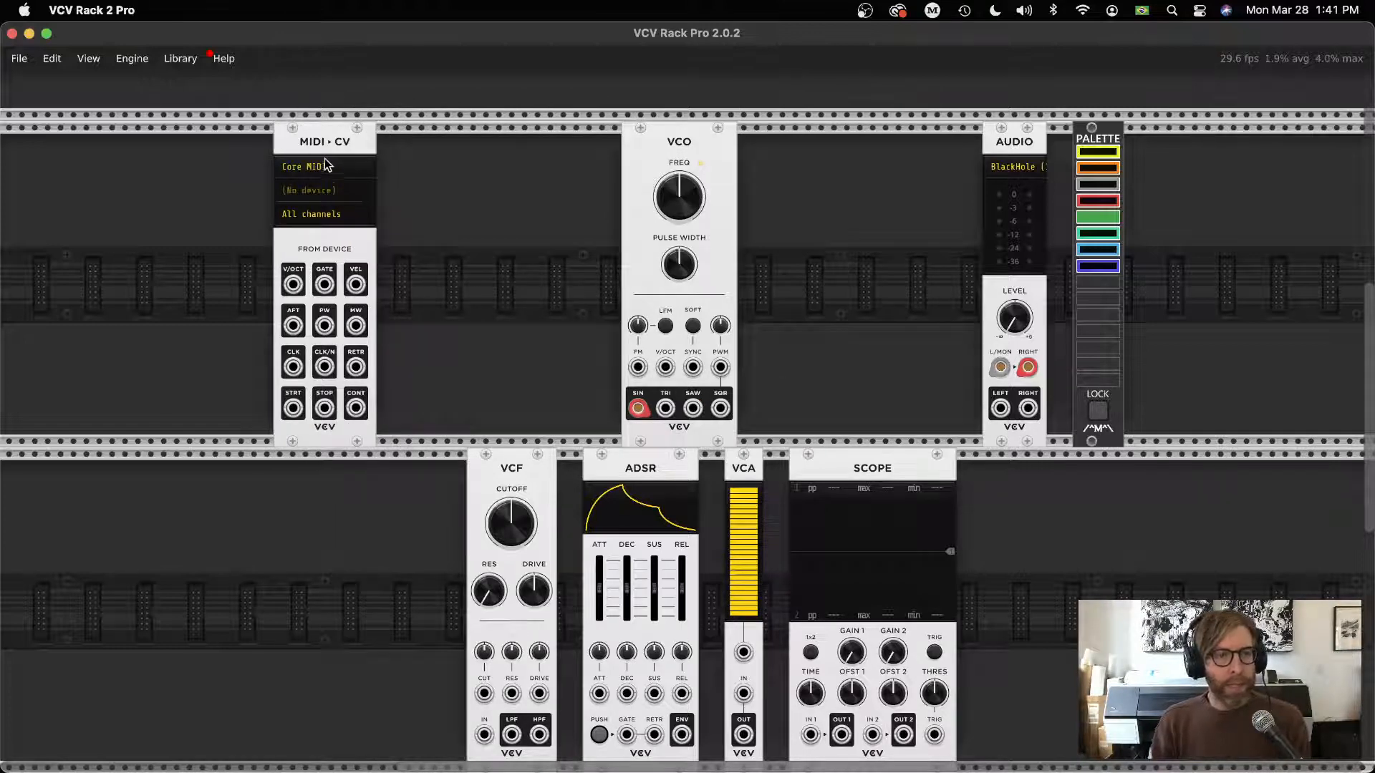
left_click(315, 192)
left_click(316, 174)
left_click(336, 214)
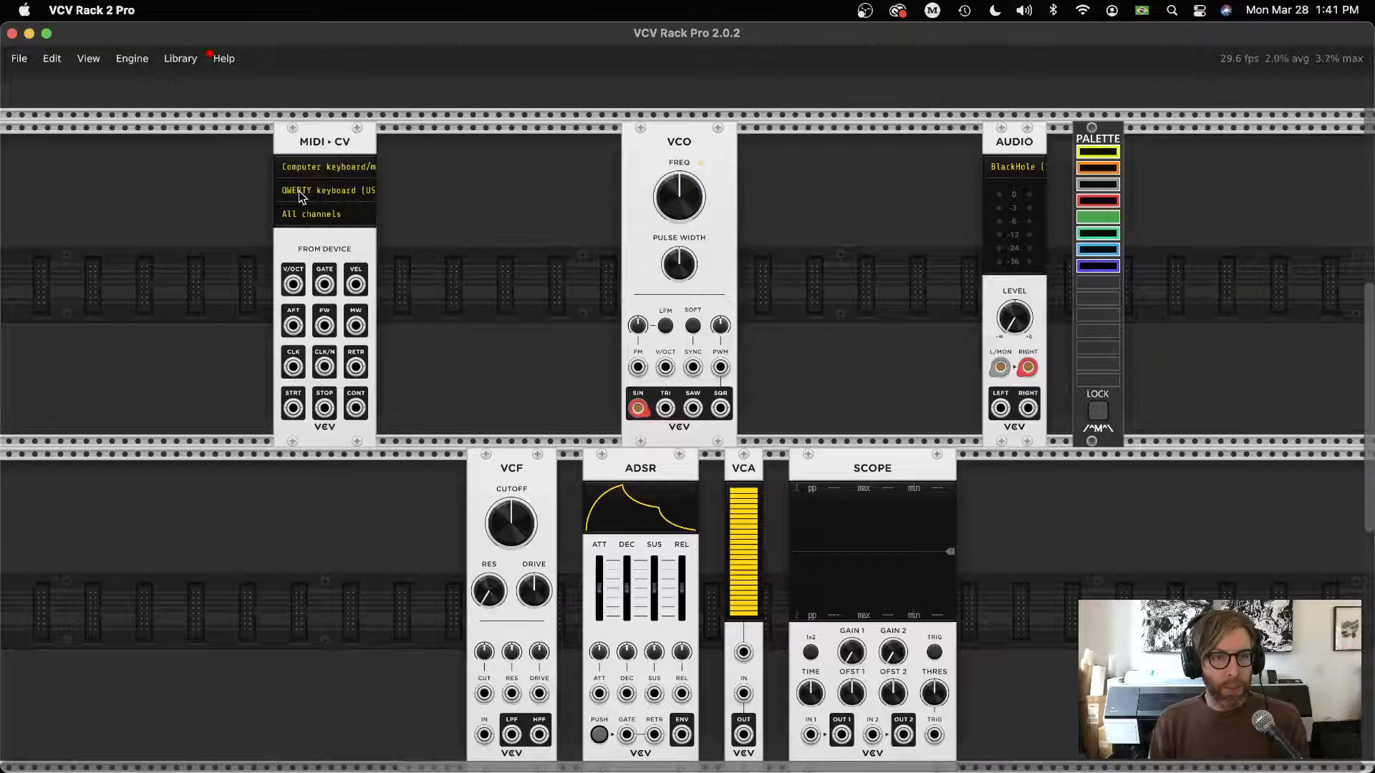
left_click(315, 191)
left_click(332, 237)
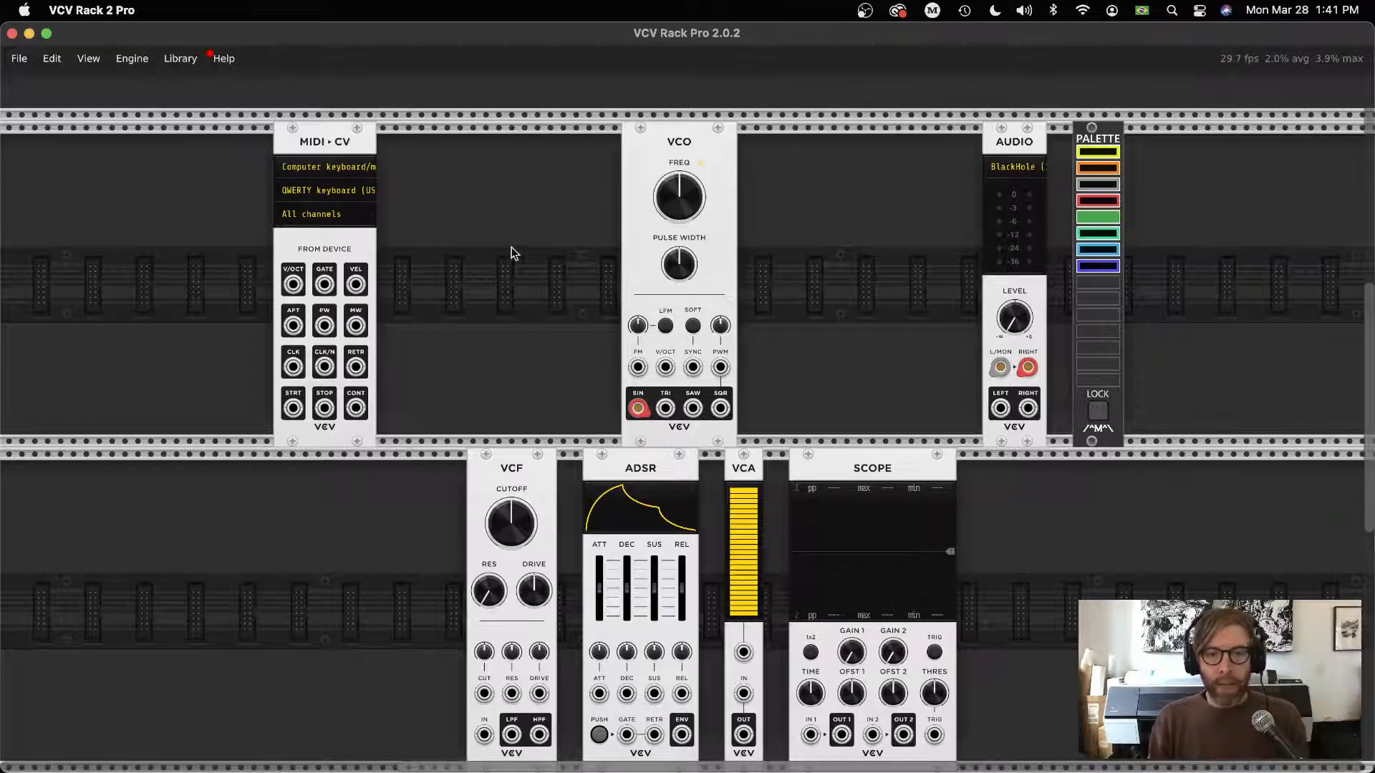
left_click_drag(856, 480, 401, 207)
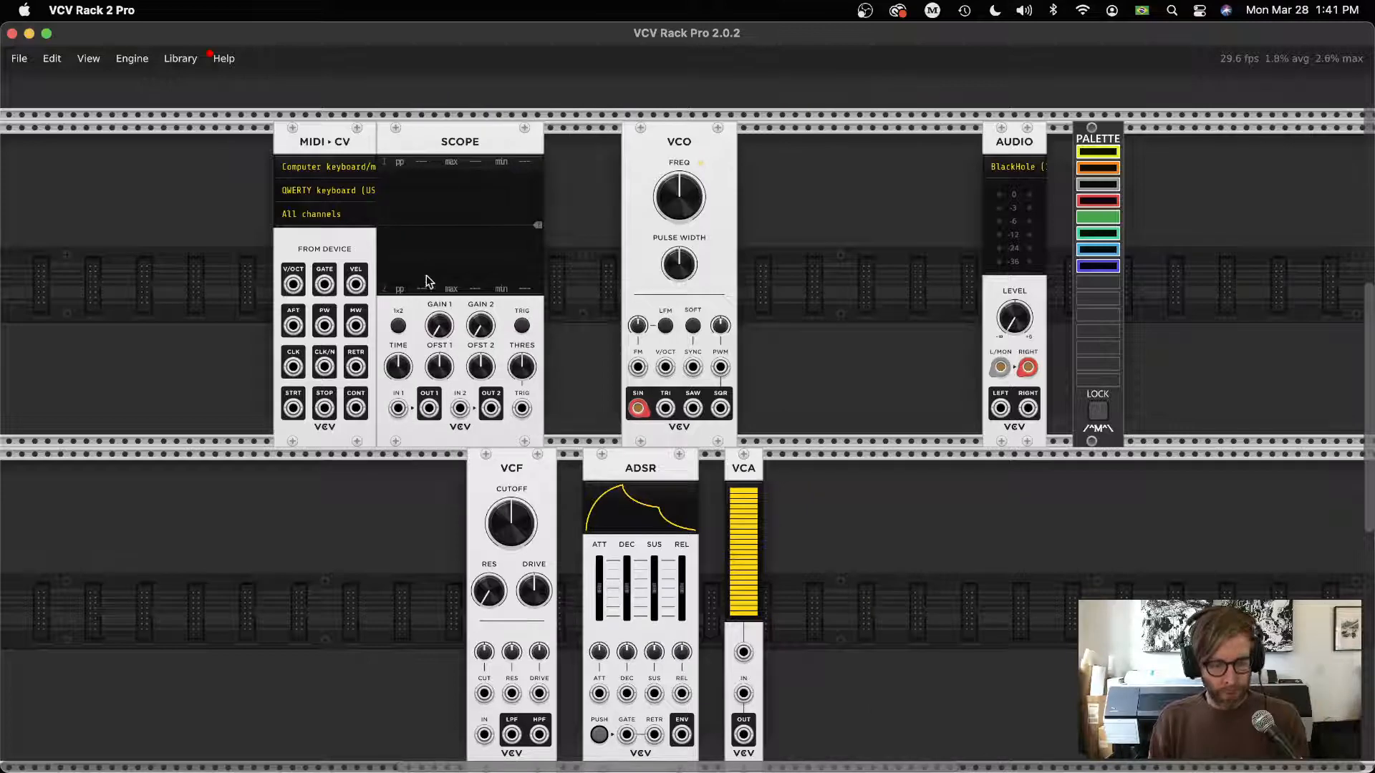
left_click_drag(293, 283, 398, 410)
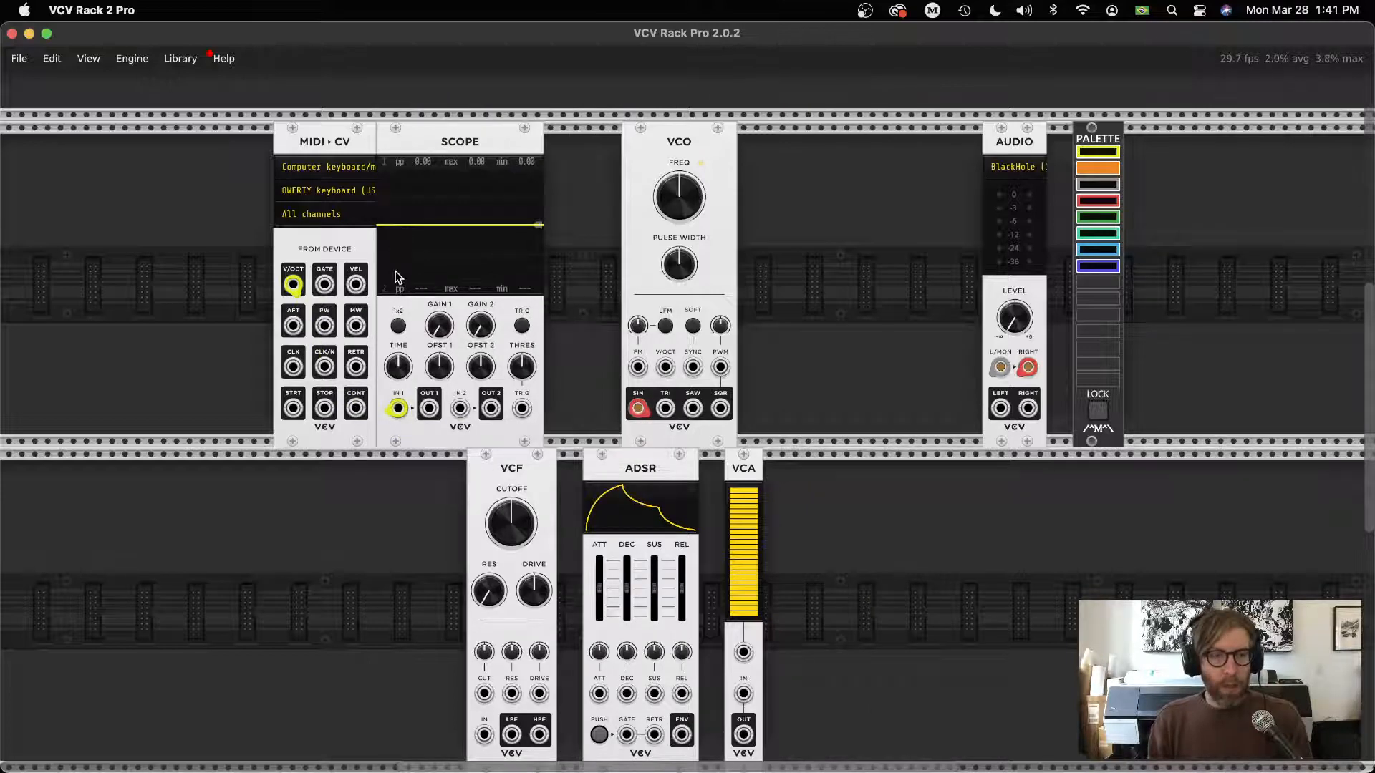
- Turn the Scope TIME knob up to about 2612 ms per screen
mouse_move(398, 368)
left_click_drag(400, 367, 400, 355)
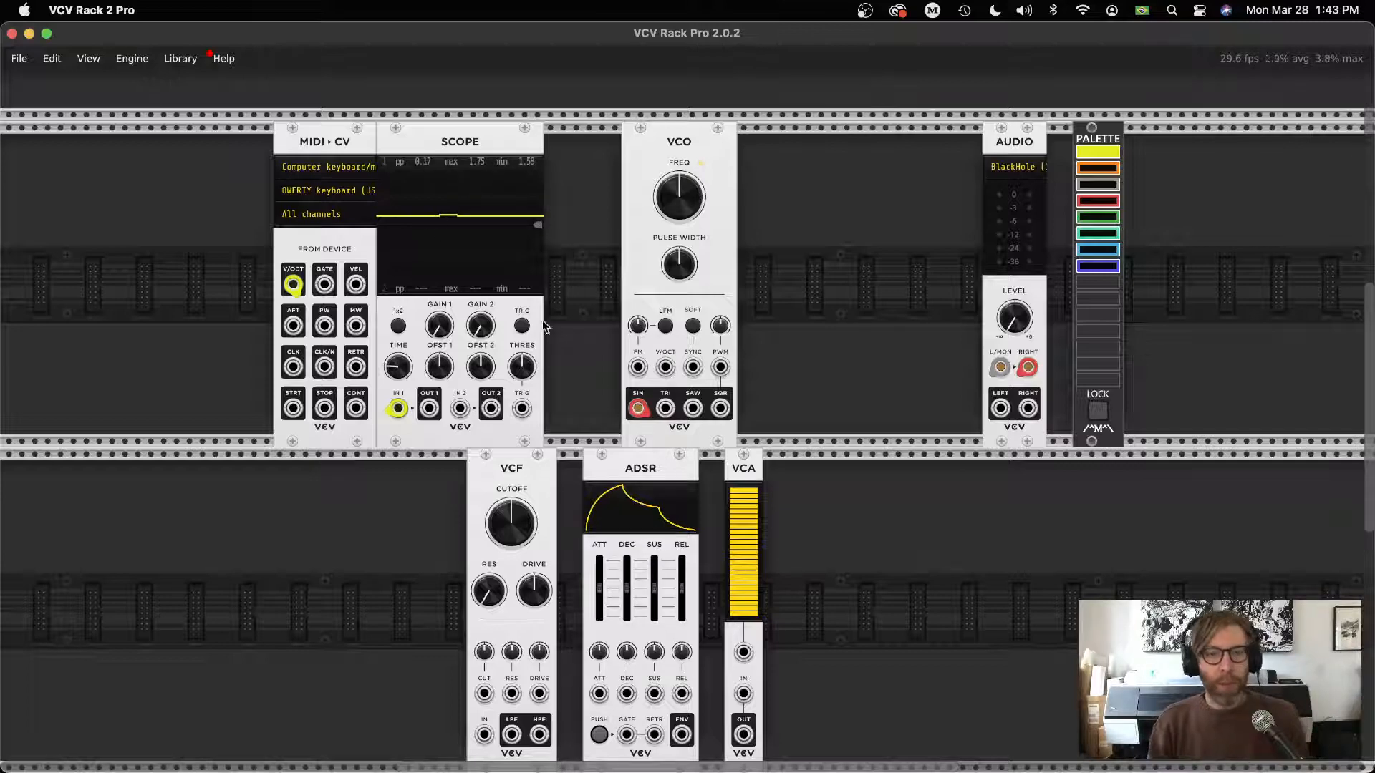
mouse_move(397, 408)
mouse_move(398, 410)
left_mouse_down()
mouse_move(665, 369)
mouse_move(409, 413)
left_mouse_up()
left_click(408, 414)
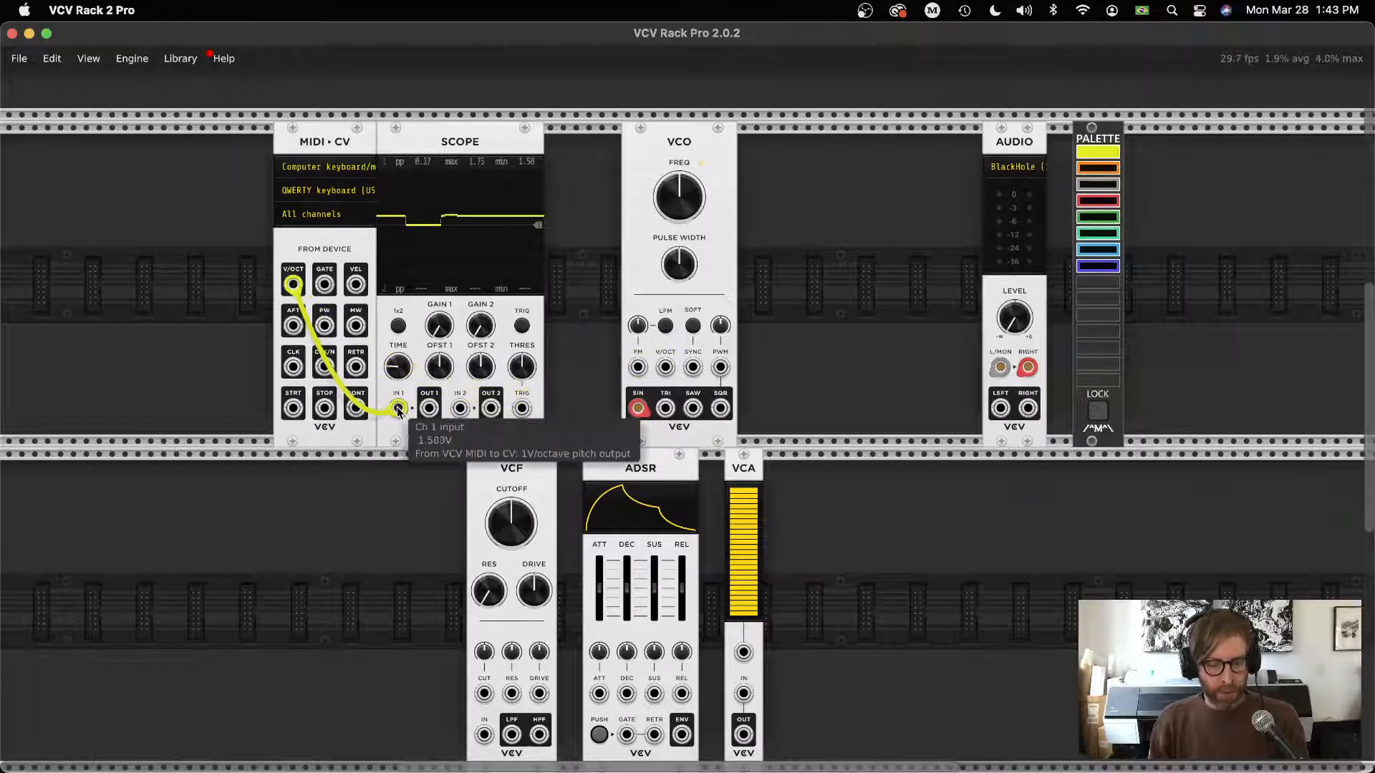
mouse_move(295, 286)
left_mouse_down()
mouse_move(665, 369)
mouse_move(294, 290)
left_mouse_up()
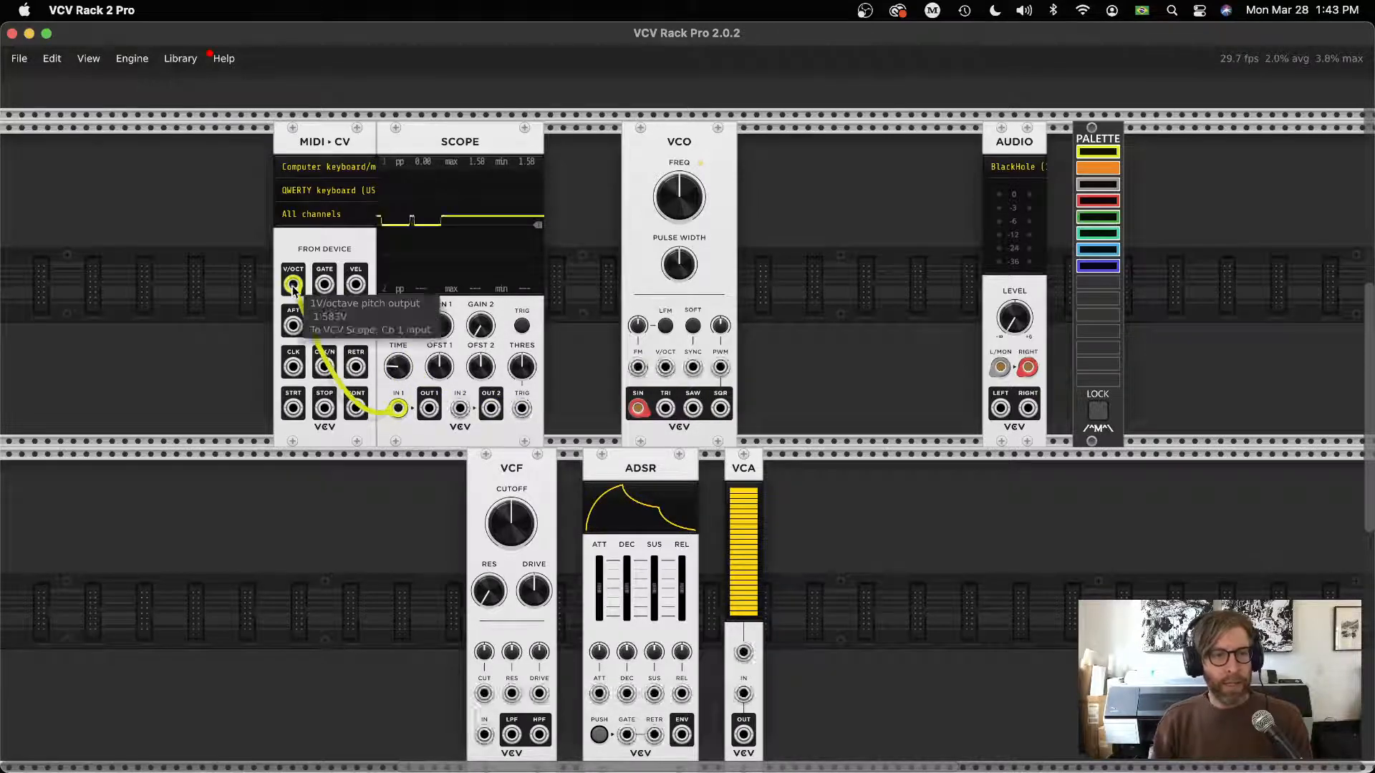
left_click(294, 288)
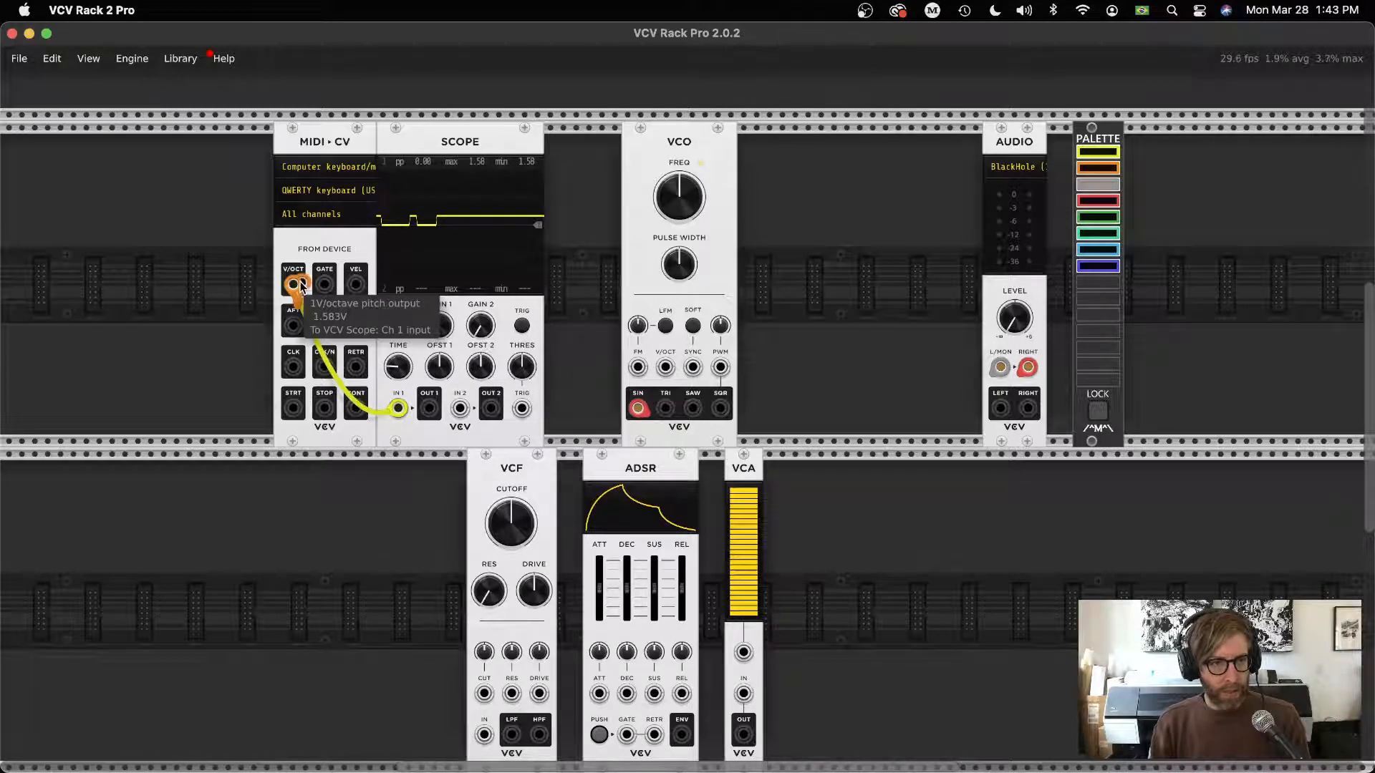
left_click_drag(294, 288, 394, 312)
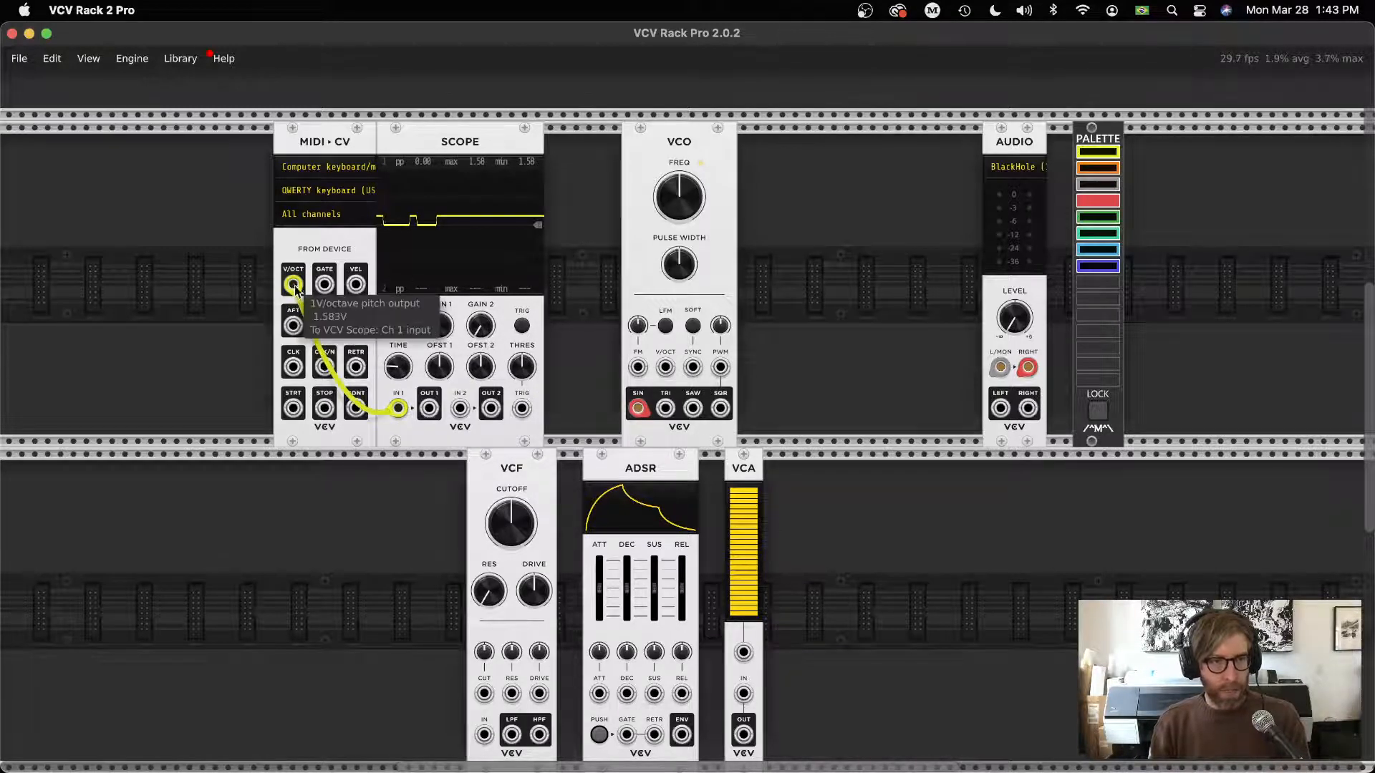
left_click_drag(294, 289, 640, 368)
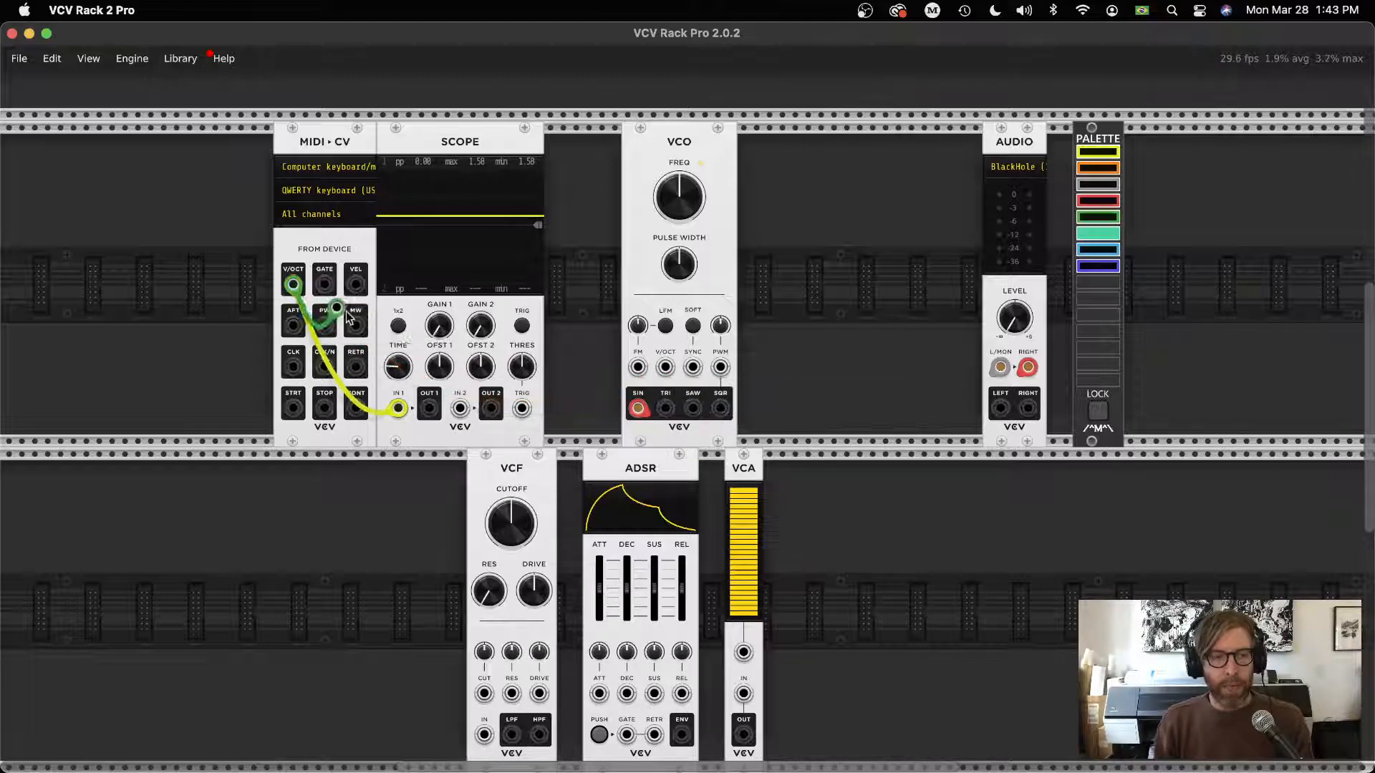
left_click_drag(295, 286, 387, 333)
left_click_drag(295, 285, 366, 328)
left_click_drag(295, 286, 354, 322)
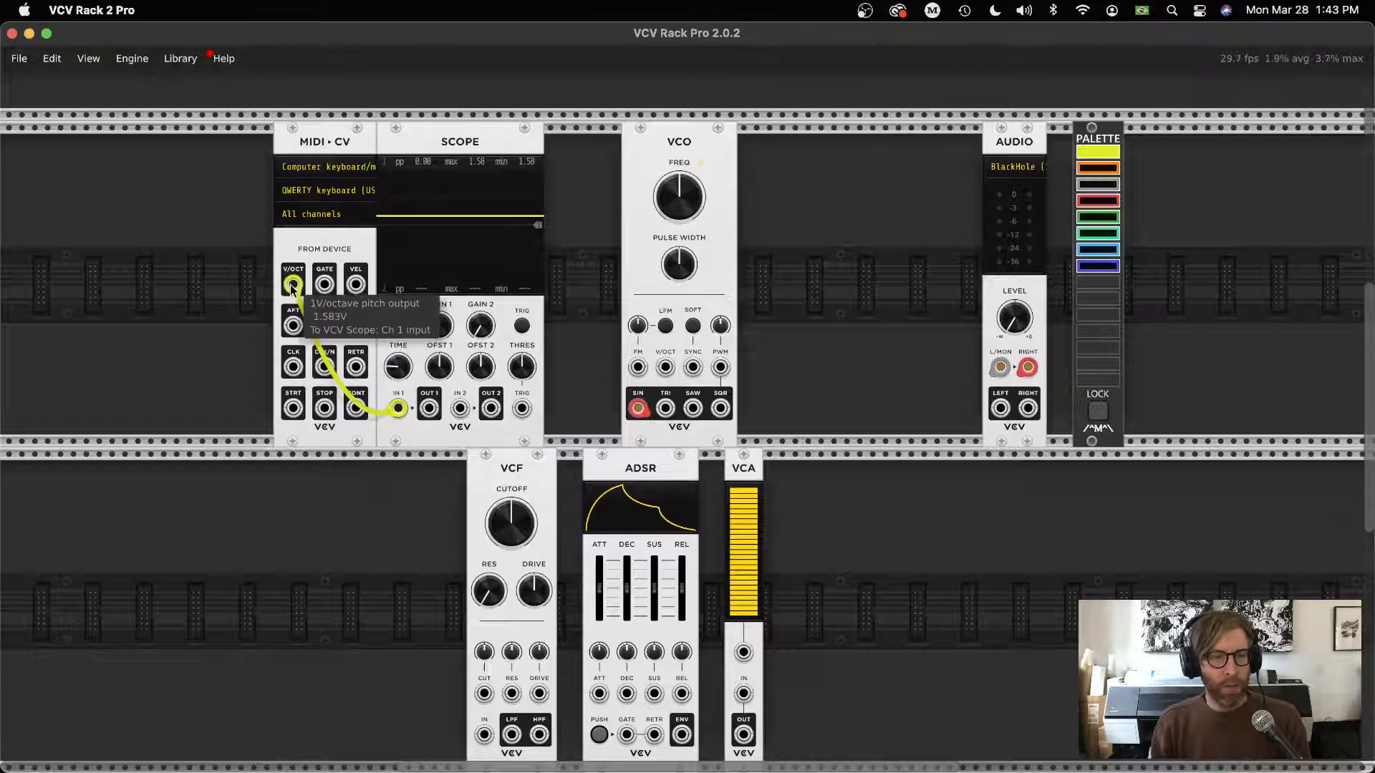
left_click_drag(292, 285, 322, 343)
left_click_drag(292, 287, 431, 323)
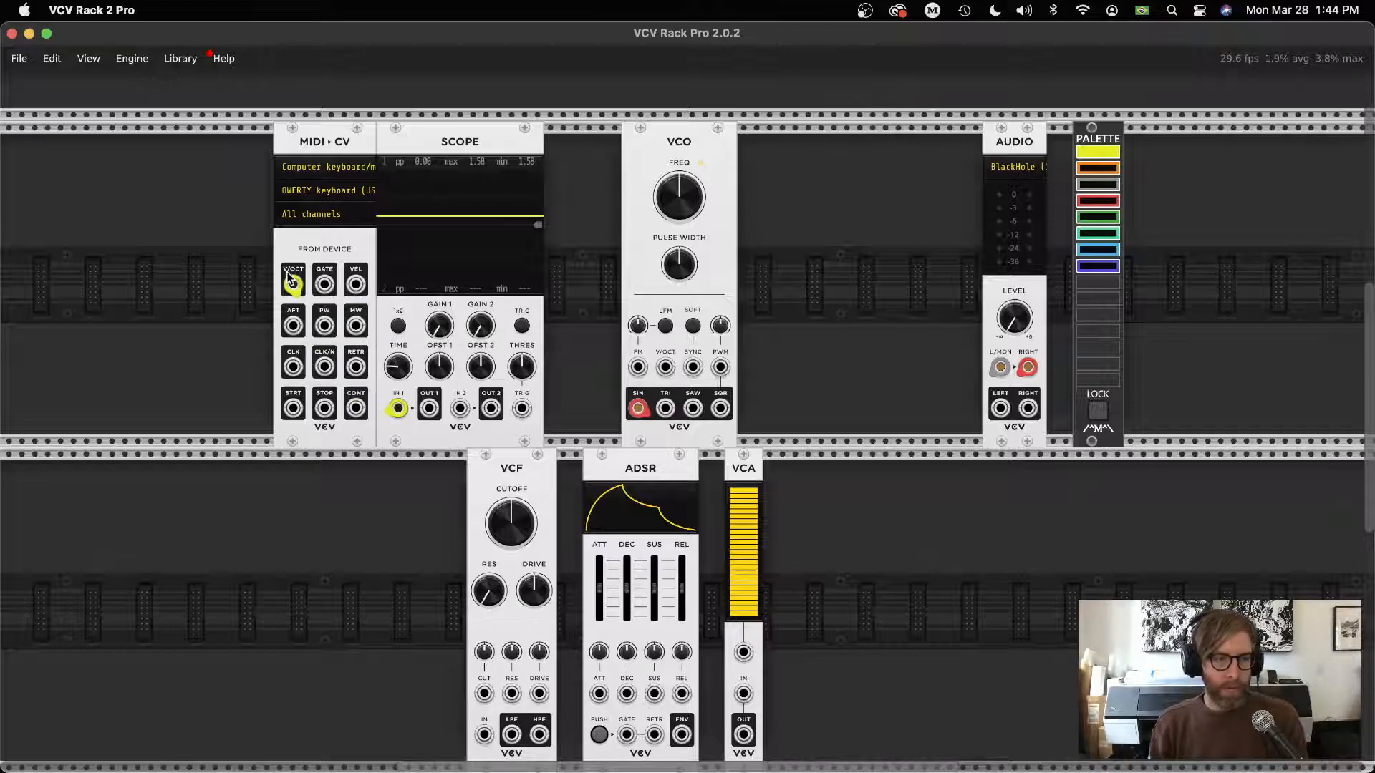
- Cable MIDI-CV V/OCT into the VCO V/OCT input and raise the Audio level to about -15 dB
mouse_move(292, 282)
left_mouse_down()
mouse_move(612, 408)
mouse_move(665, 369)
left_mouse_up()
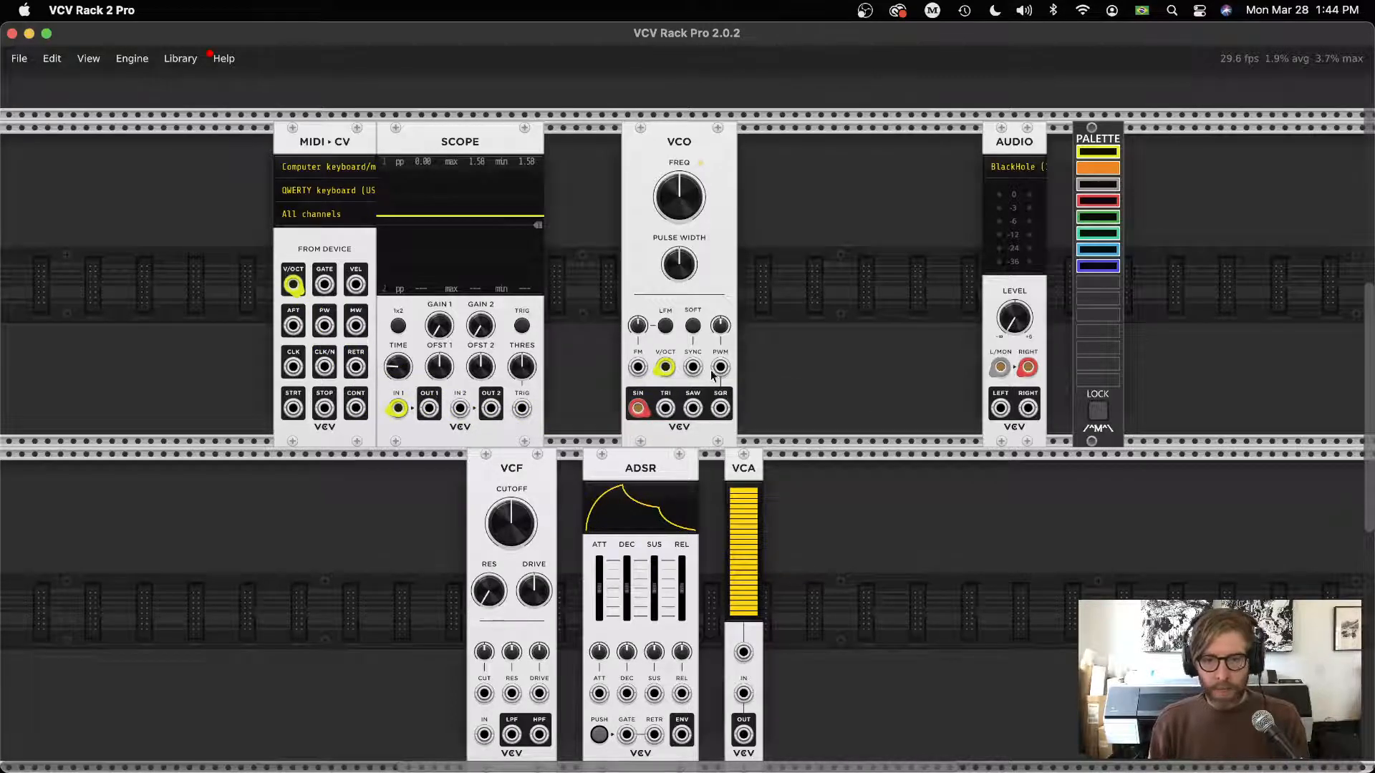
mouse_move(1014, 317)
left_click_drag(1017, 321, 1016, 301)
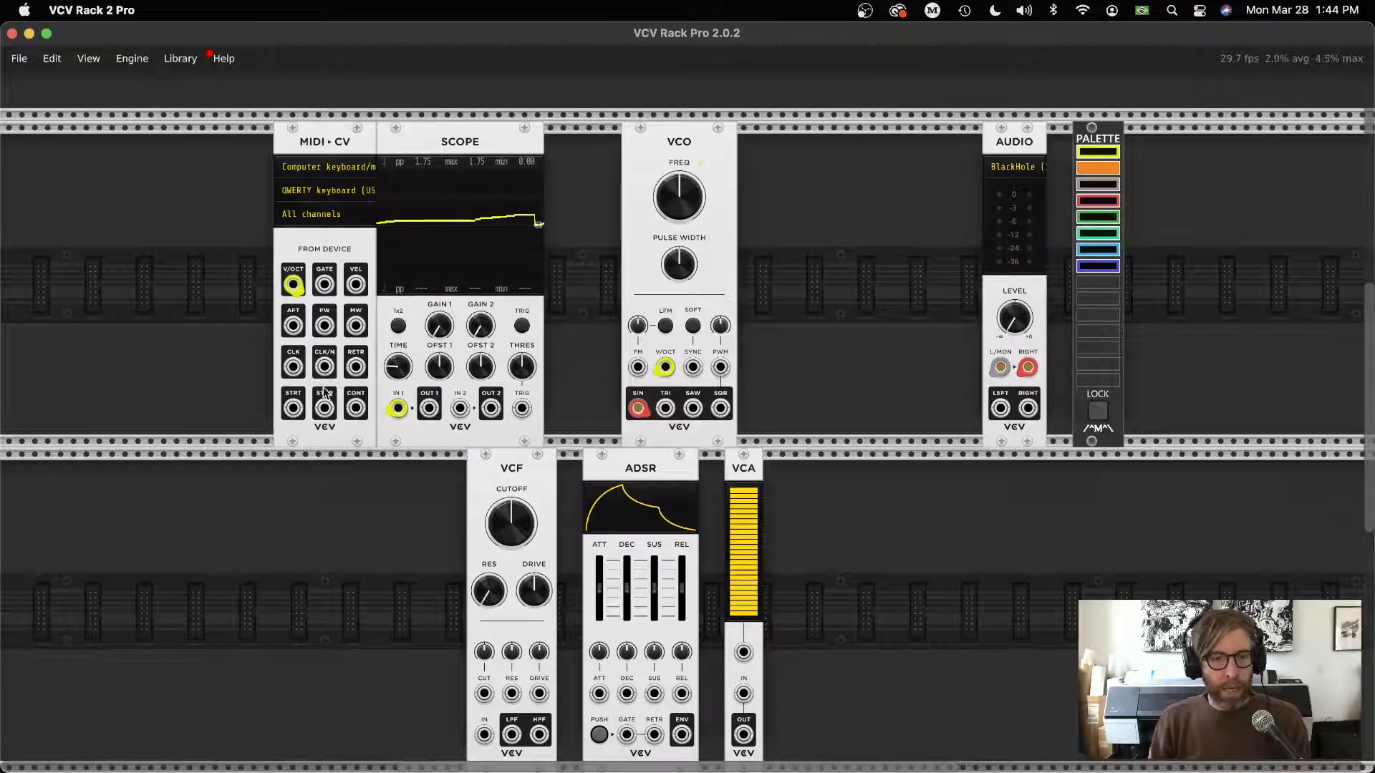
- Place VCO and VCF side by side next to the Scope, move the VCO cables to SAW and feed SAW into VCF IN
left_click_drag(690, 149, 555, 145)
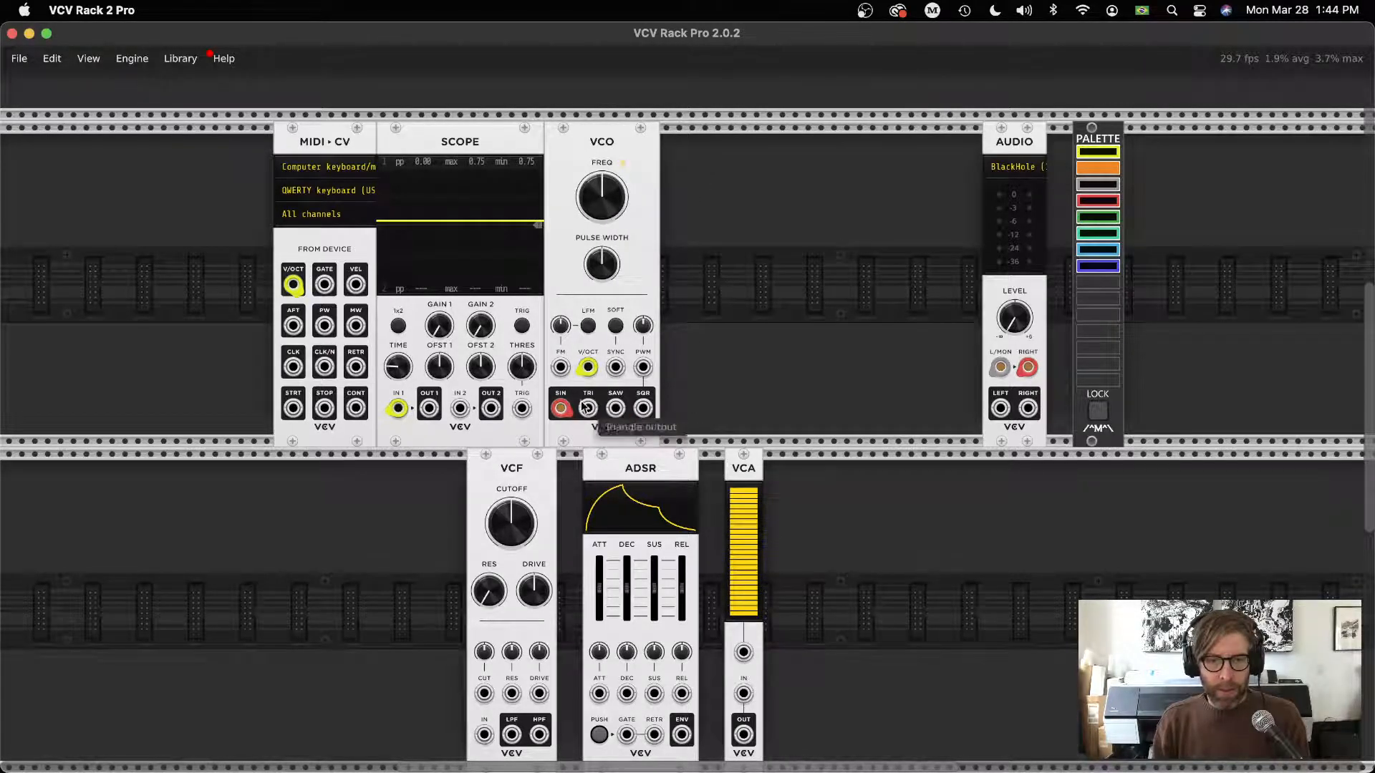
mouse_move(562, 409)
left_mouse_down()
mouse_move(615, 409)
mouse_move(707, 350)
left_mouse_up()
left_click_drag(519, 471, 821, 143)
mouse_move(614, 408)
left_mouse_down()
mouse_move(1028, 368)
mouse_move(707, 349)
left_mouse_up()
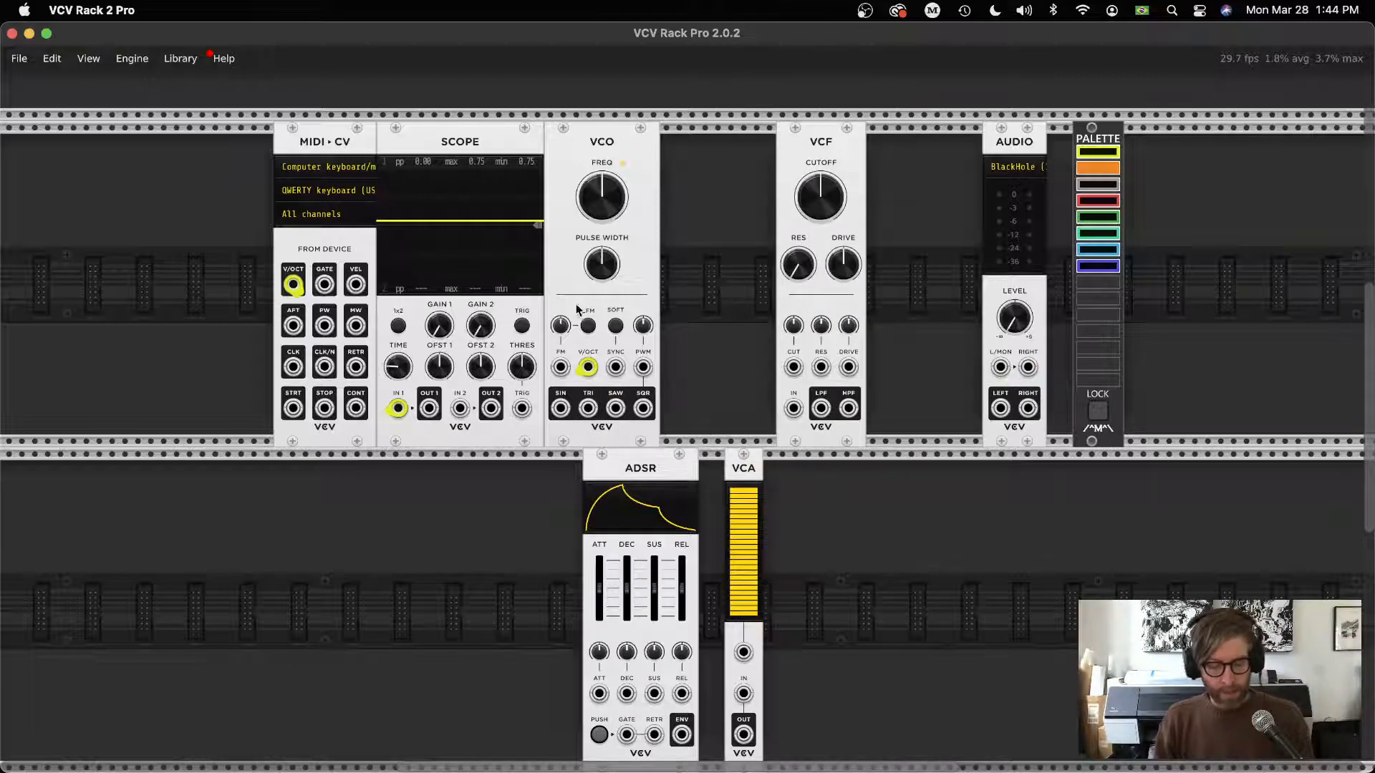
mouse_move(615, 410)
left_mouse_down()
mouse_move(793, 368)
mouse_move(794, 409)
left_mouse_up()
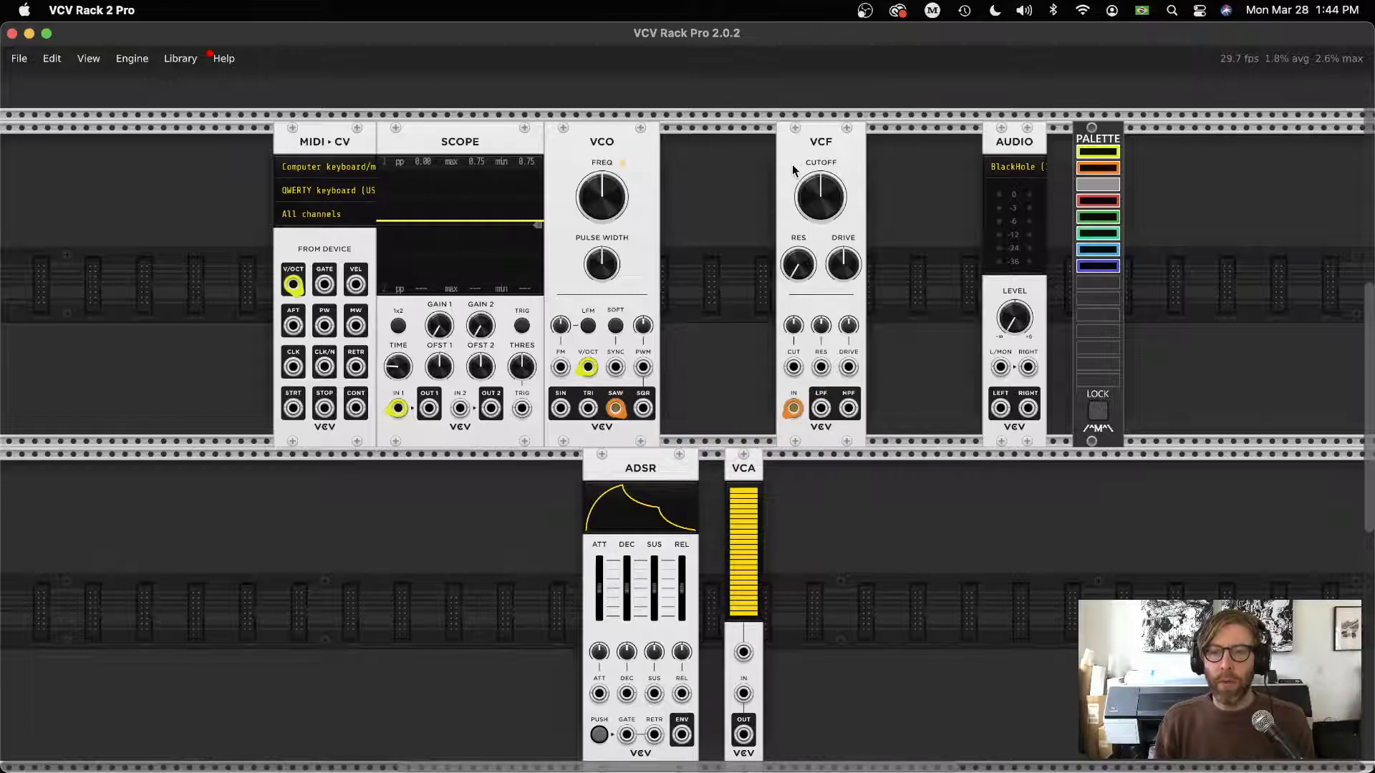
left_click_drag(821, 150, 741, 148)
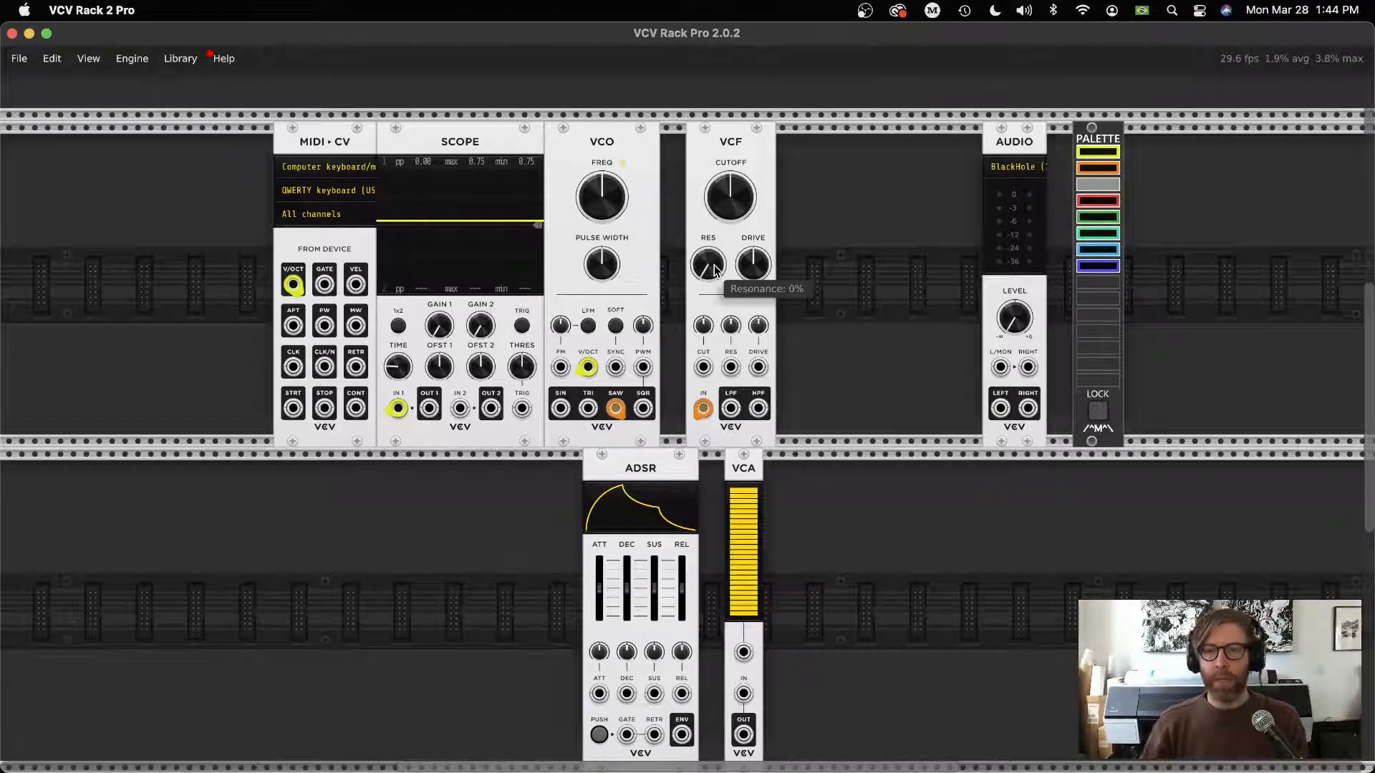
- Cable the VCF LPF output into the Audio module's right input
right_click(734, 412)
key("Escape")
left_click_drag(731, 412, 955, 389)
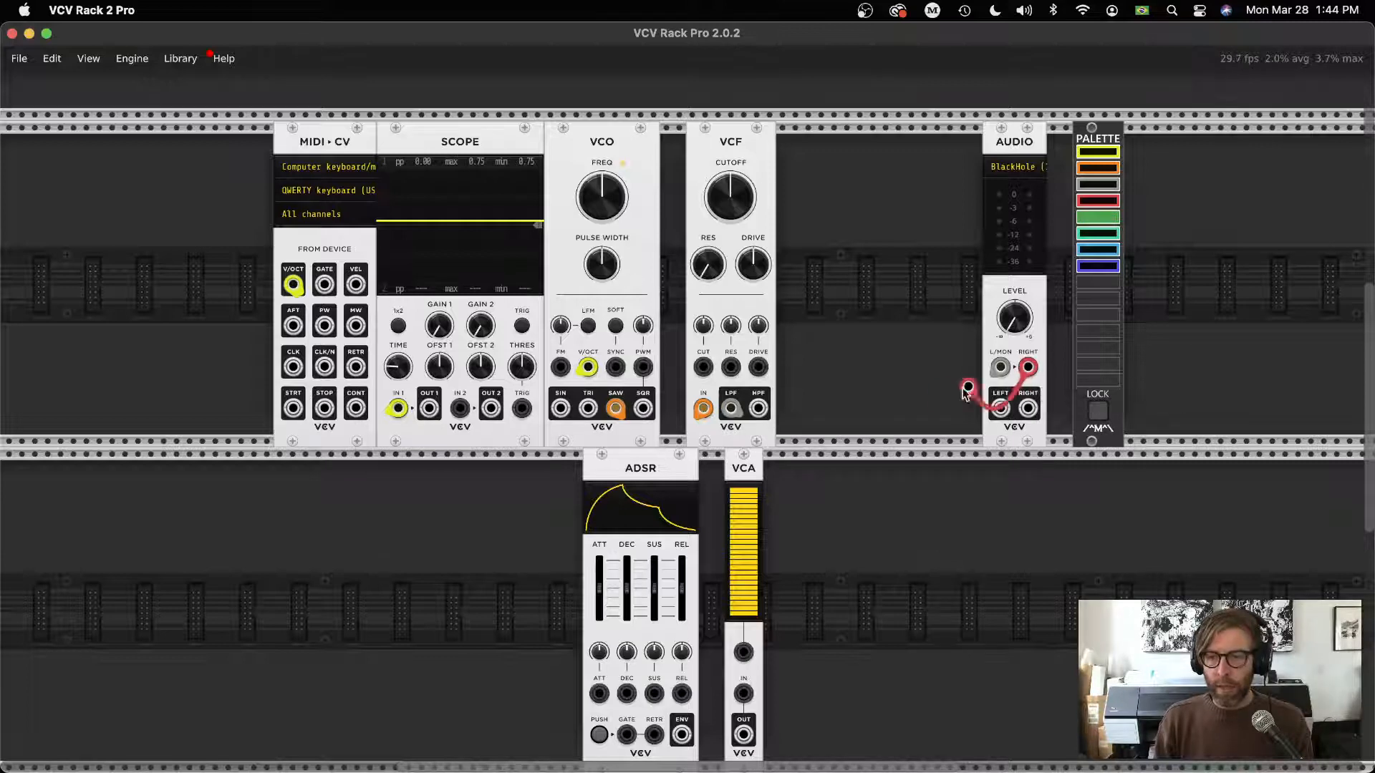
mouse_move(1027, 368)
left_mouse_down()
mouse_move(730, 411)
mouse_move(998, 141)
left_mouse_up()
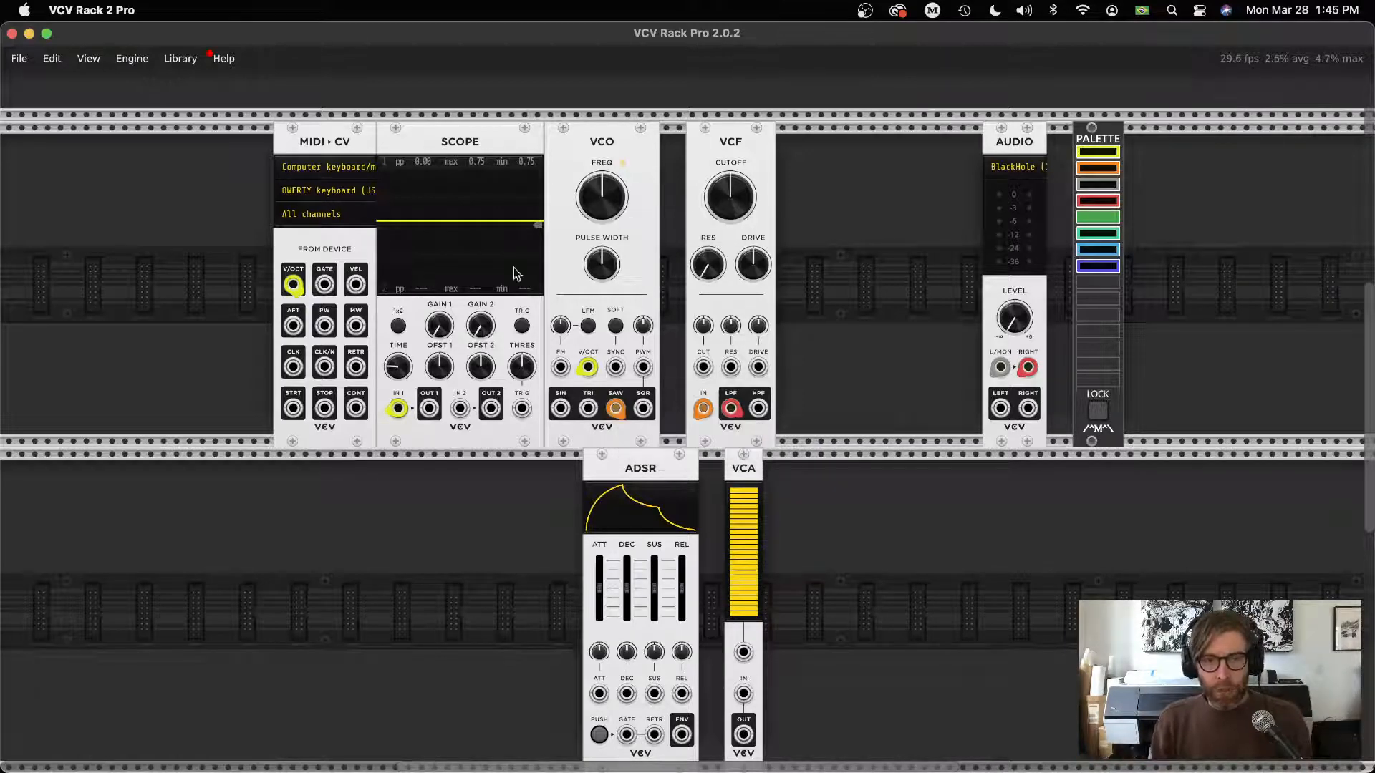
- Nudge the Audio level up and lower the VCF cutoff to about 1144 Hz
mouse_move(1015, 317)
left_click_drag(1012, 320, 1013, 316)
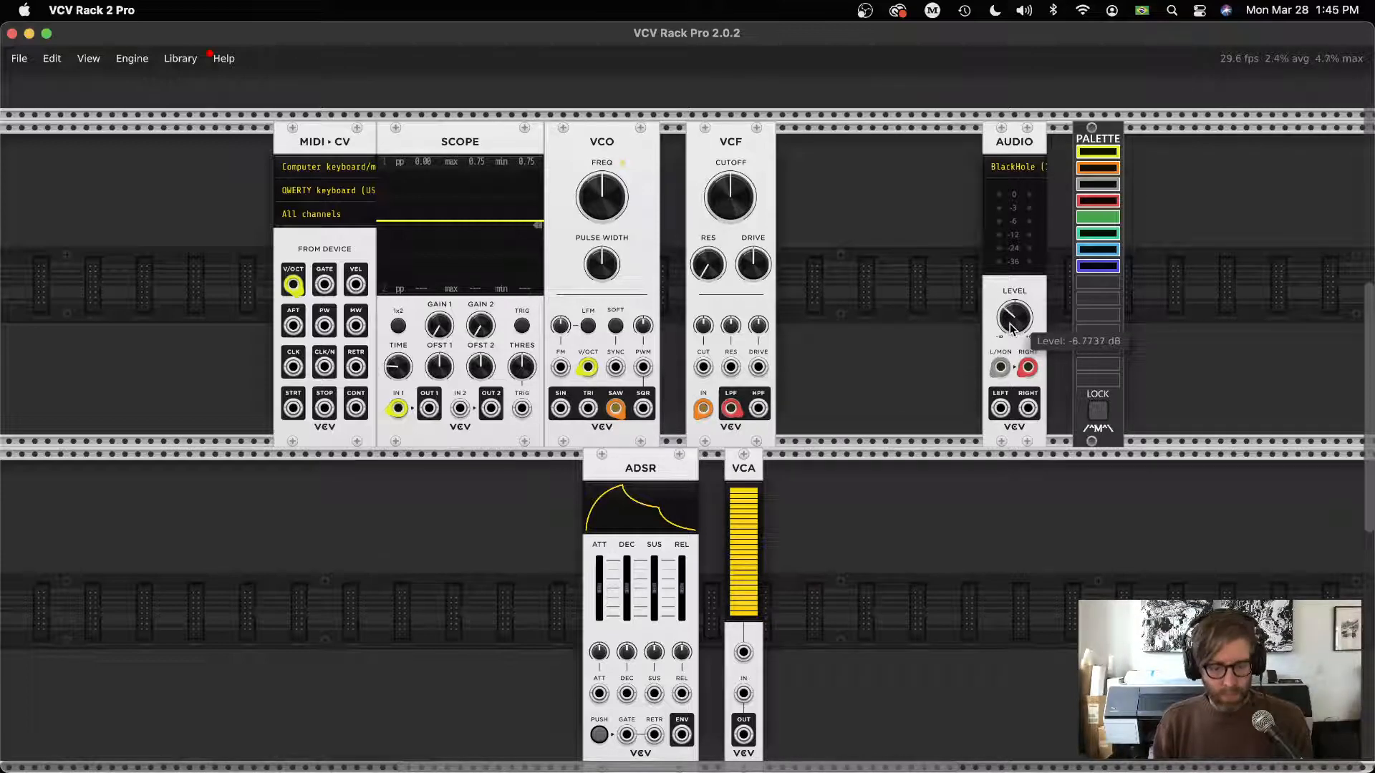
mouse_move(730, 199)
left_mouse_down()
mouse_move(740, 194)
mouse_move(730, 199)
left_mouse_up()
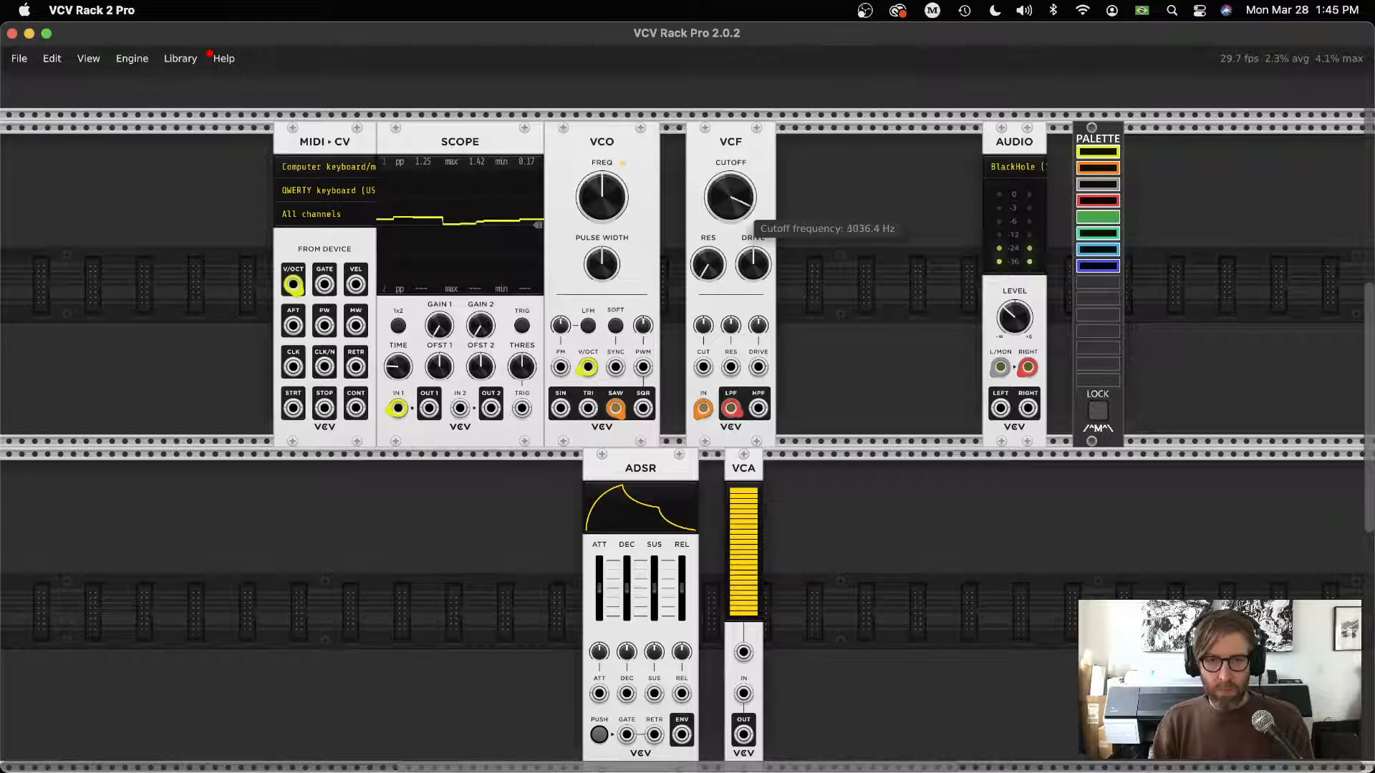
left_click_drag(731, 196, 745, 204)
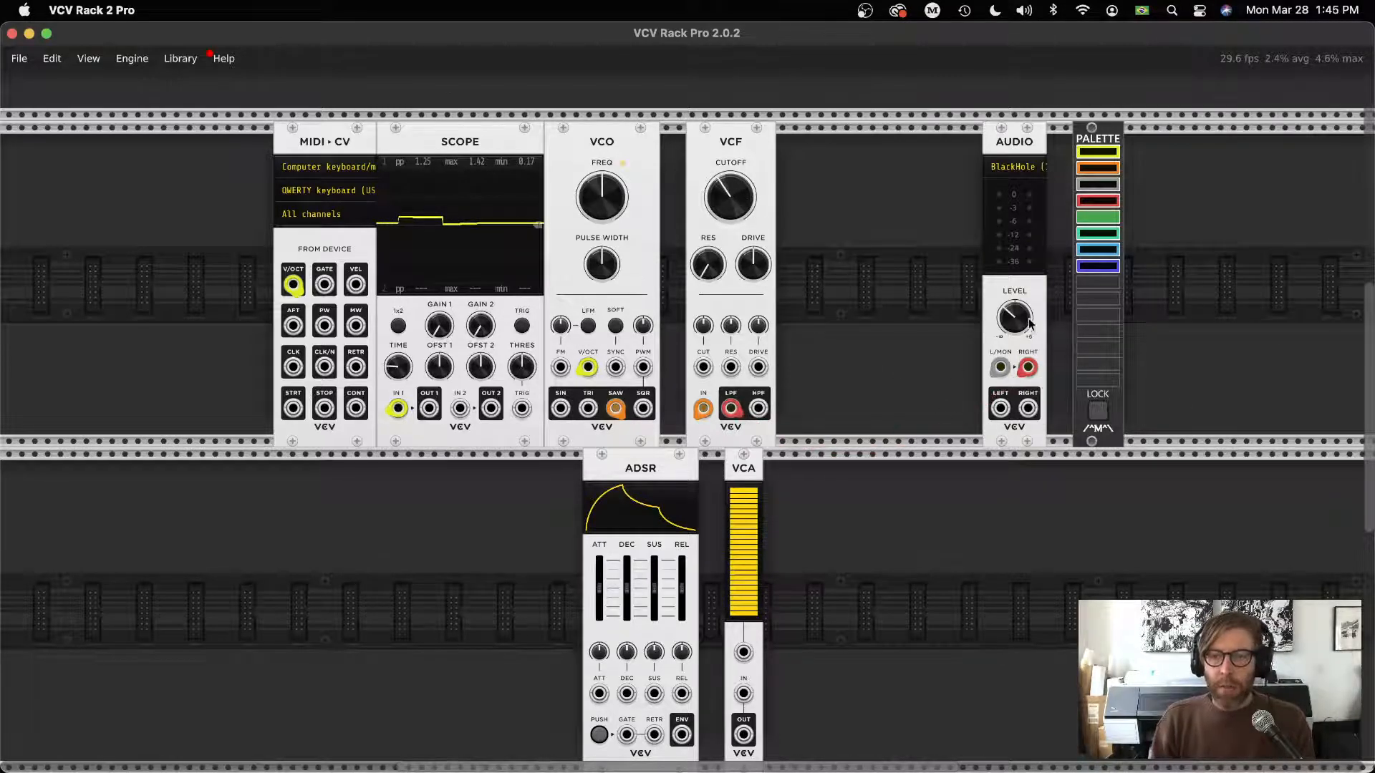
mouse_move(759, 408)
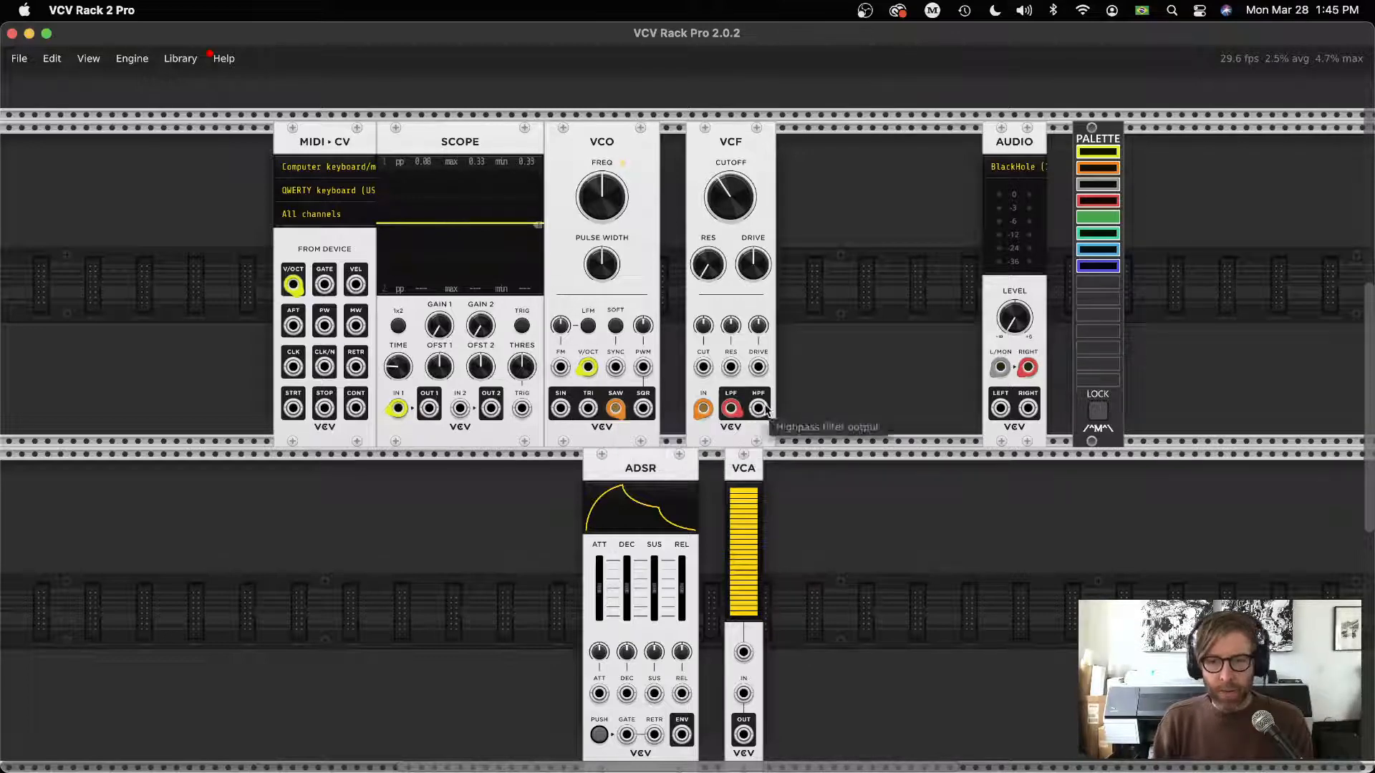
- Try the raw saw and the LPF output on the Audio left and right inputs, ending with LPF on both
left_click_drag(730, 410, 1029, 368)
left_click_drag(615, 409, 1027, 368)
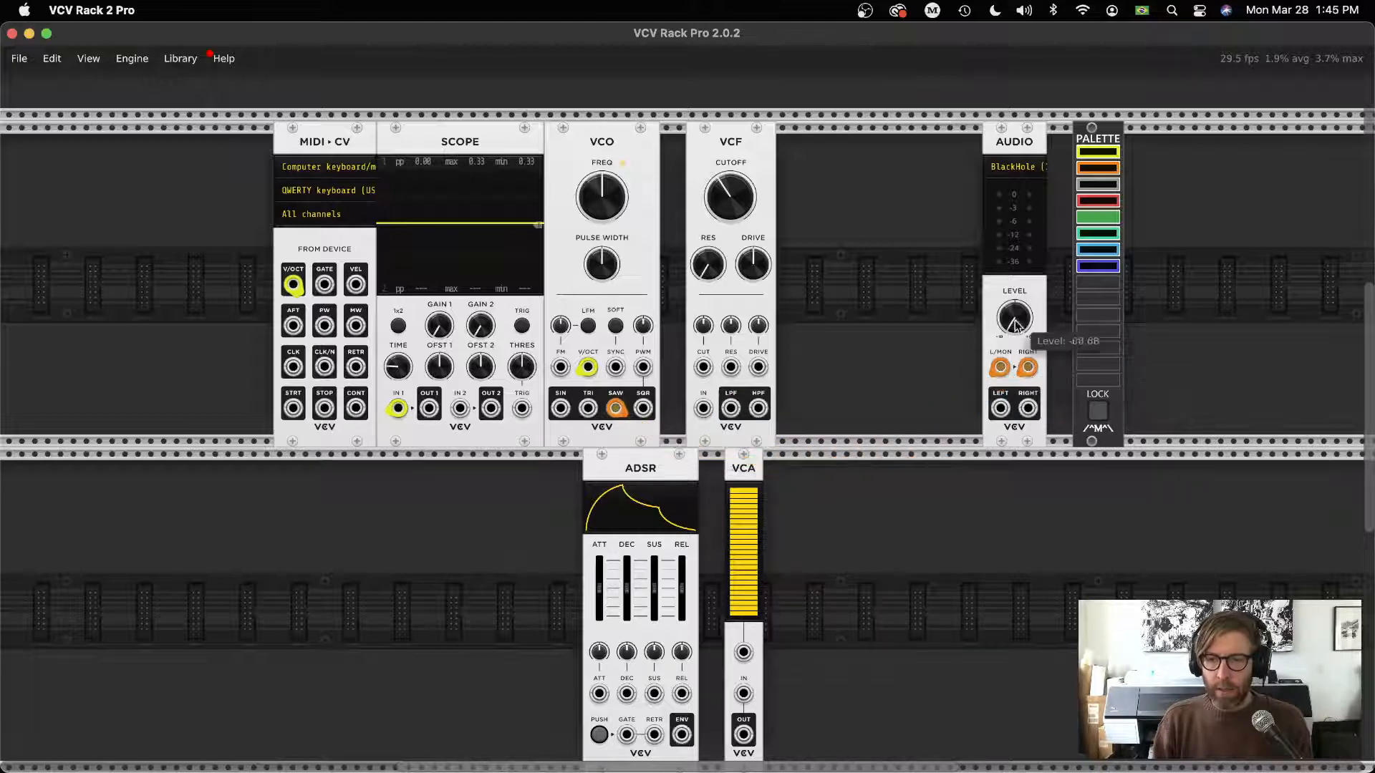
mouse_move(1012, 318)
left_mouse_down()
mouse_move(1013, 333)
mouse_move(705, 405)
left_mouse_up()
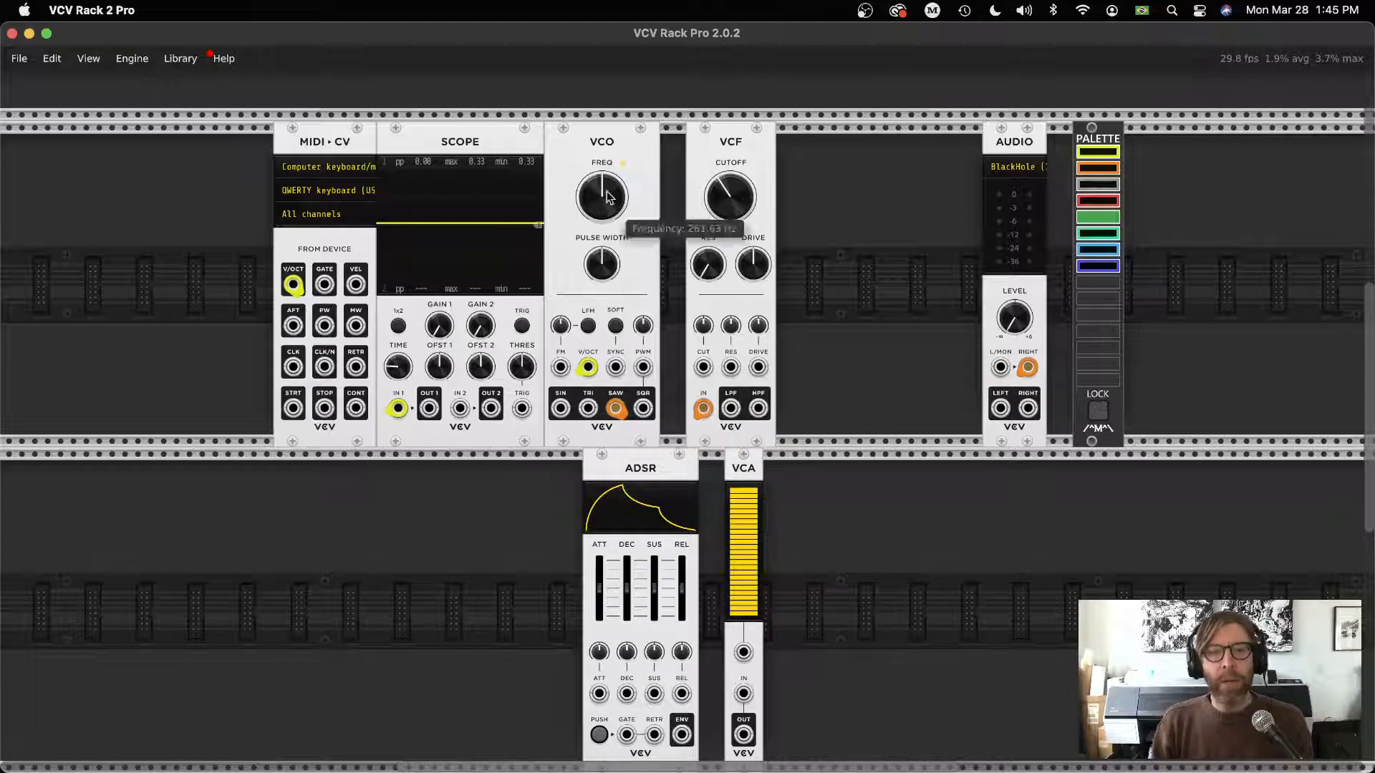
left_click_drag(1028, 369, 742, 400)
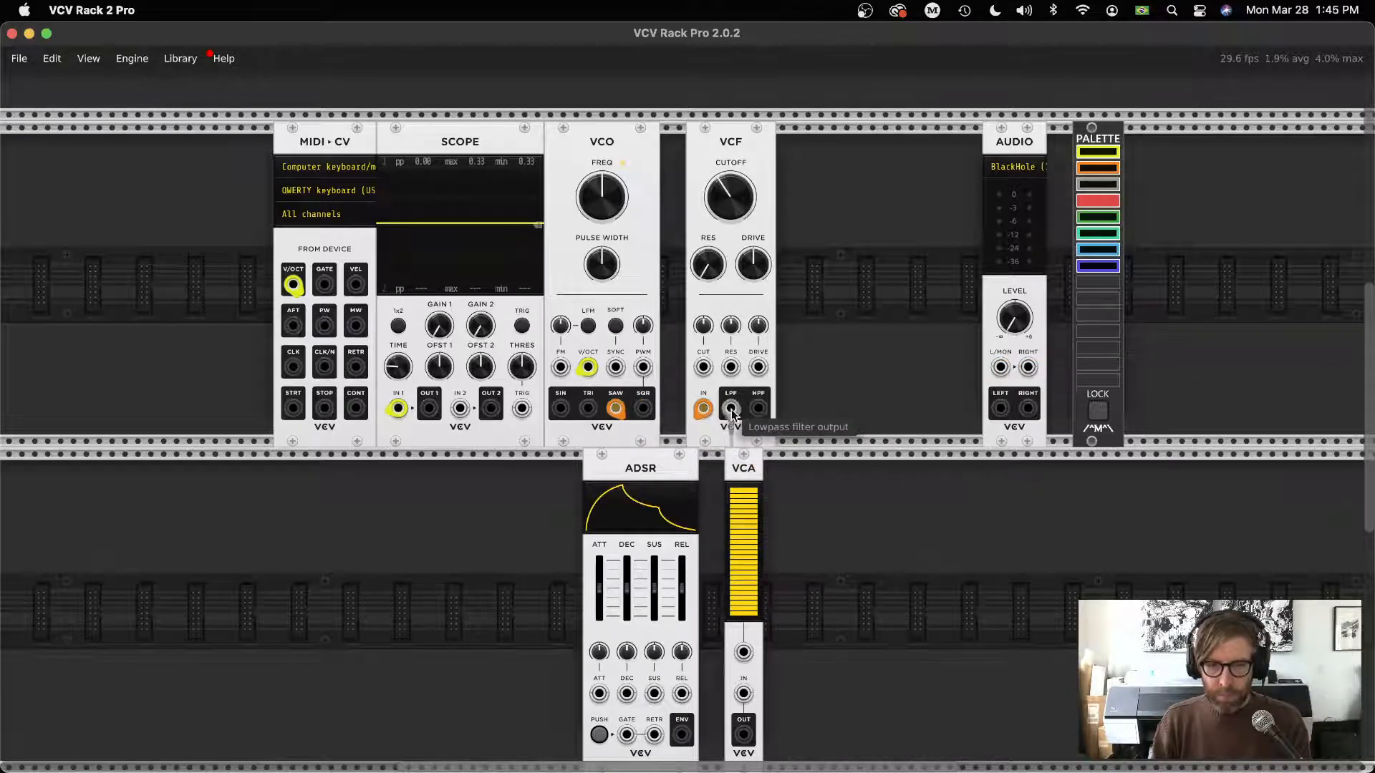
mouse_move(729, 410)
left_mouse_down()
mouse_move(1028, 369)
mouse_move(914, 429)
left_mouse_up()
- Unplug the filter cables, sweep the cutoff down to about 120 Hz and back up while raising resonance
left_click_drag(729, 410, 751, 322)
left_click_drag(731, 196, 737, 191)
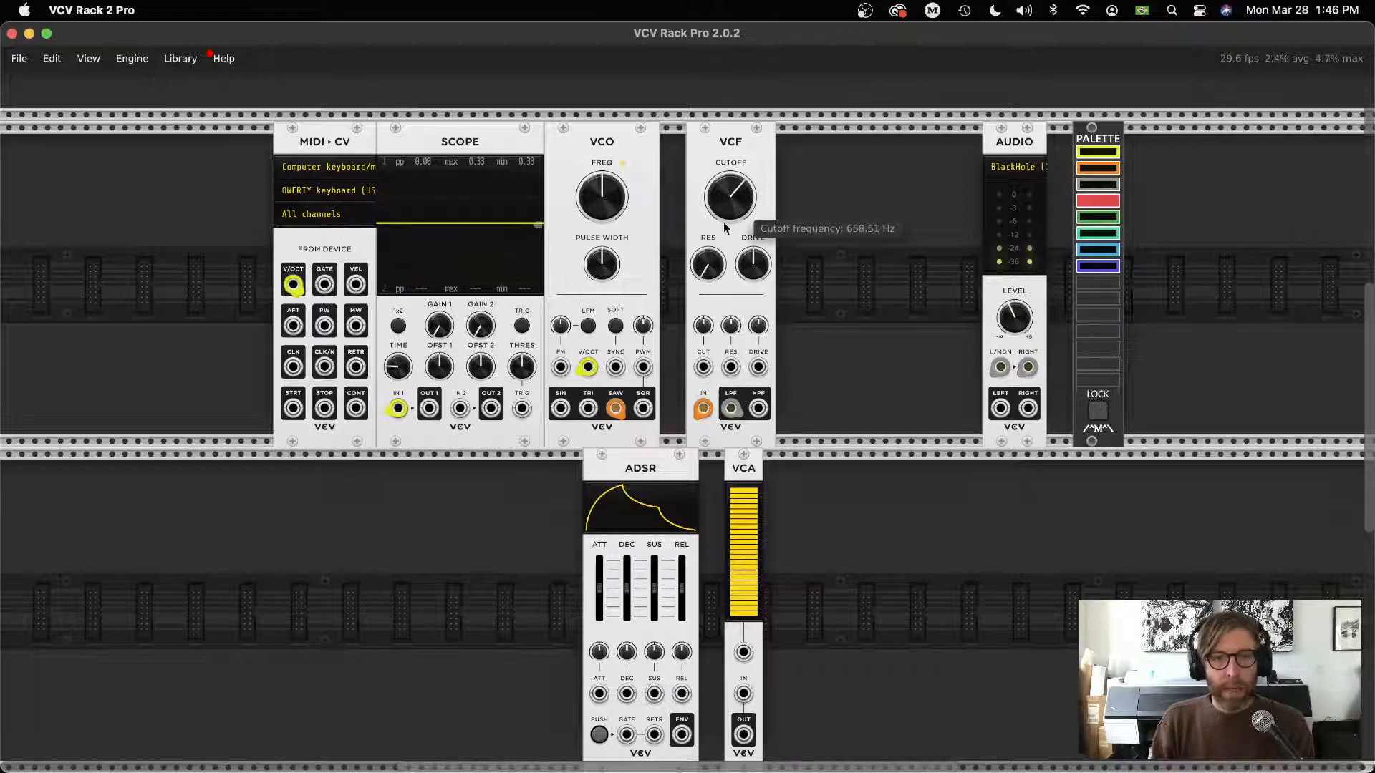
mouse_move(707, 263)
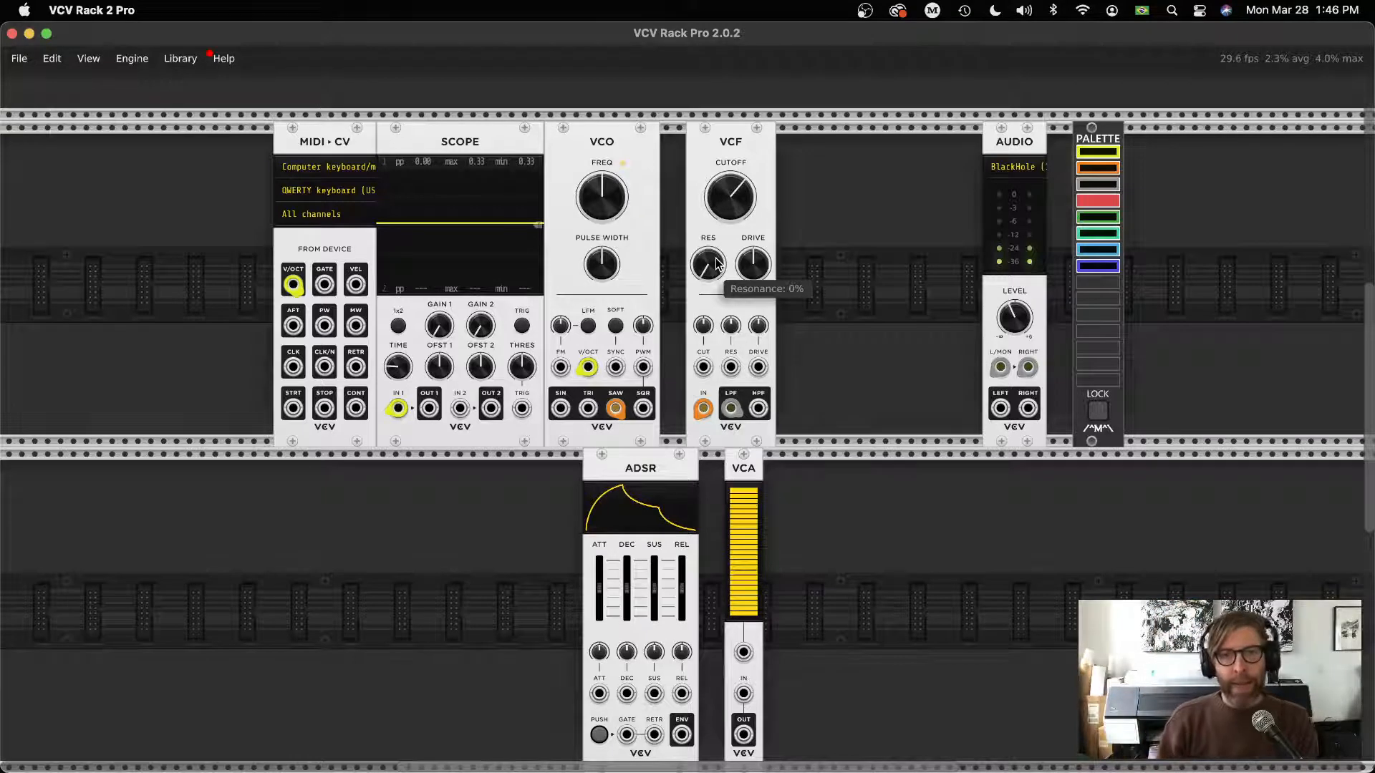
left_click_drag(707, 264, 706, 255)
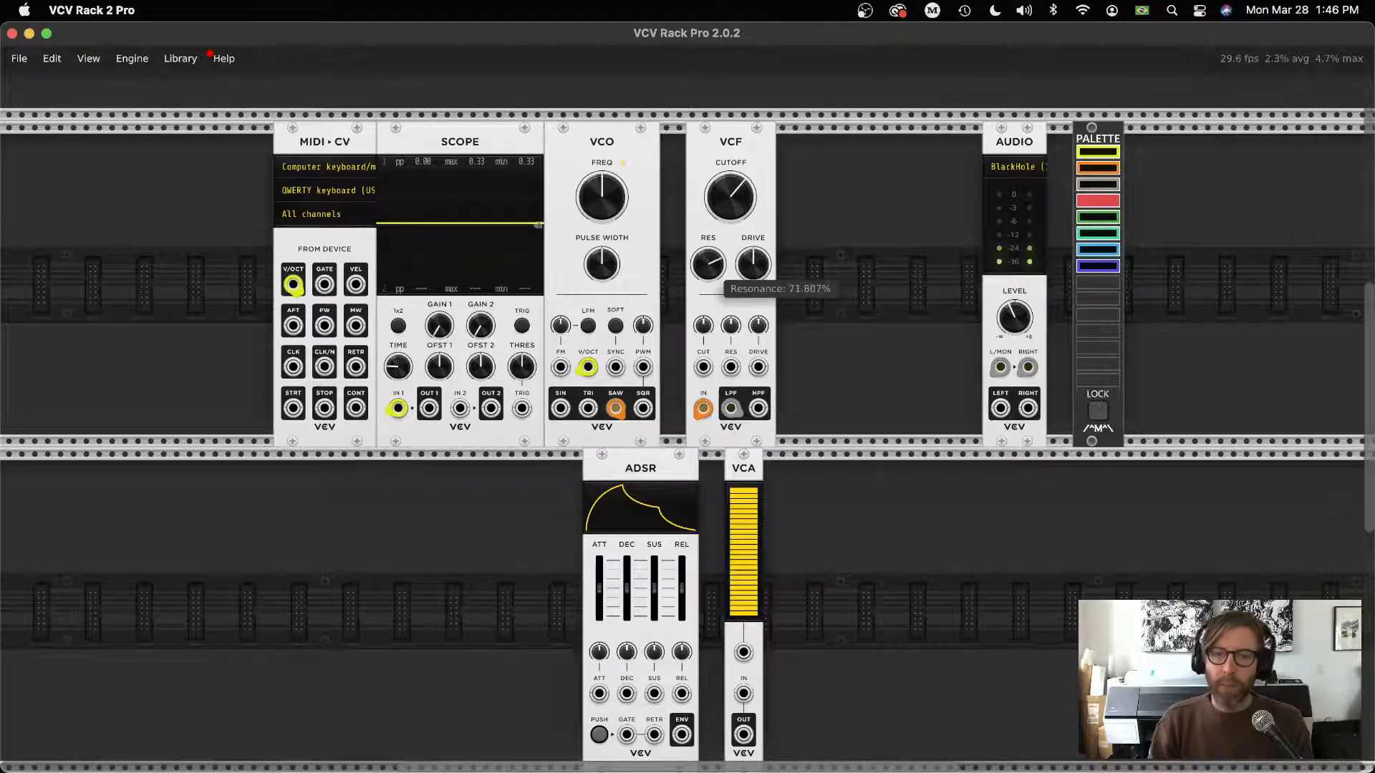
mouse_move(730, 196)
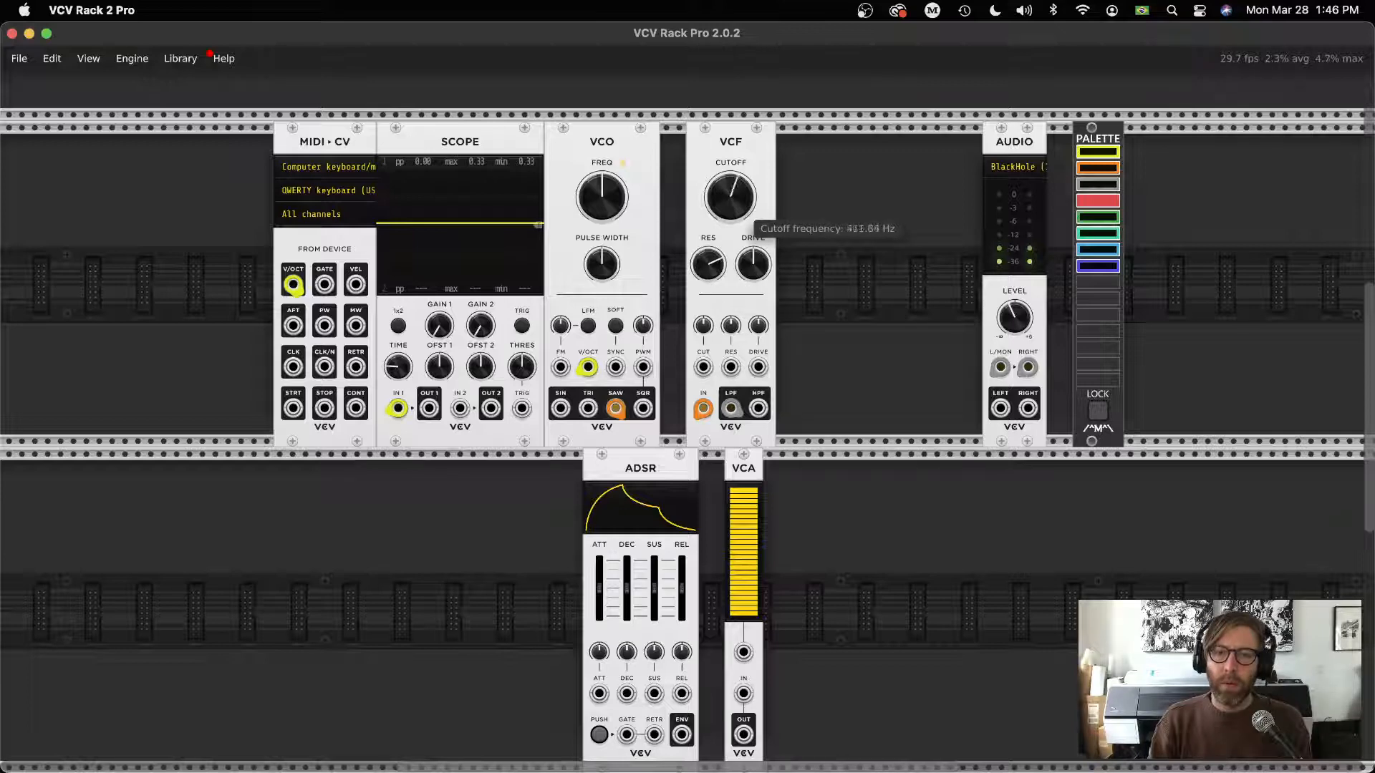
left_click_drag(731, 197, 730, 192)
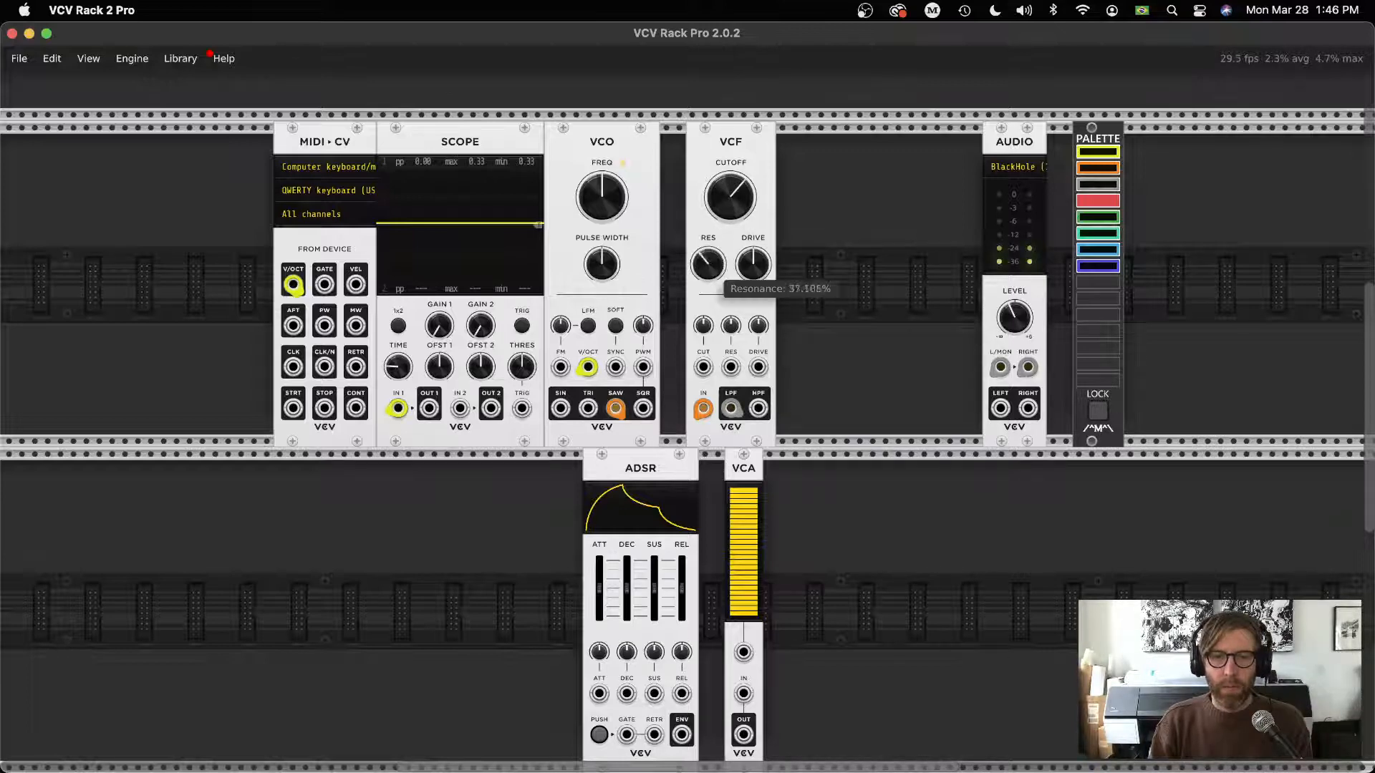
left_click_drag(707, 264, 708, 256)
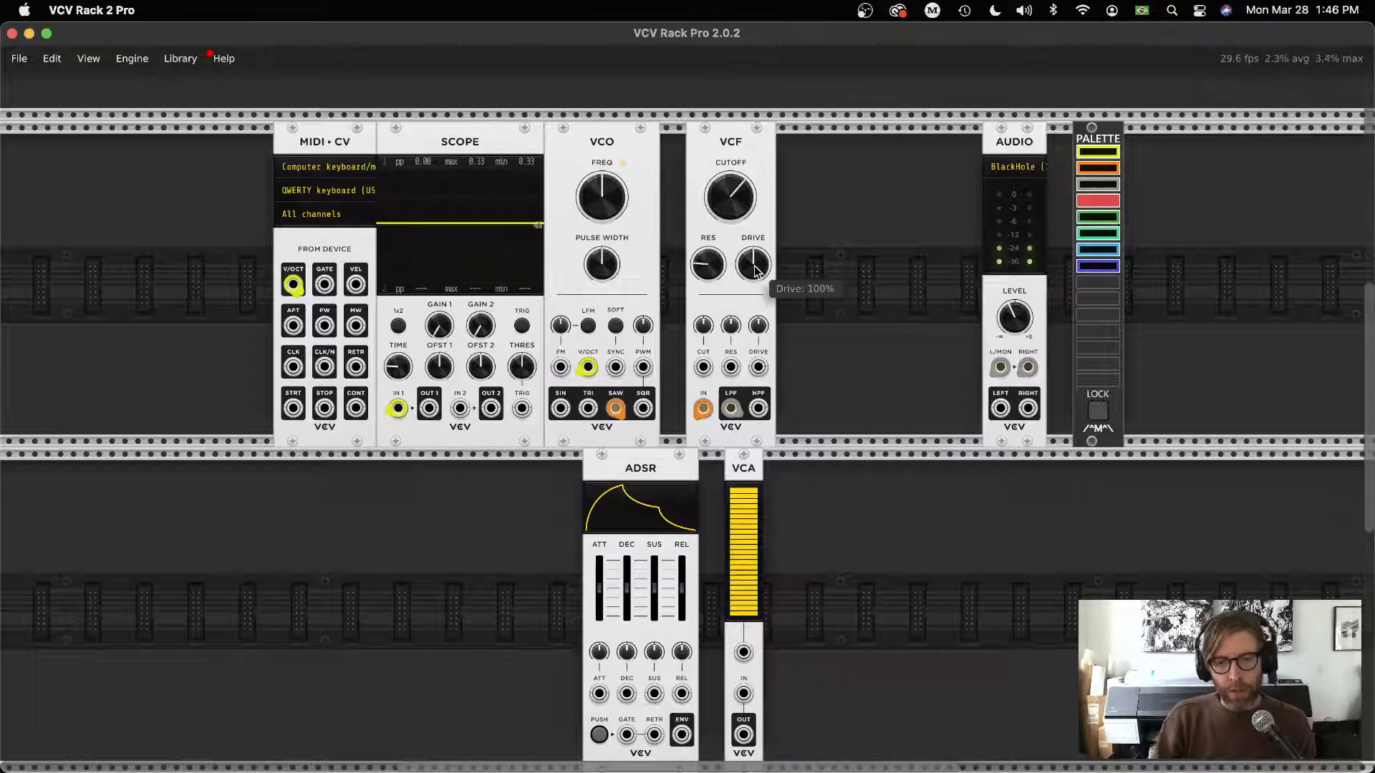
- Turn the VCF drive up to about 138%, sweep the cutoff very low and re-patch the filter output to Audio
left_click_drag(758, 269, 757, 265)
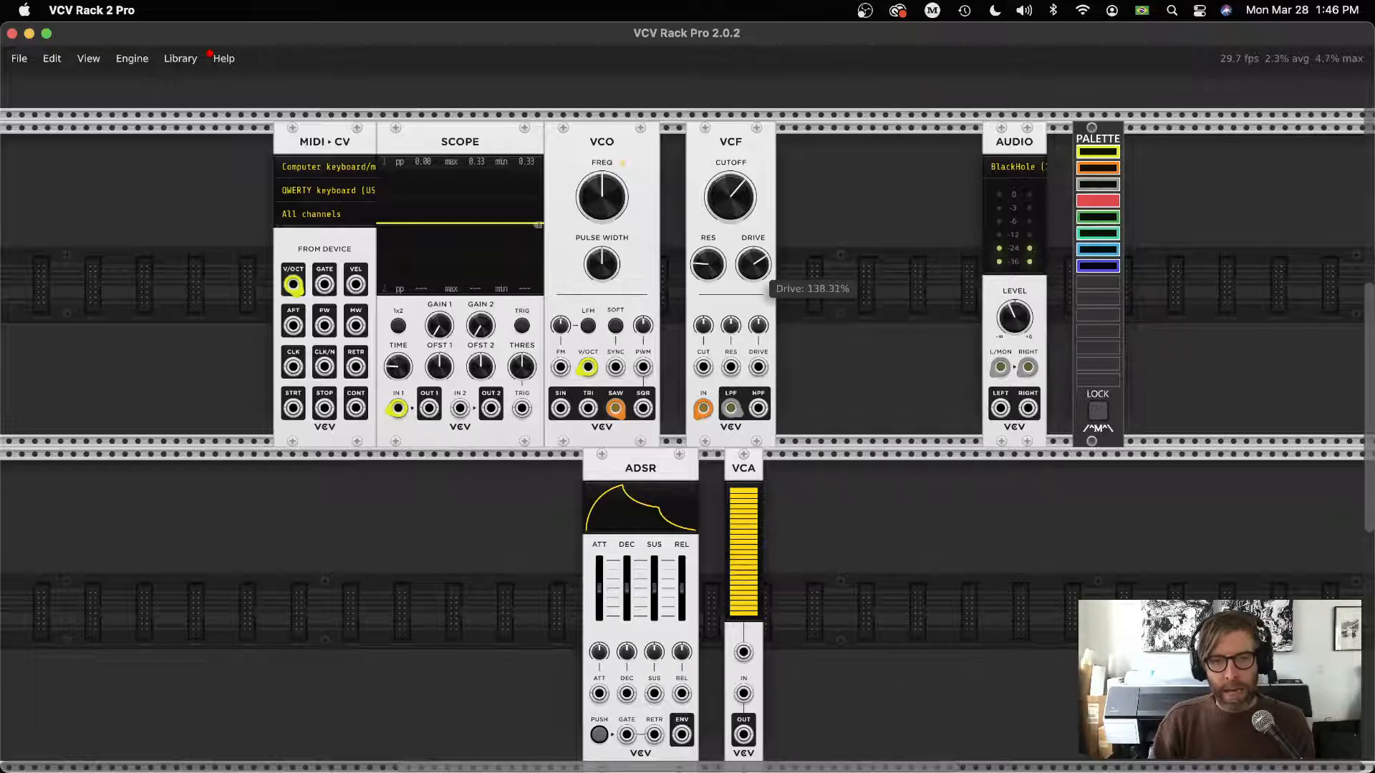
left_click_drag(730, 196, 730, 209)
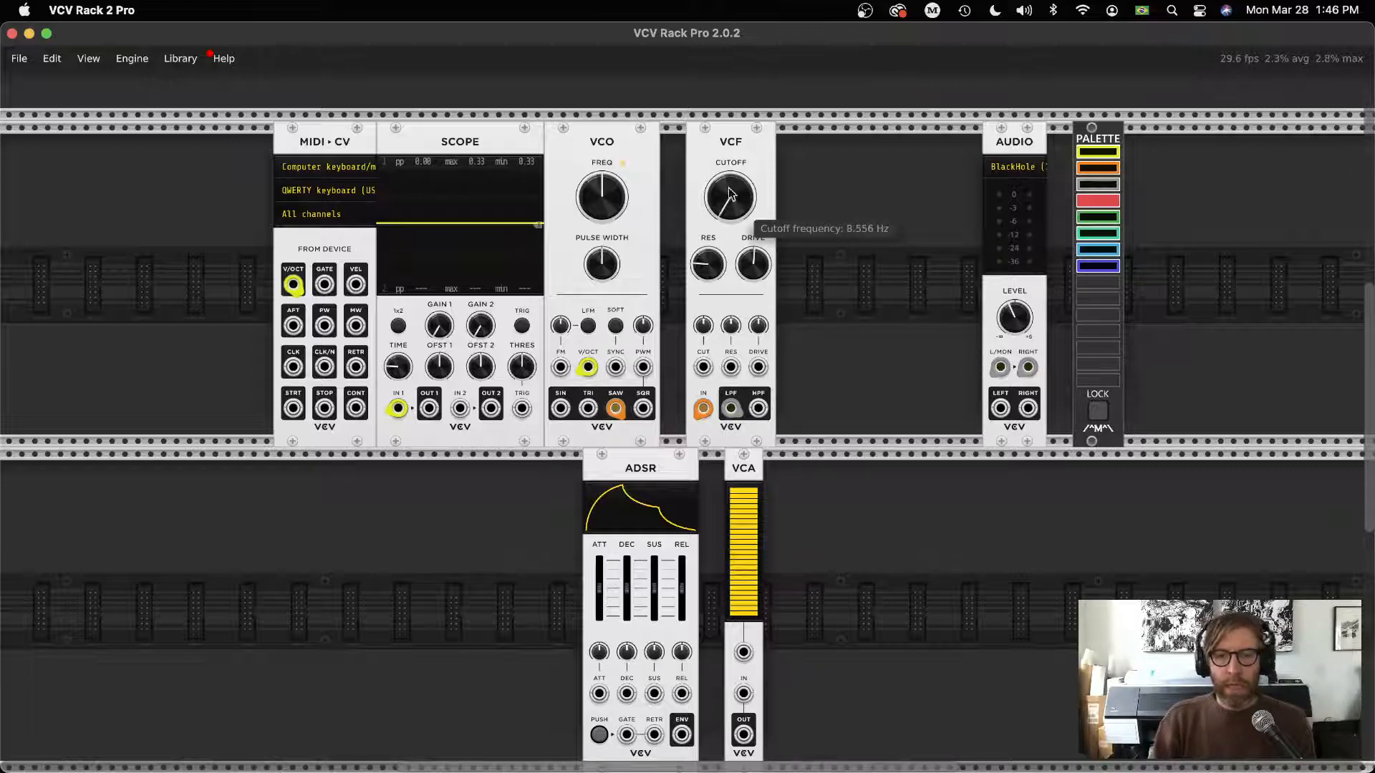
left_click_drag(1001, 369, 945, 419)
left_click_drag(1027, 369, 967, 408)
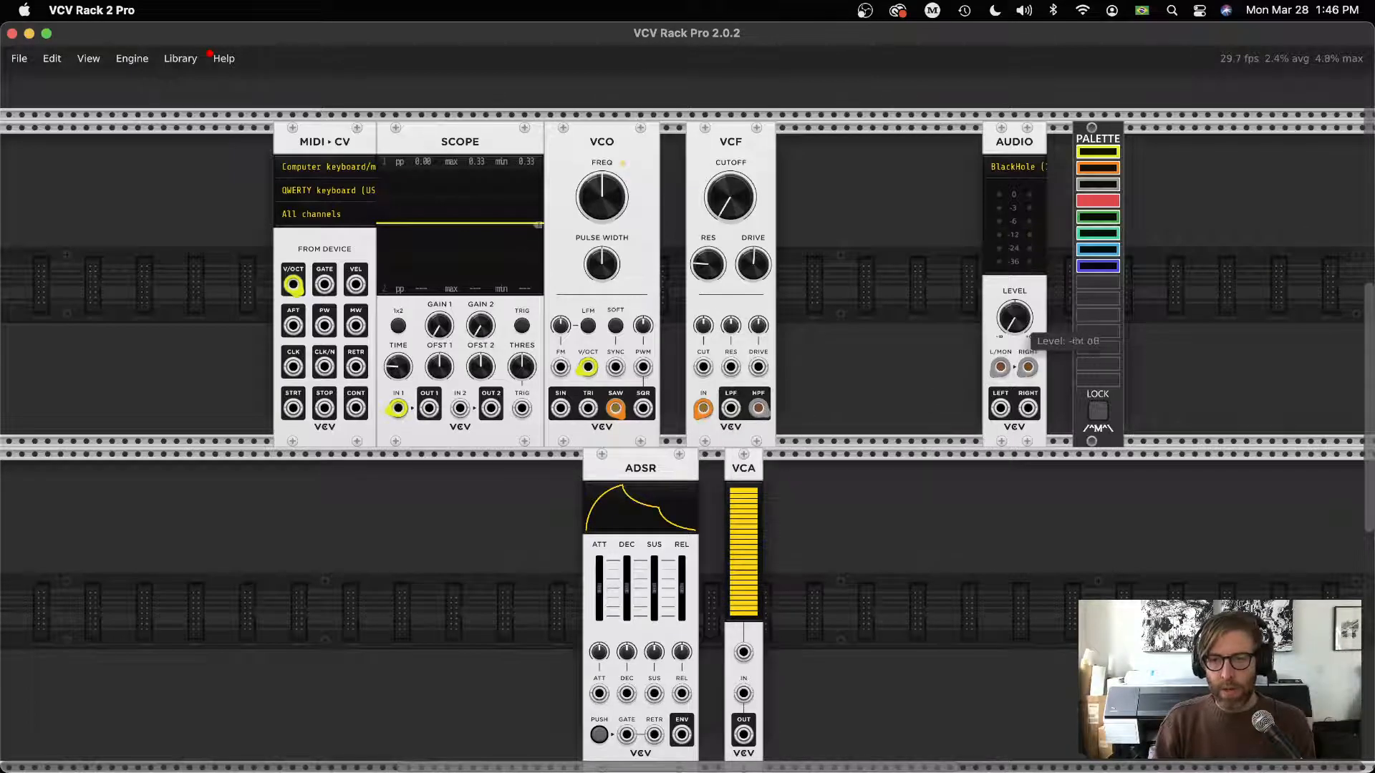
- Sweep the VCF cutoff up then down to around 200 Hz and raise the audio level to about -20 dB
mouse_move(739, 209)
left_mouse_down()
mouse_move(739, 173)
mouse_move(739, 206)
left_mouse_up()
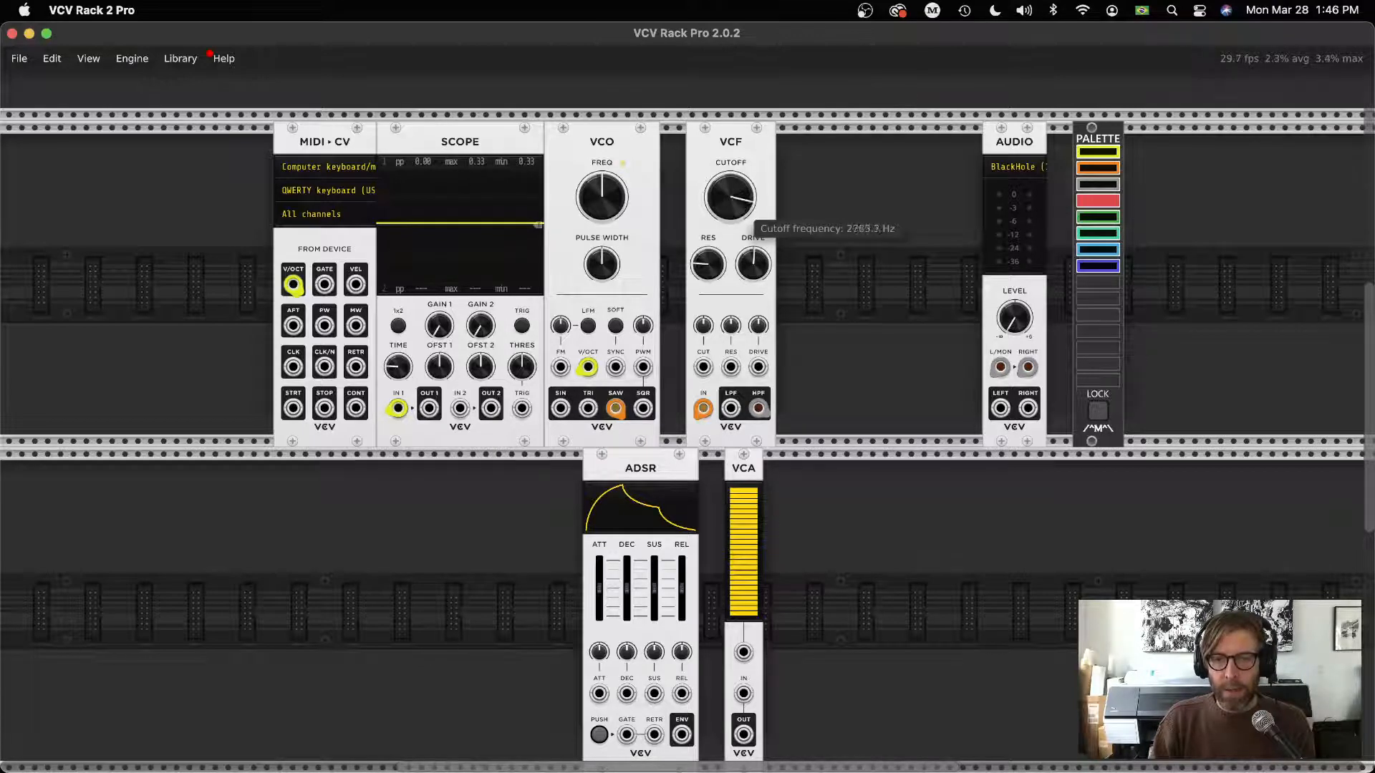
left_click_drag(1013, 318, 1014, 325)
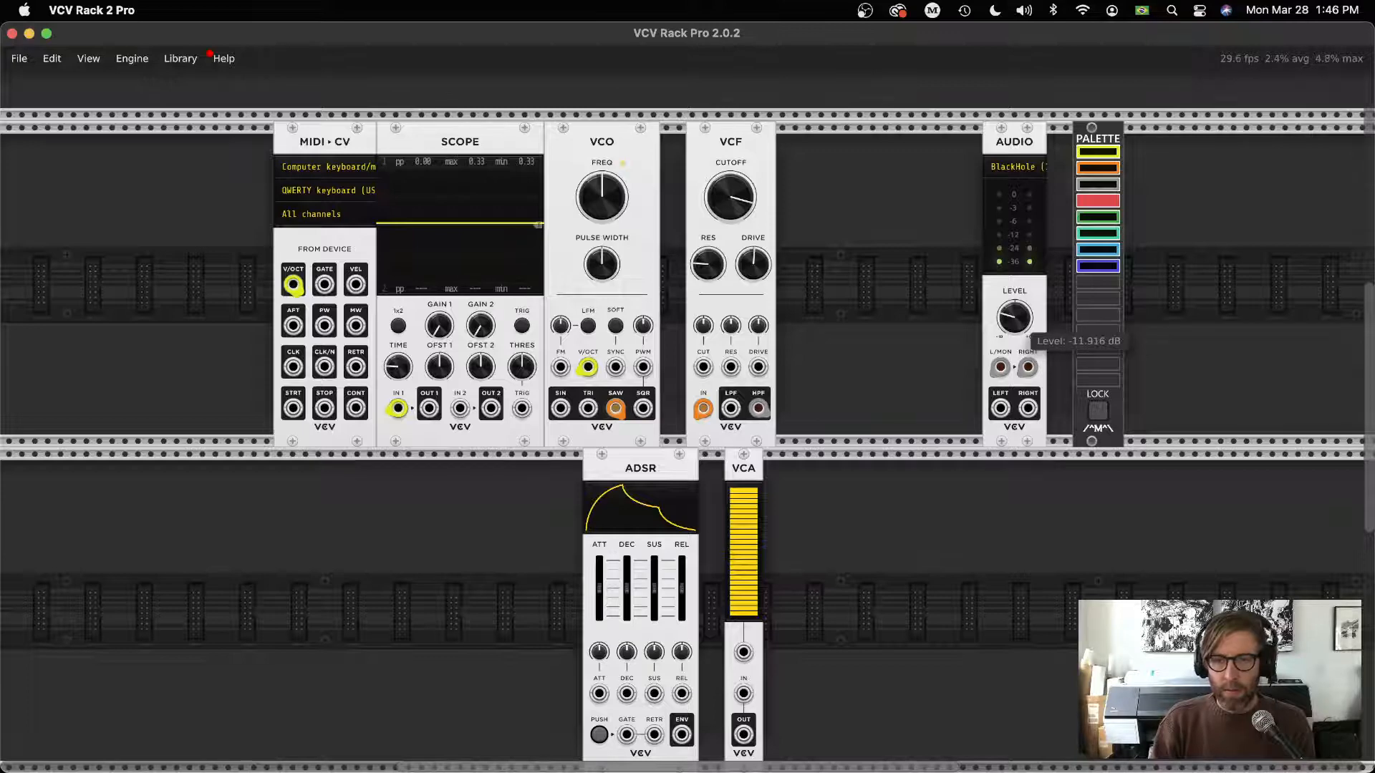
left_click_drag(738, 199, 757, 232)
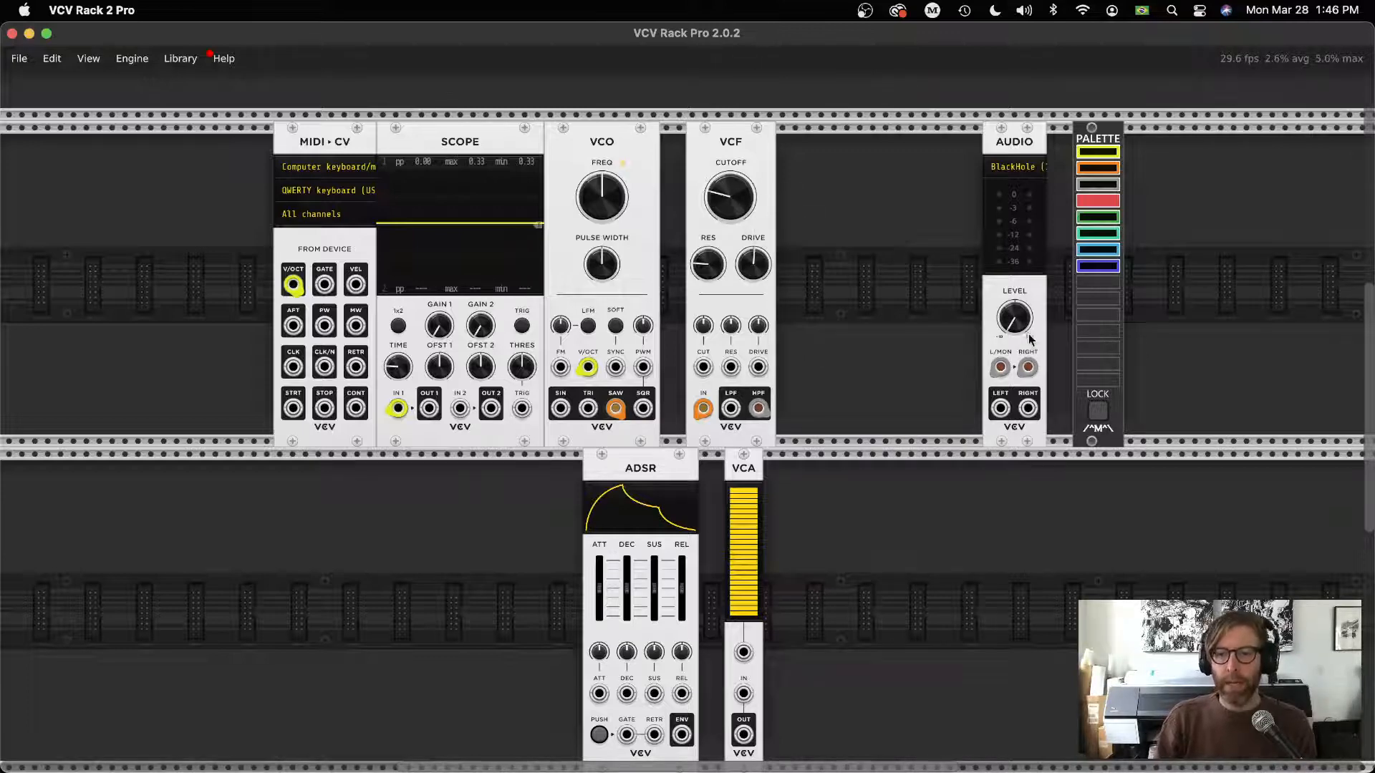
mouse_move(1014, 318)
left_click_drag(1015, 322, 1015, 319)
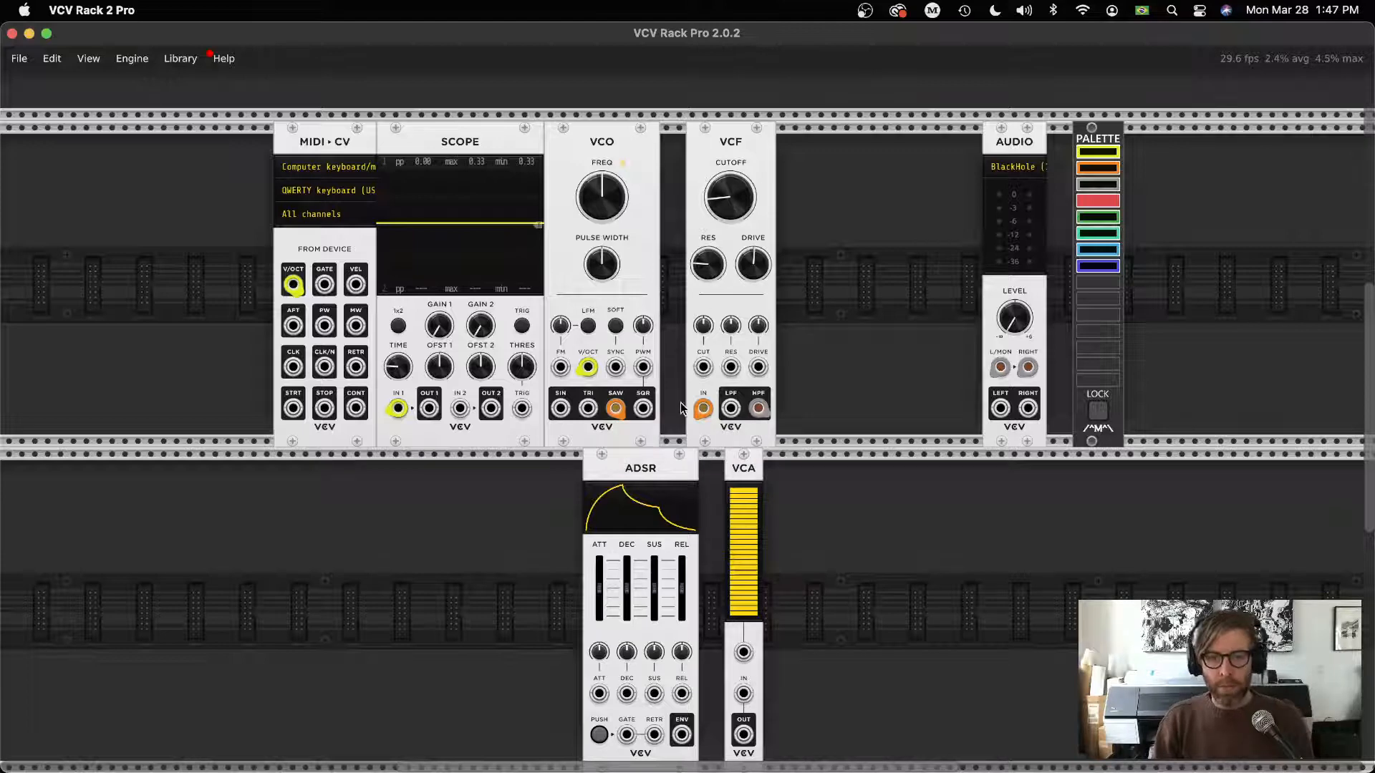
- Place the VCF against the VCO and move the ADSR and VCA up into the top row after it
left_click_drag(731, 153, 705, 152)
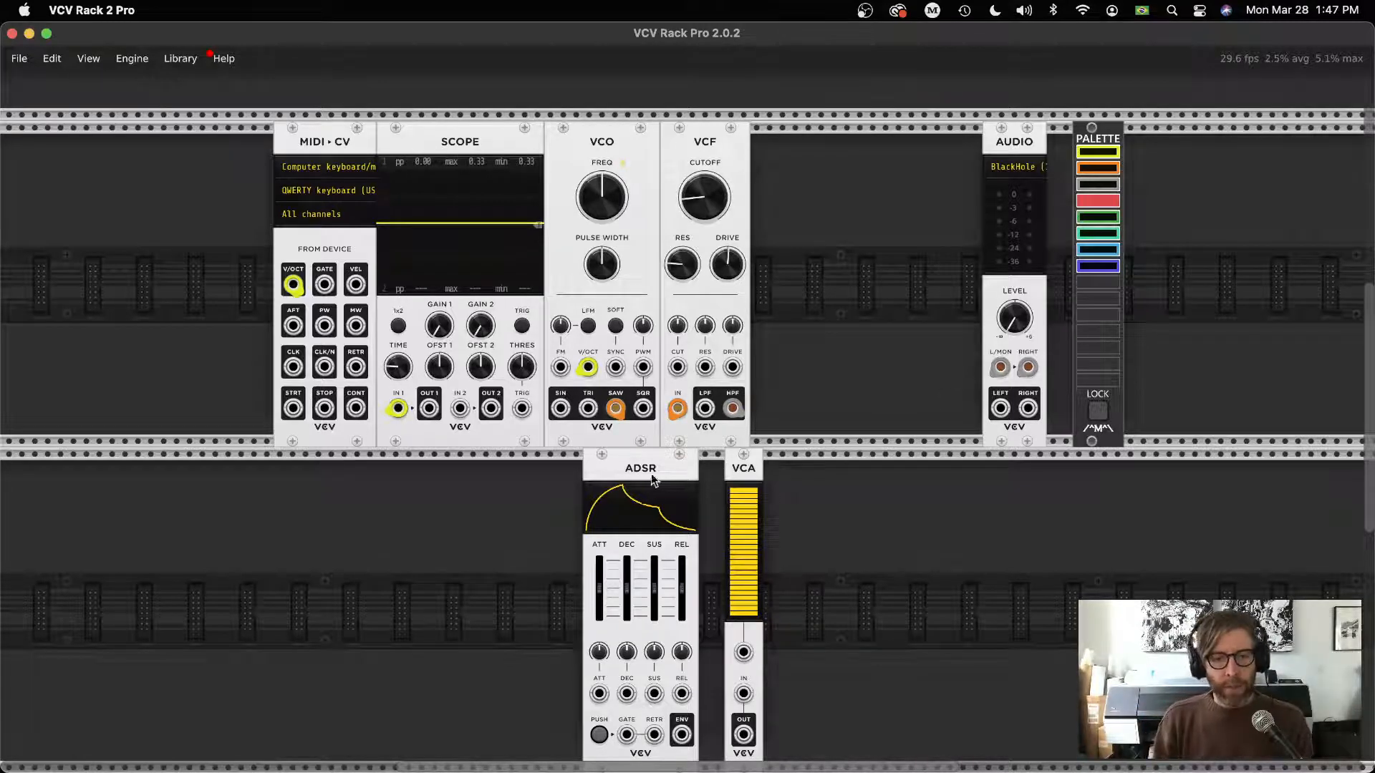
left_click_drag(645, 478, 776, 322)
left_click_drag(749, 473, 884, 290)
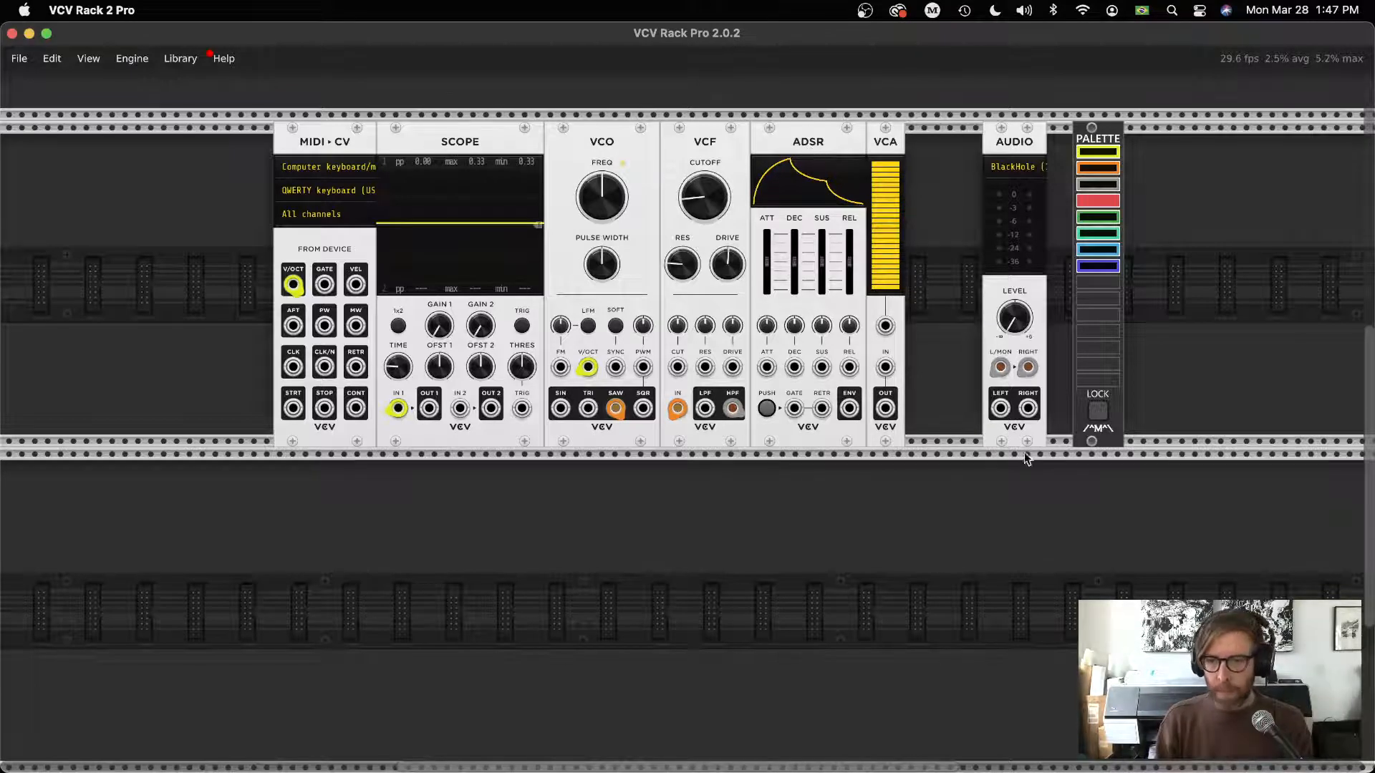
- Cable the VCF LPF output into VCA IN, nudge the VCA and ADSR right, and unplug SCOPE IN 1
mouse_move(731, 409)
left_mouse_down()
mouse_move(1026, 368)
mouse_move(945, 505)
left_mouse_up()
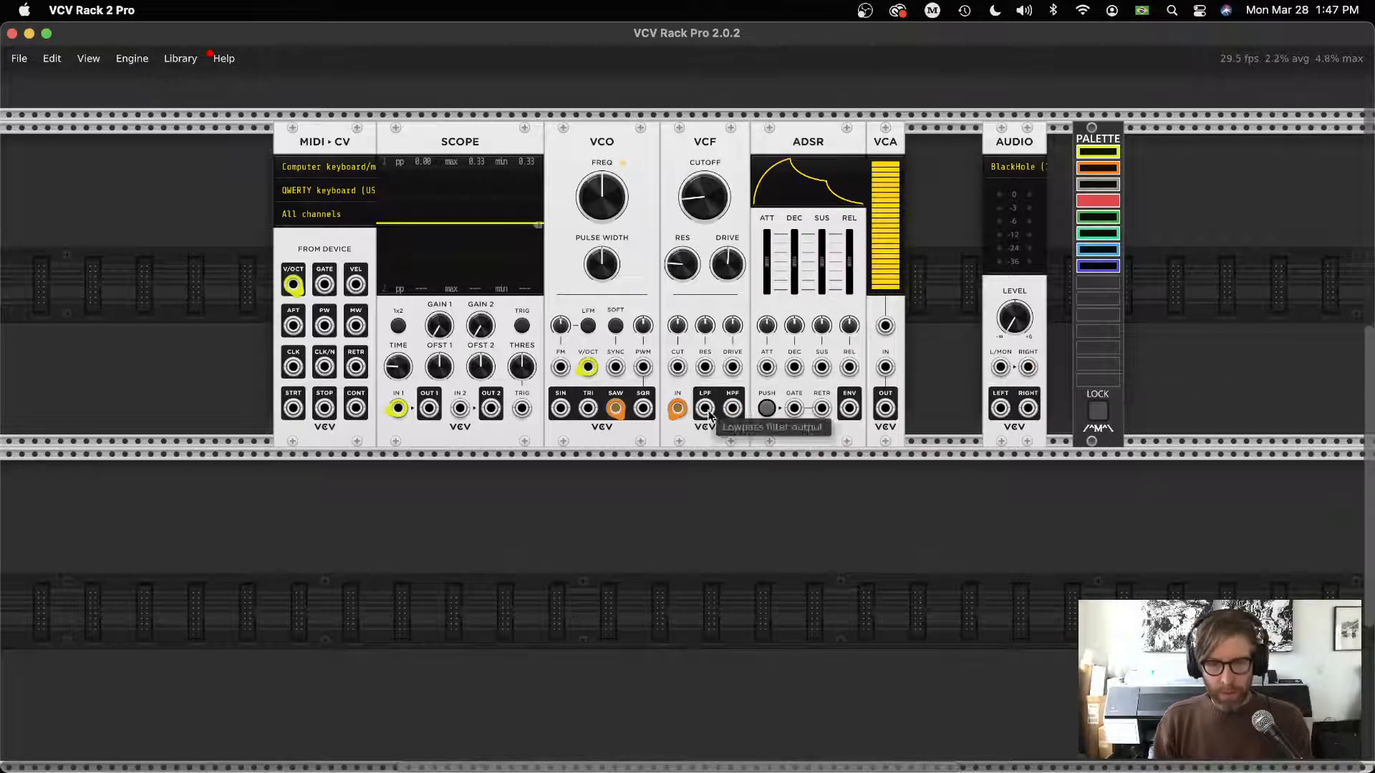
left_click_drag(706, 413, 884, 369)
left_click_drag(887, 133, 913, 147)
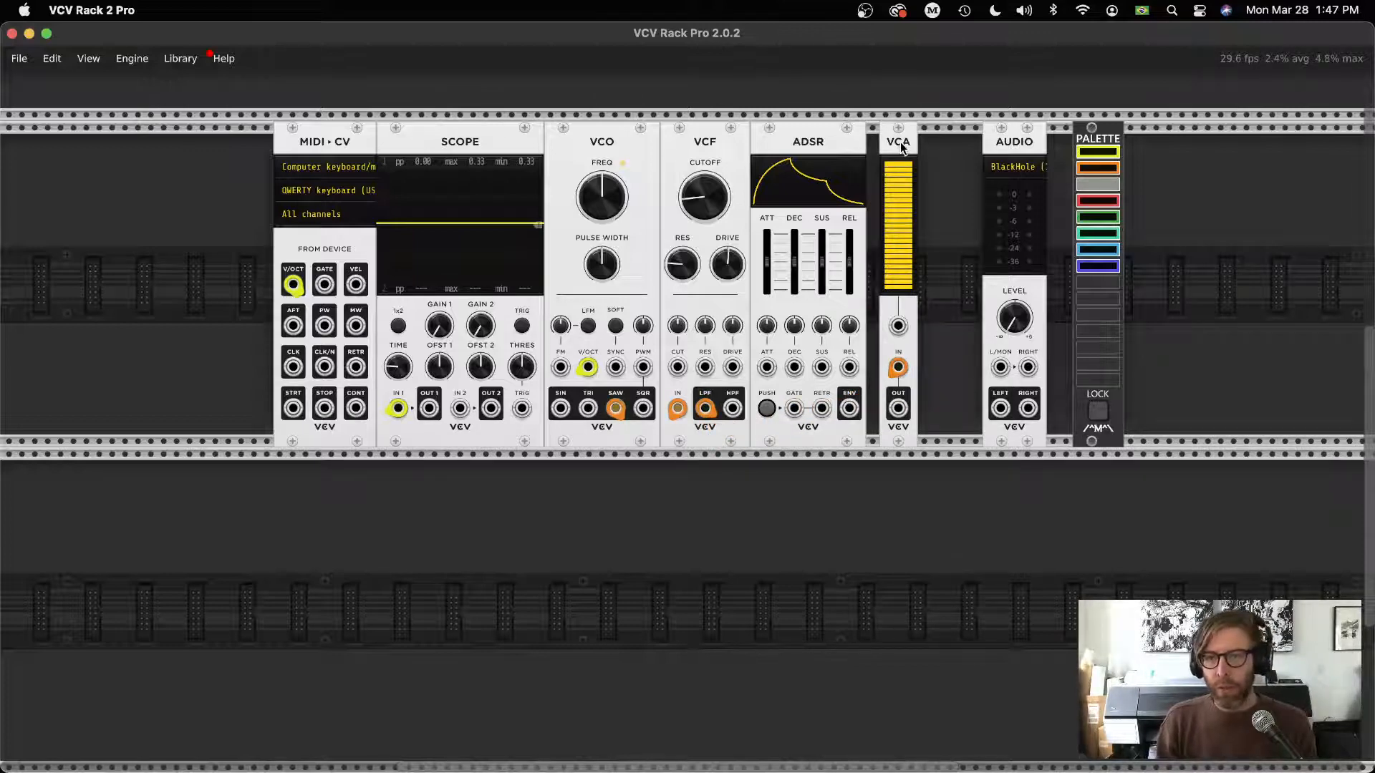
left_click_drag(898, 141, 912, 141)
left_click_drag(817, 141, 842, 141)
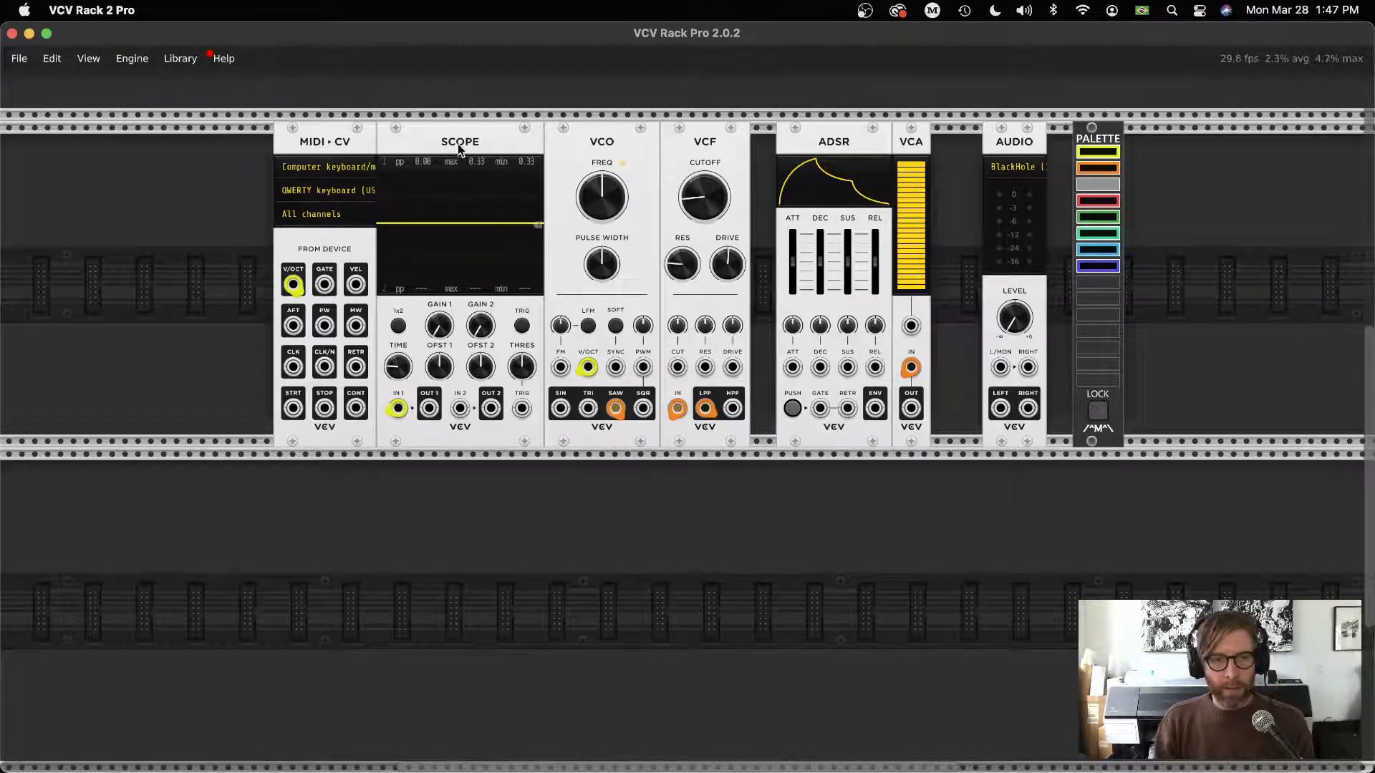
left_click_drag(398, 409, 429, 484)
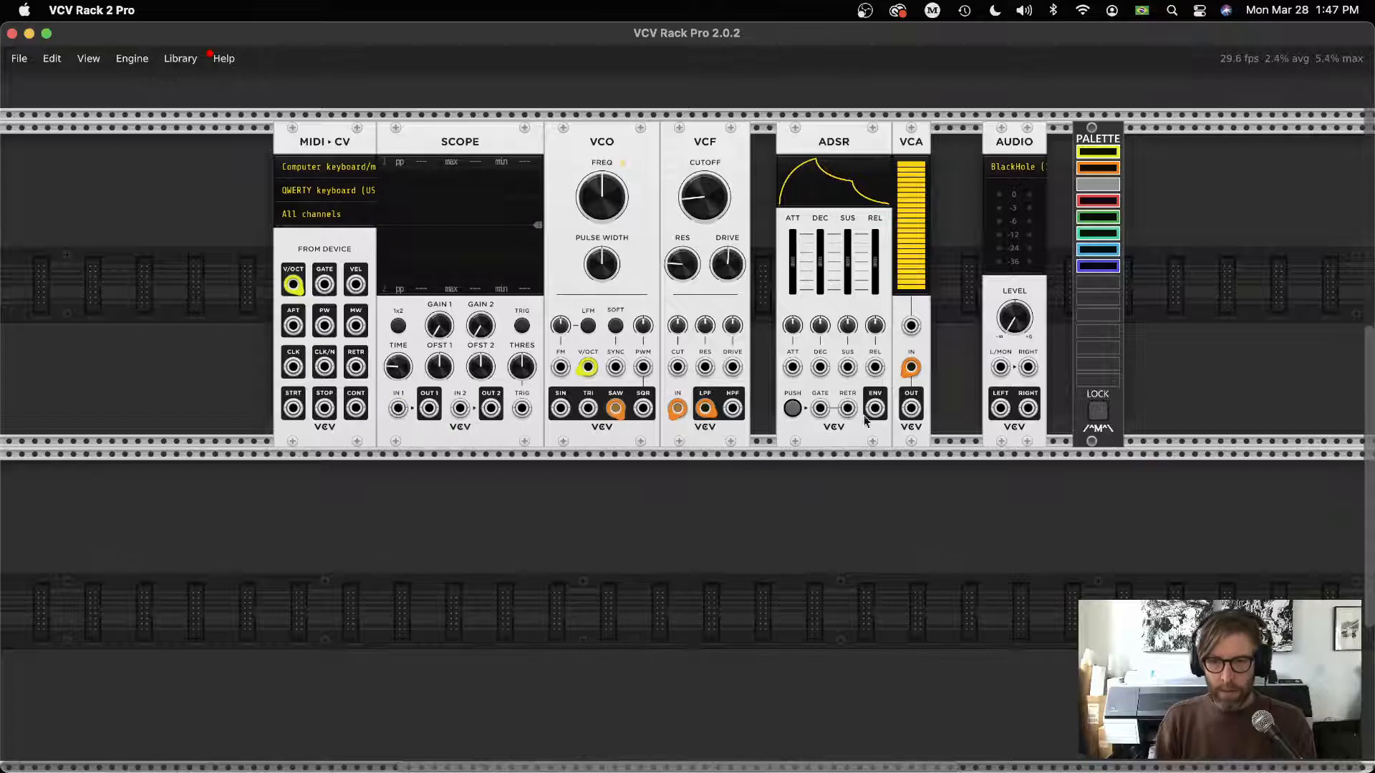
- Feed the ADSR ENV output to SCOPE IN 1, trigger it, then lengthen decay and set sustain near 43%
left_click_drag(876, 410, 773, 432)
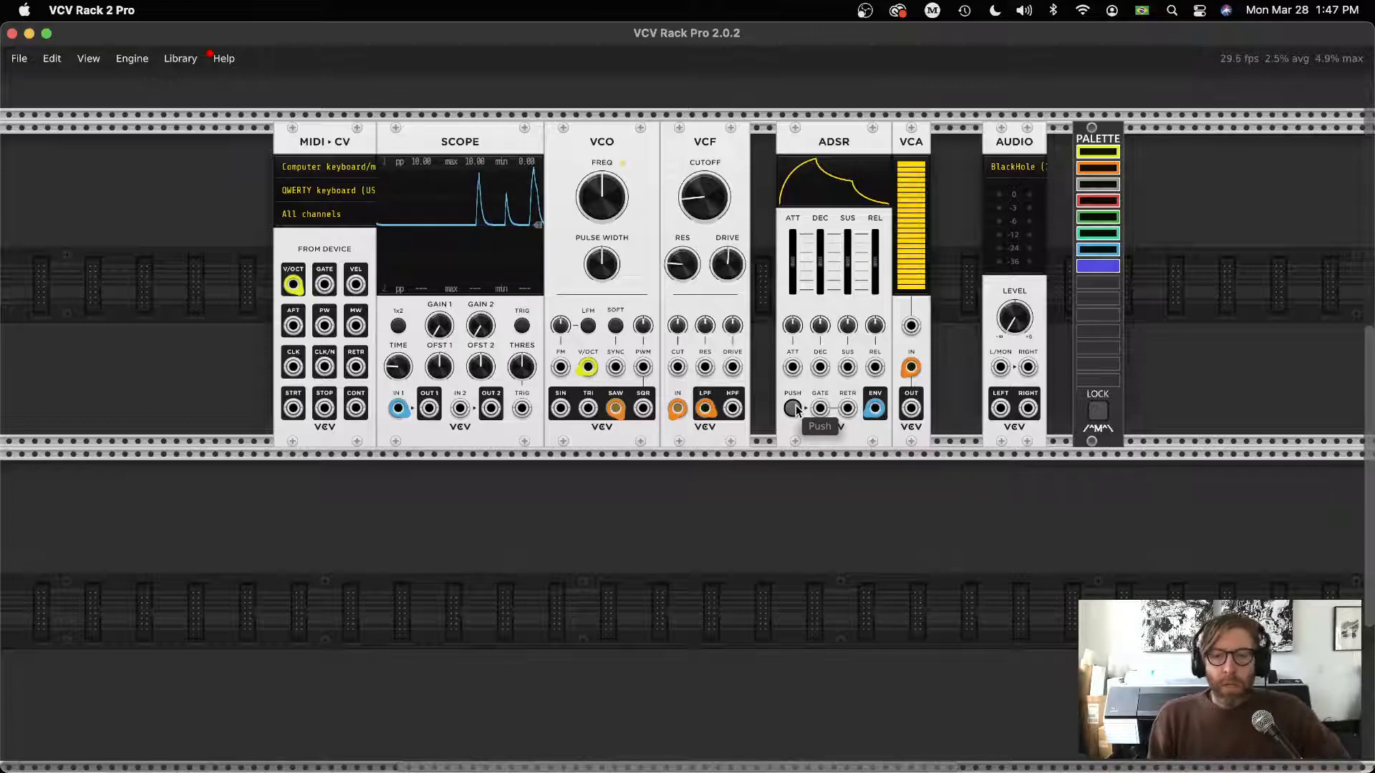
left_click(793, 409)
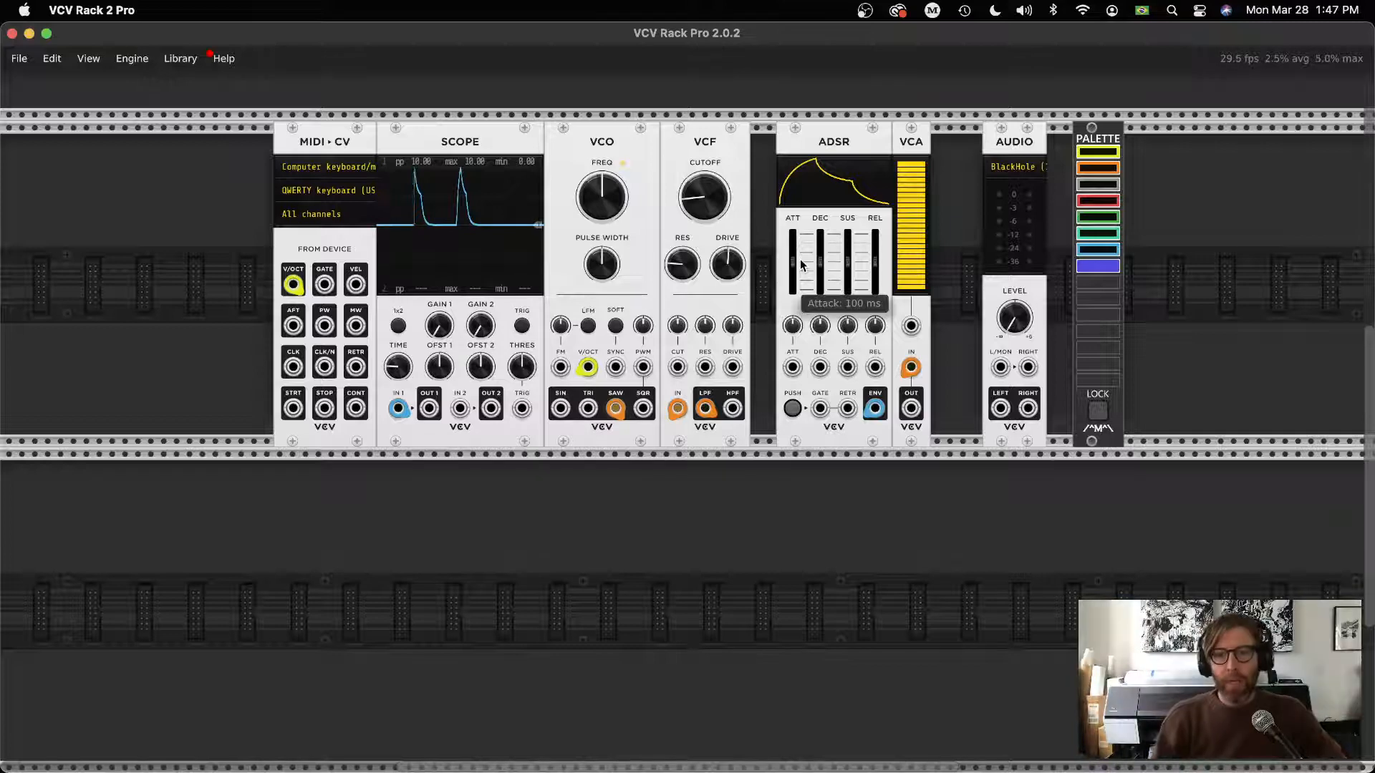
mouse_move(819, 261)
left_click_drag(820, 266, 820, 239)
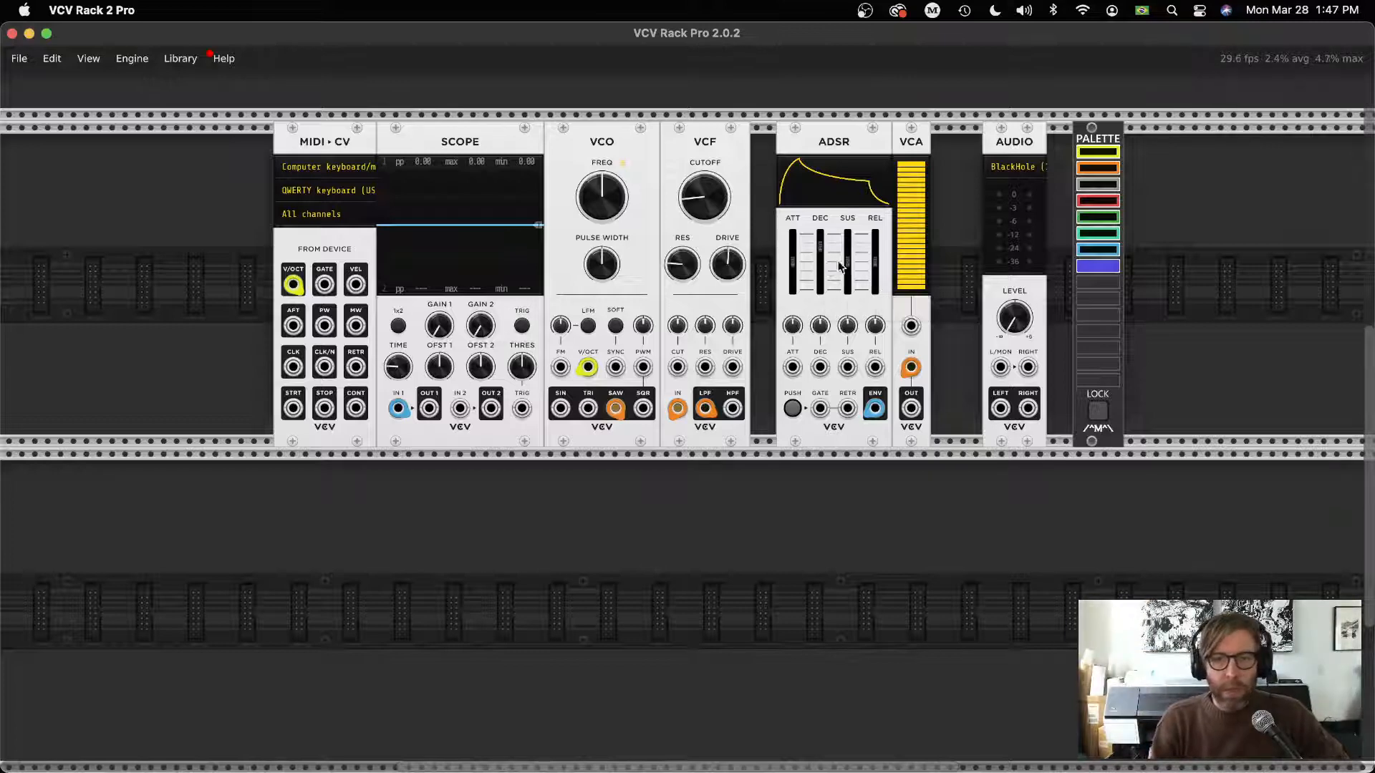
left_click_drag(848, 264, 848, 231)
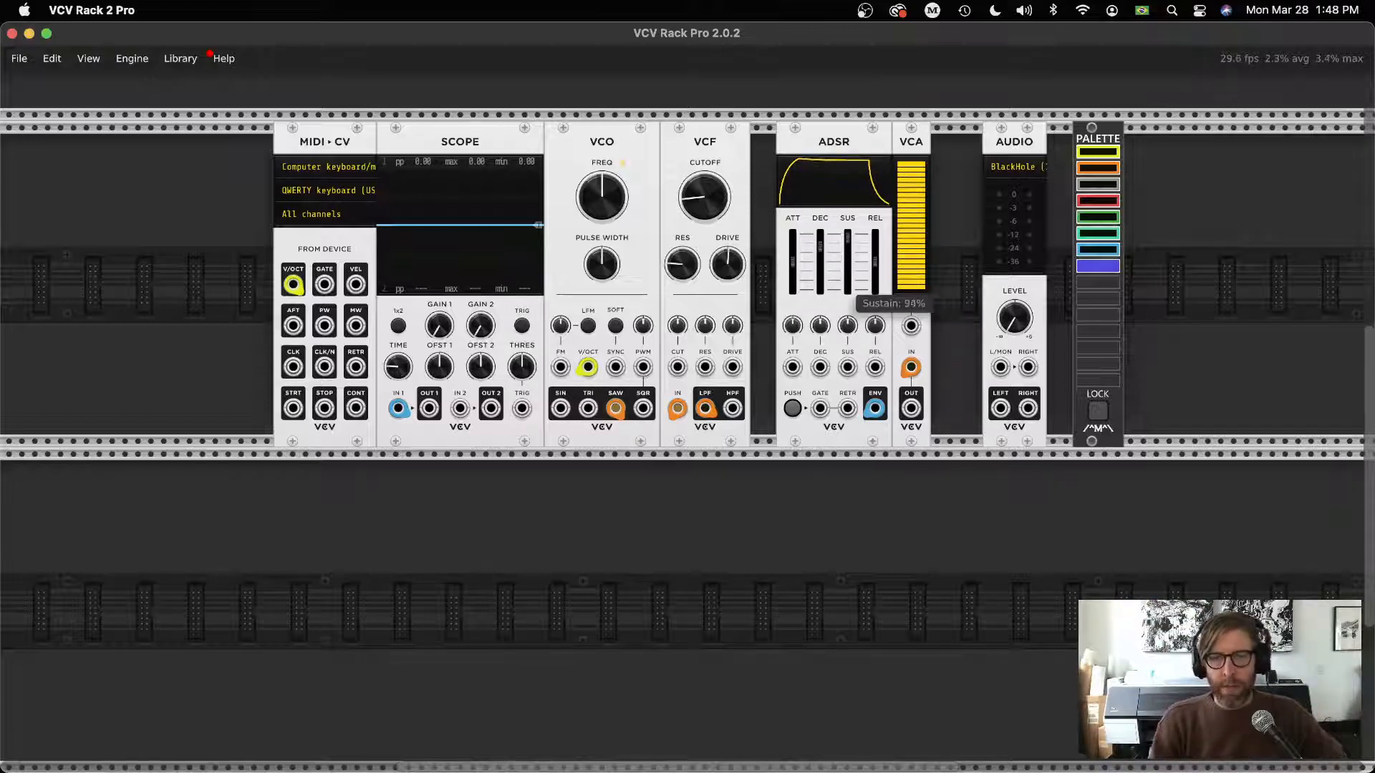
left_click_drag(851, 242, 850, 275)
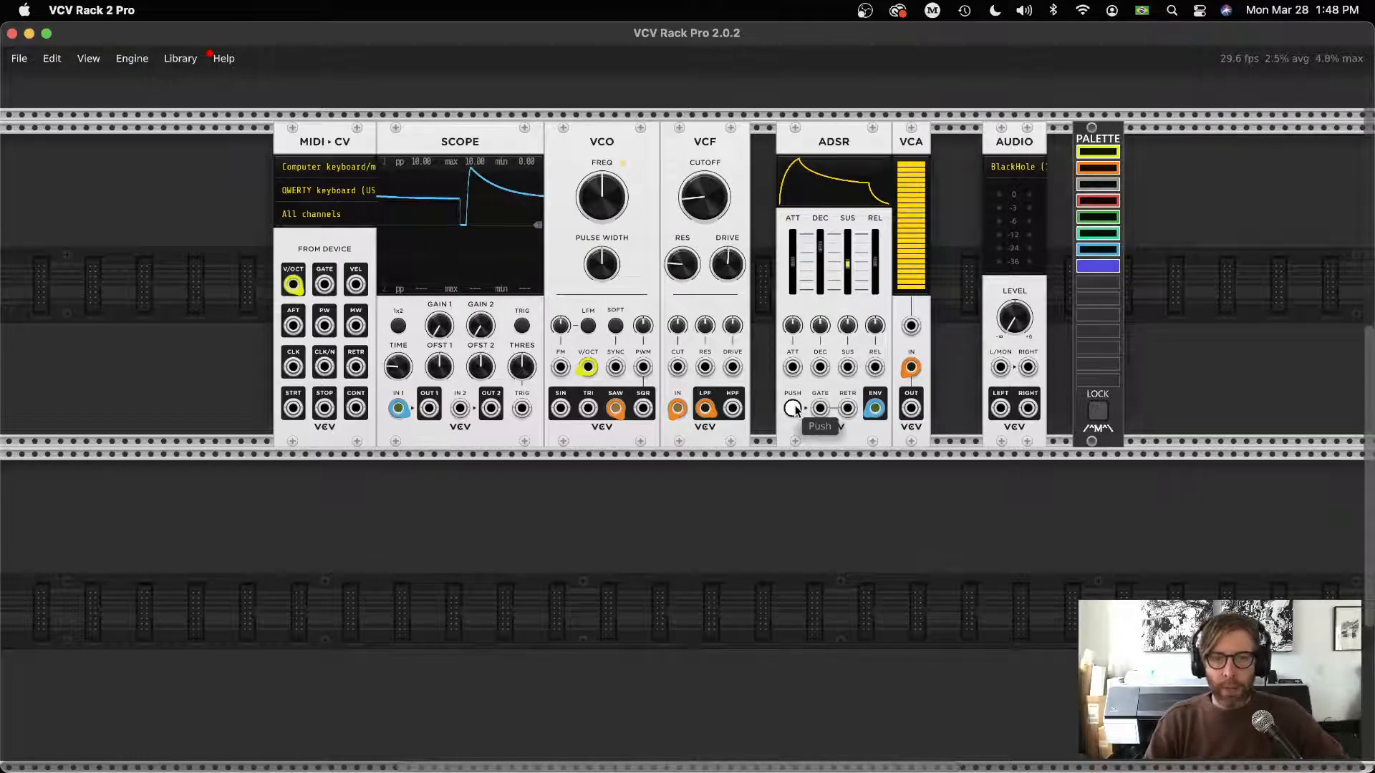
mouse_move(875, 264)
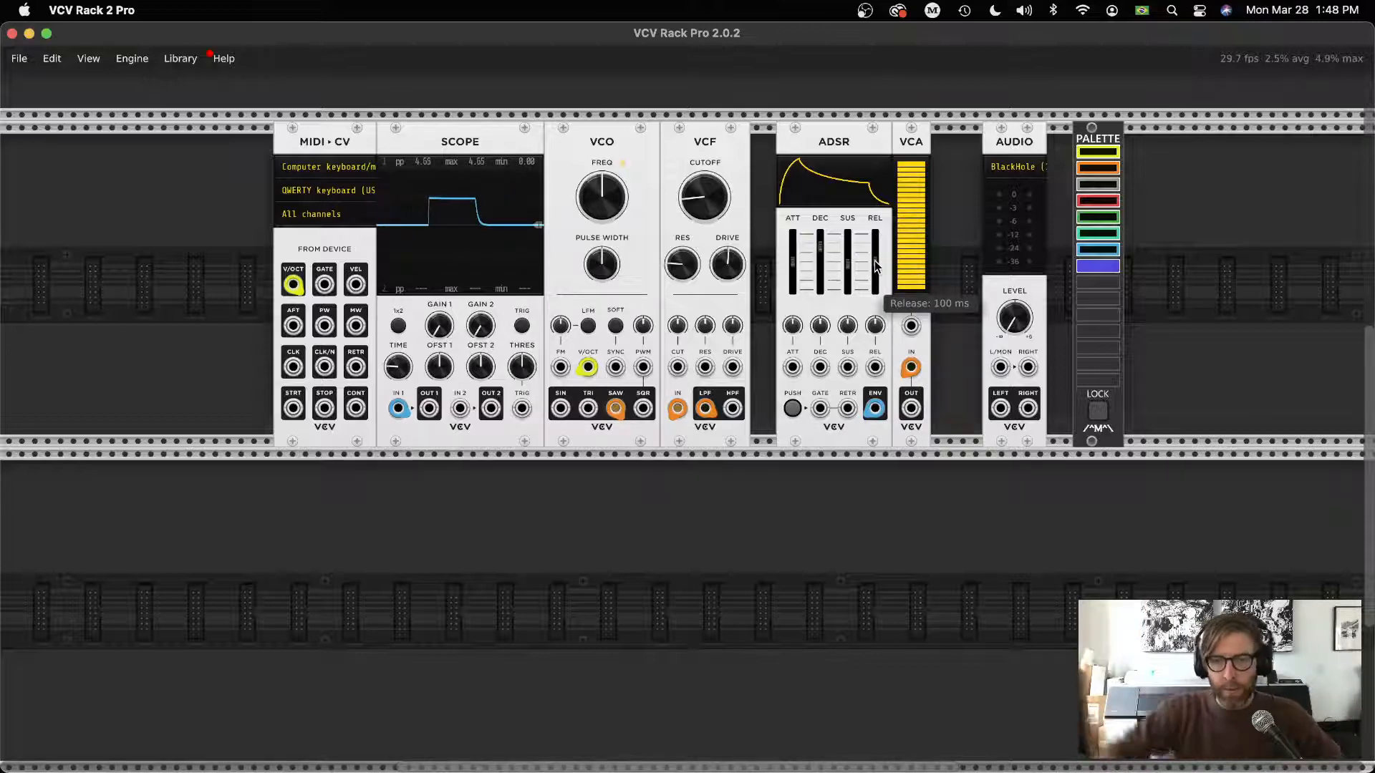
- Shorten the attack, set release to about 159 ms, and fire the envelope to check its shape on the scope
left_click_drag(794, 267, 795, 291)
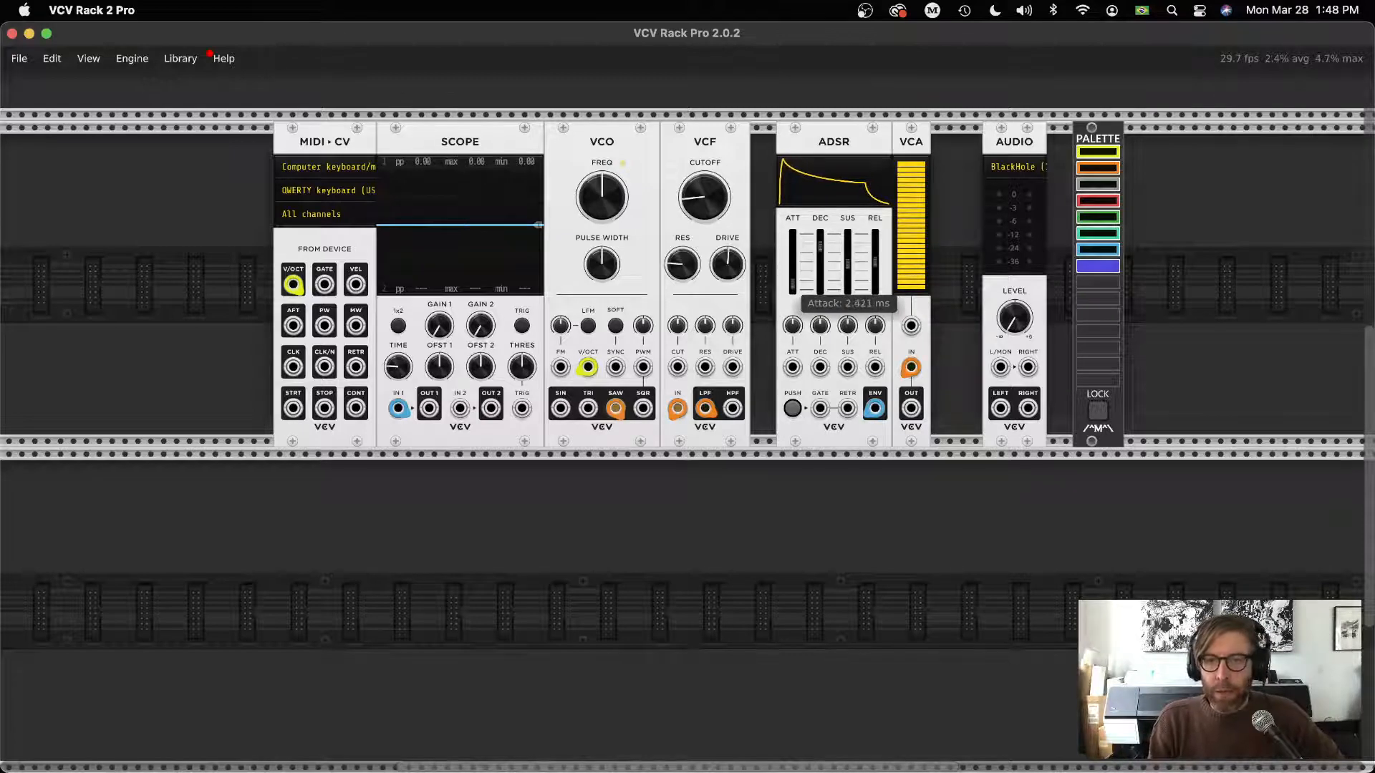
left_click_drag(876, 261, 848, 288)
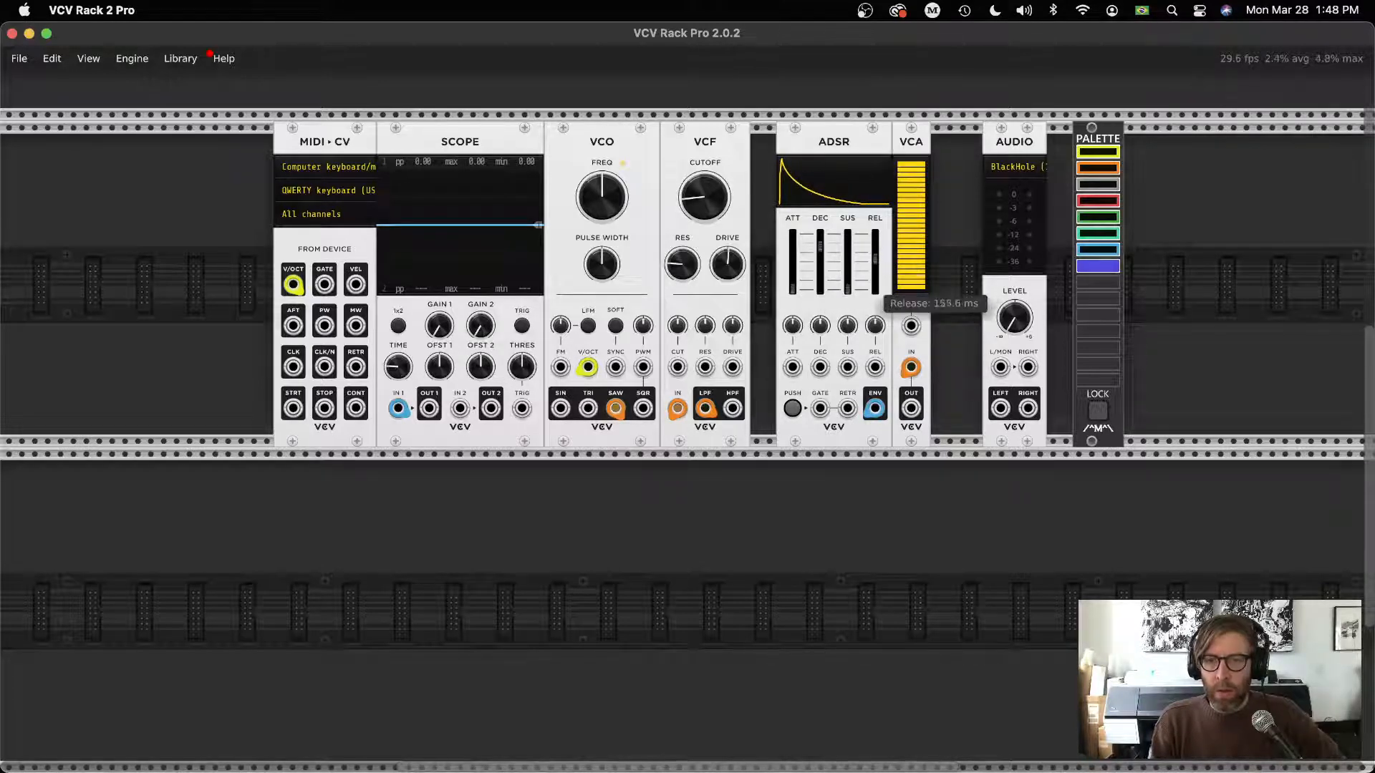
left_click_drag(877, 260, 877, 254)
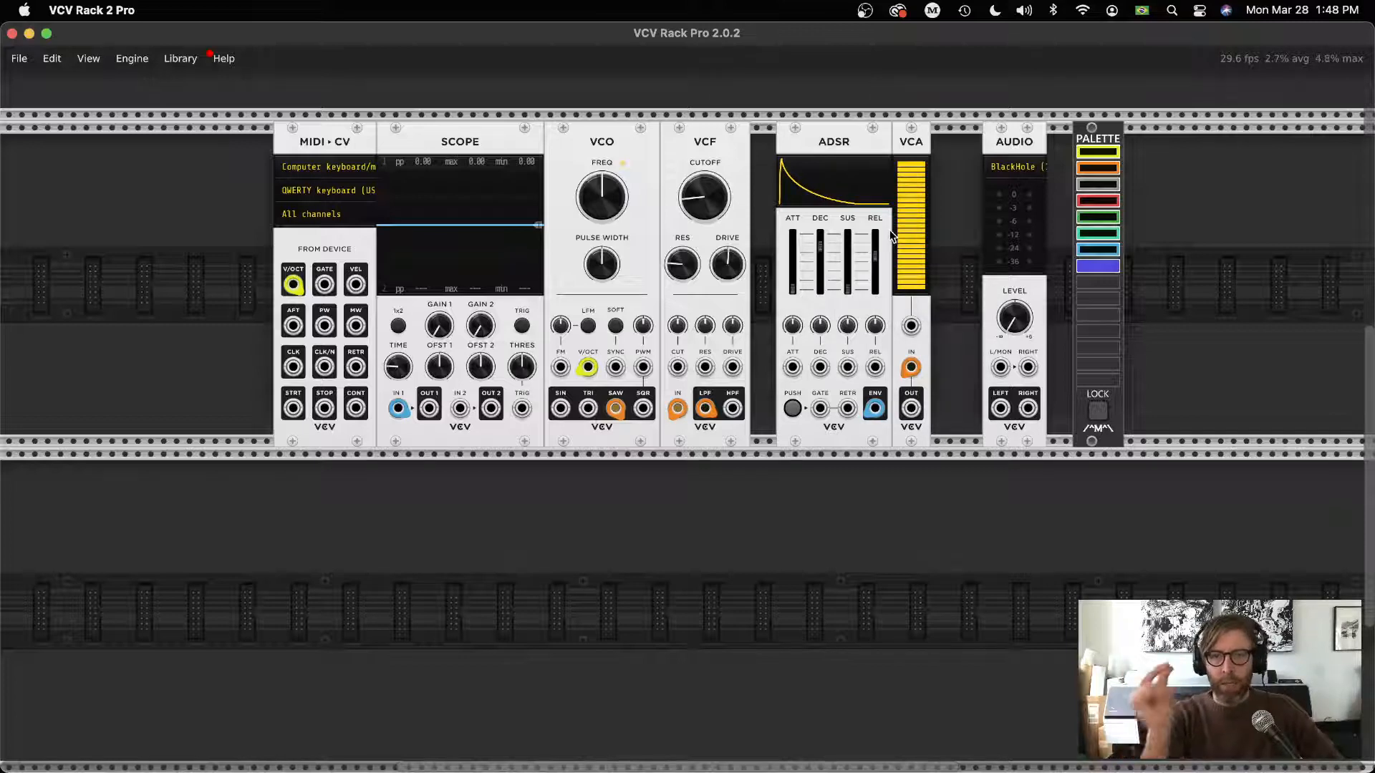
left_click_drag(398, 409, 877, 410)
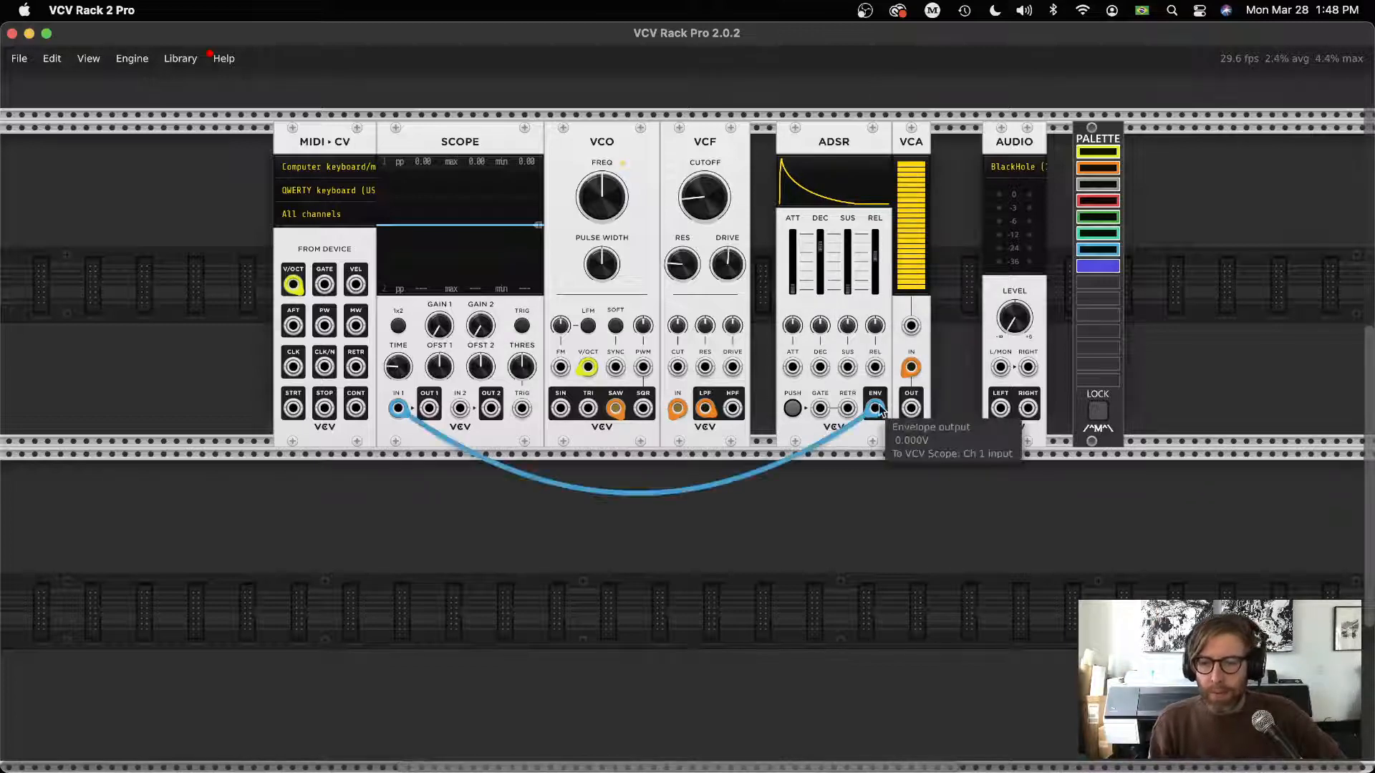
left_click(793, 409)
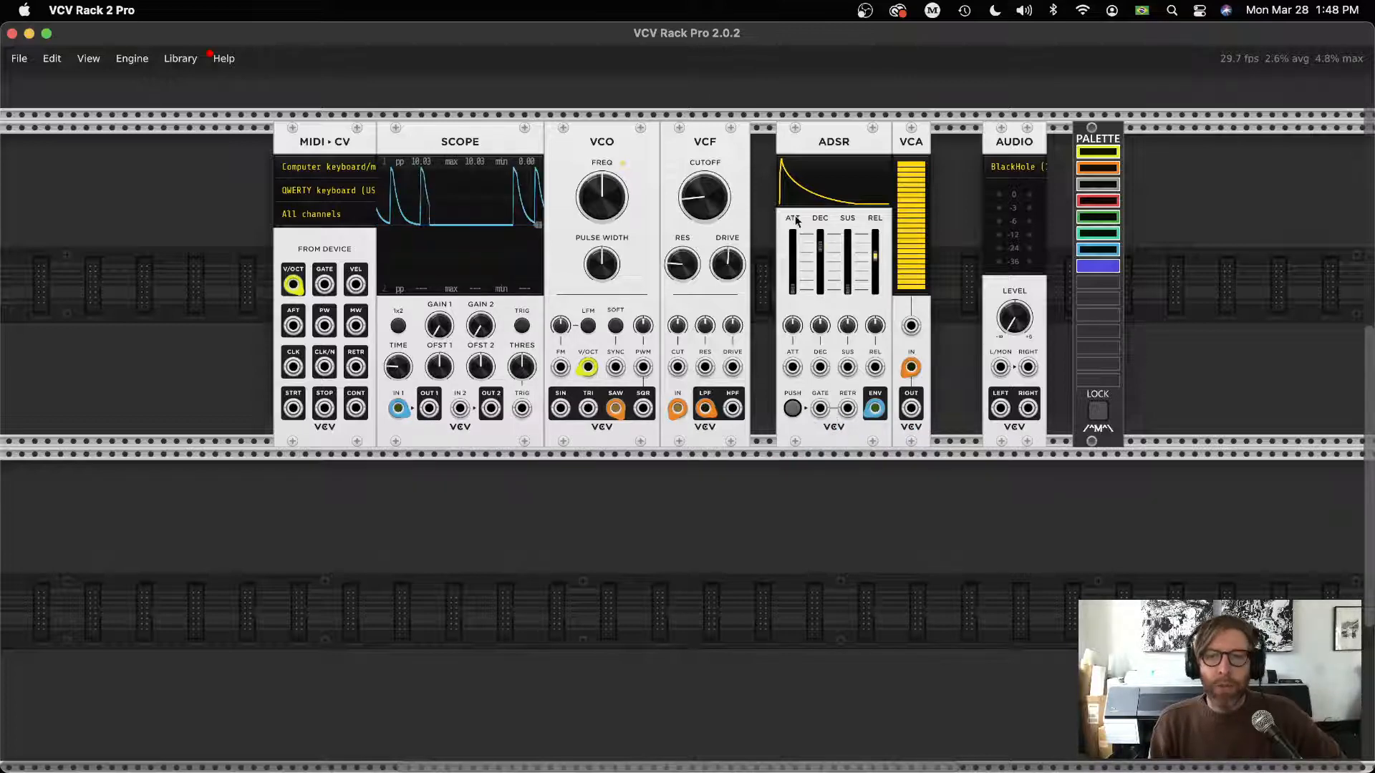
mouse_move(912, 226)
left_click_drag(909, 170, 909, 170)
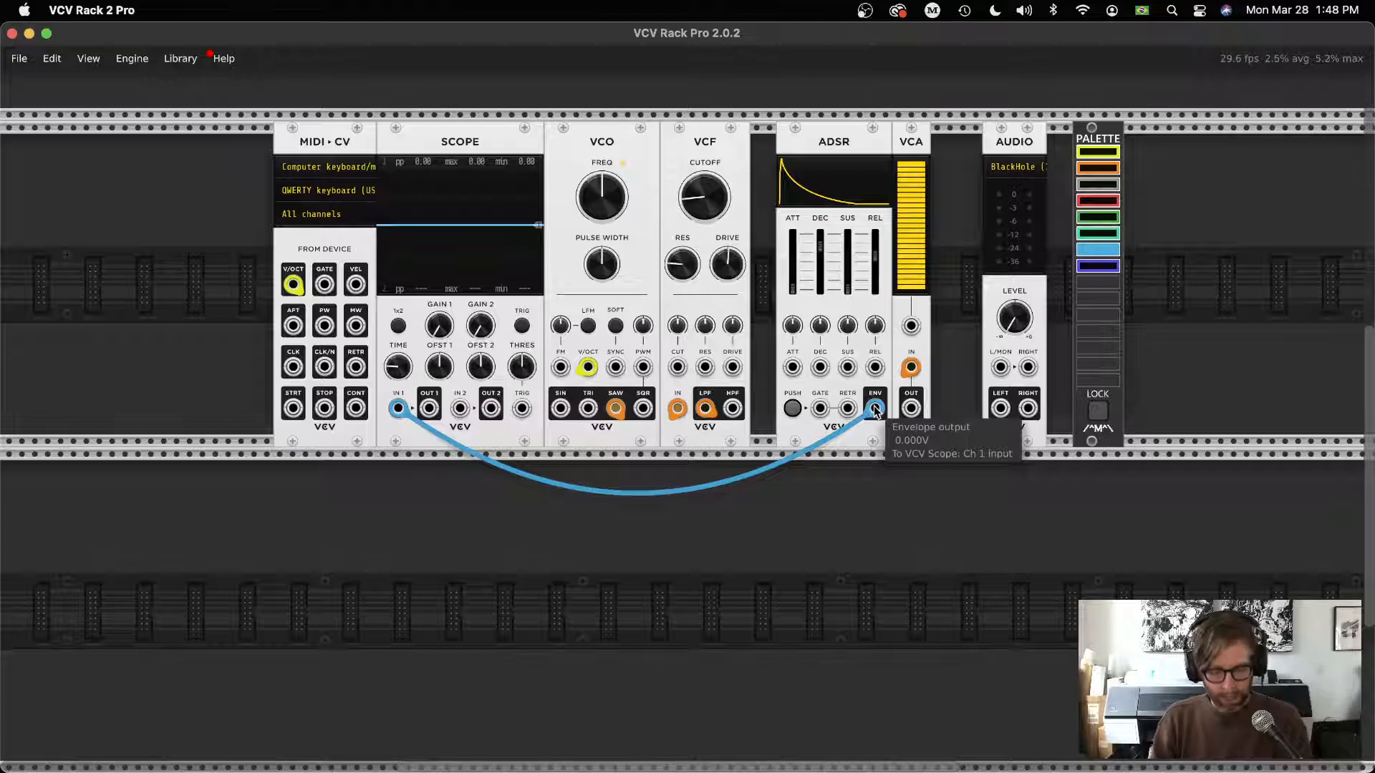
- Route ADSR ENV to the VCA CV, VCA output to the audio interface, and VCF LPF into VCA IN
left_click_drag(874, 410, 911, 326)
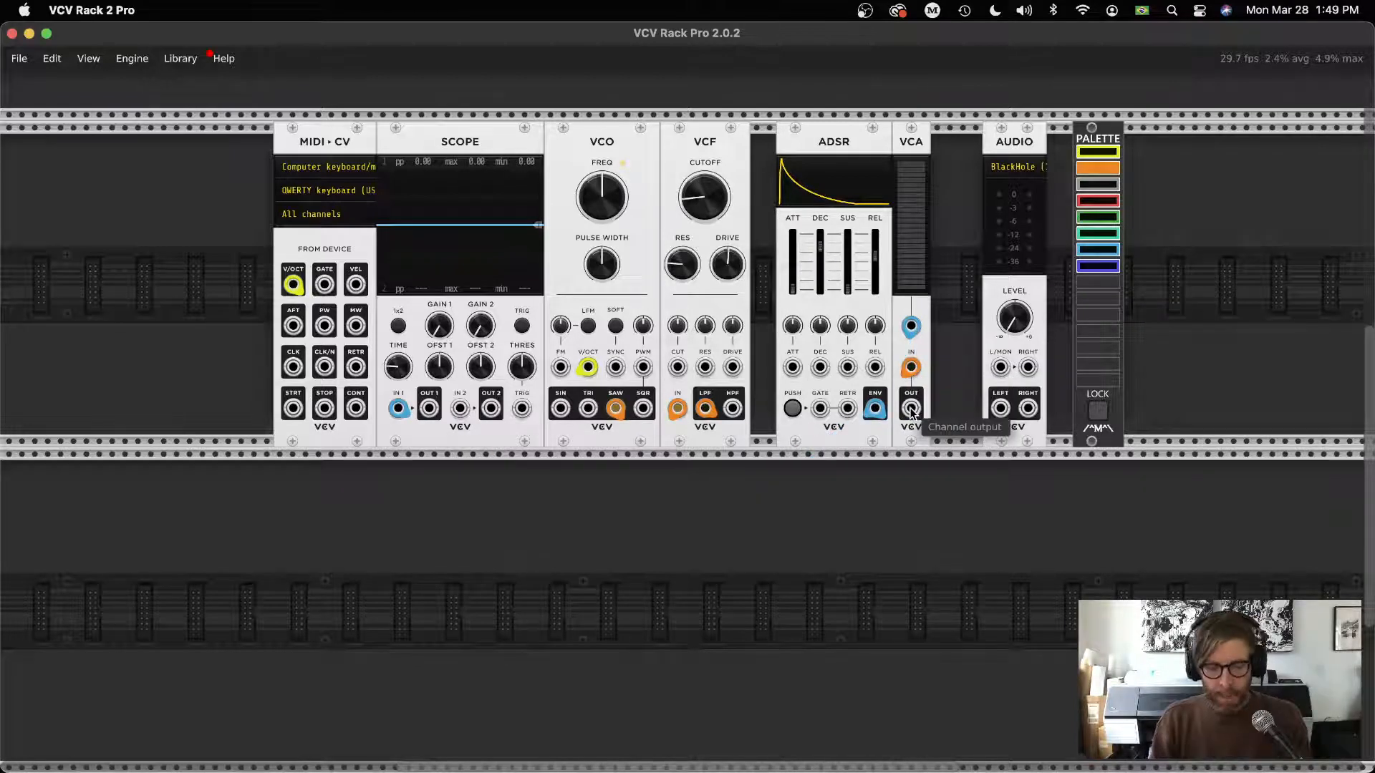
mouse_move(911, 410)
left_mouse_down()
mouse_move(1027, 367)
mouse_move(1015, 325)
left_mouse_up()
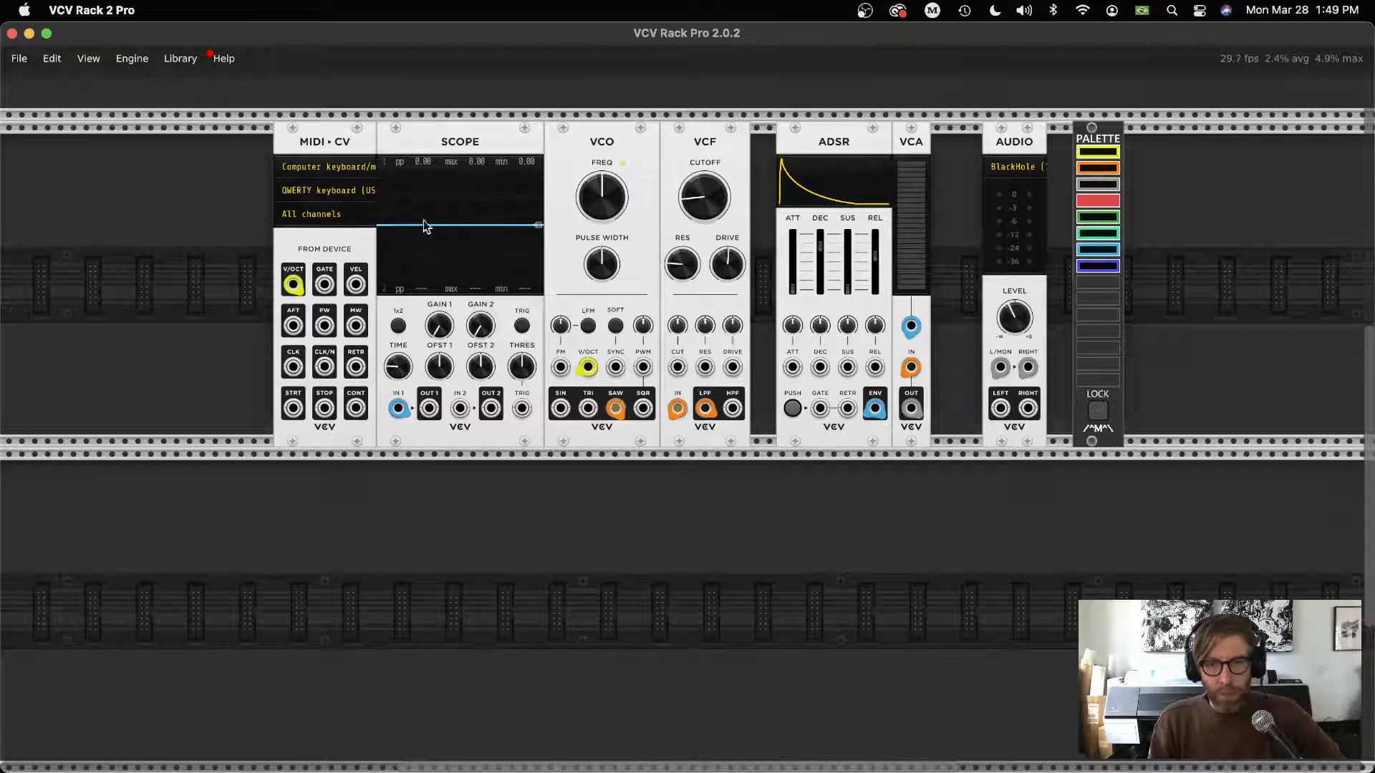
left_click(791, 409)
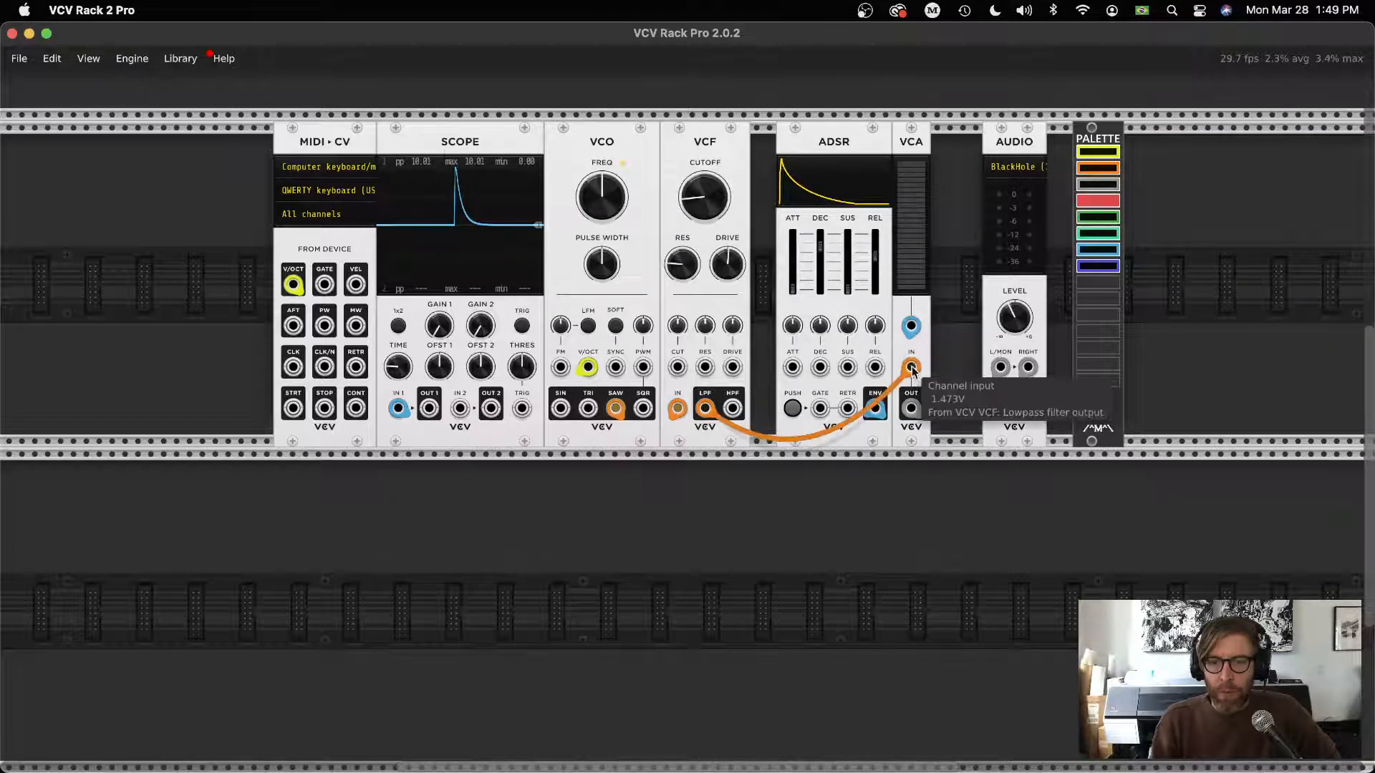
left_click_drag(912, 366, 704, 189)
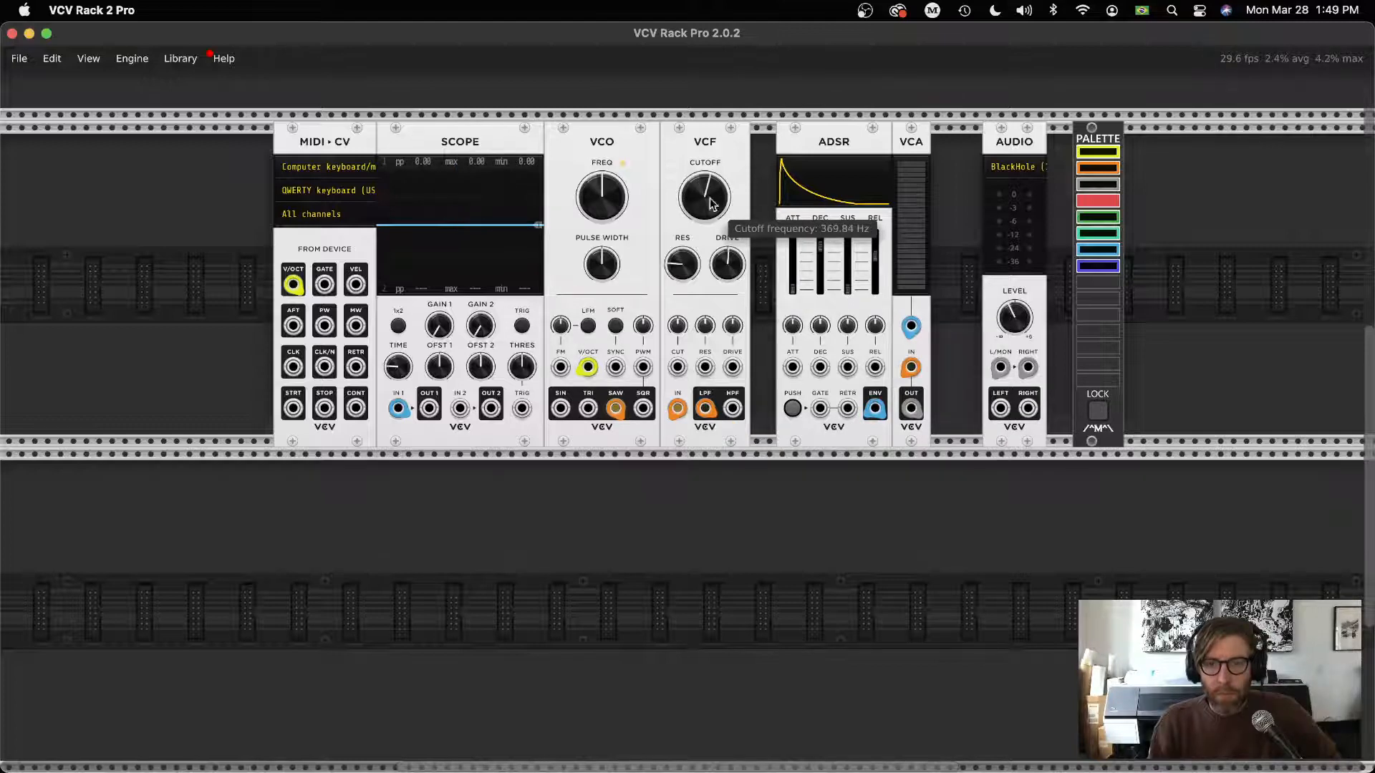
- Fire the ADSR PUSH button repeatedly to audition the enveloped, filtered sound
left_click(793, 411)
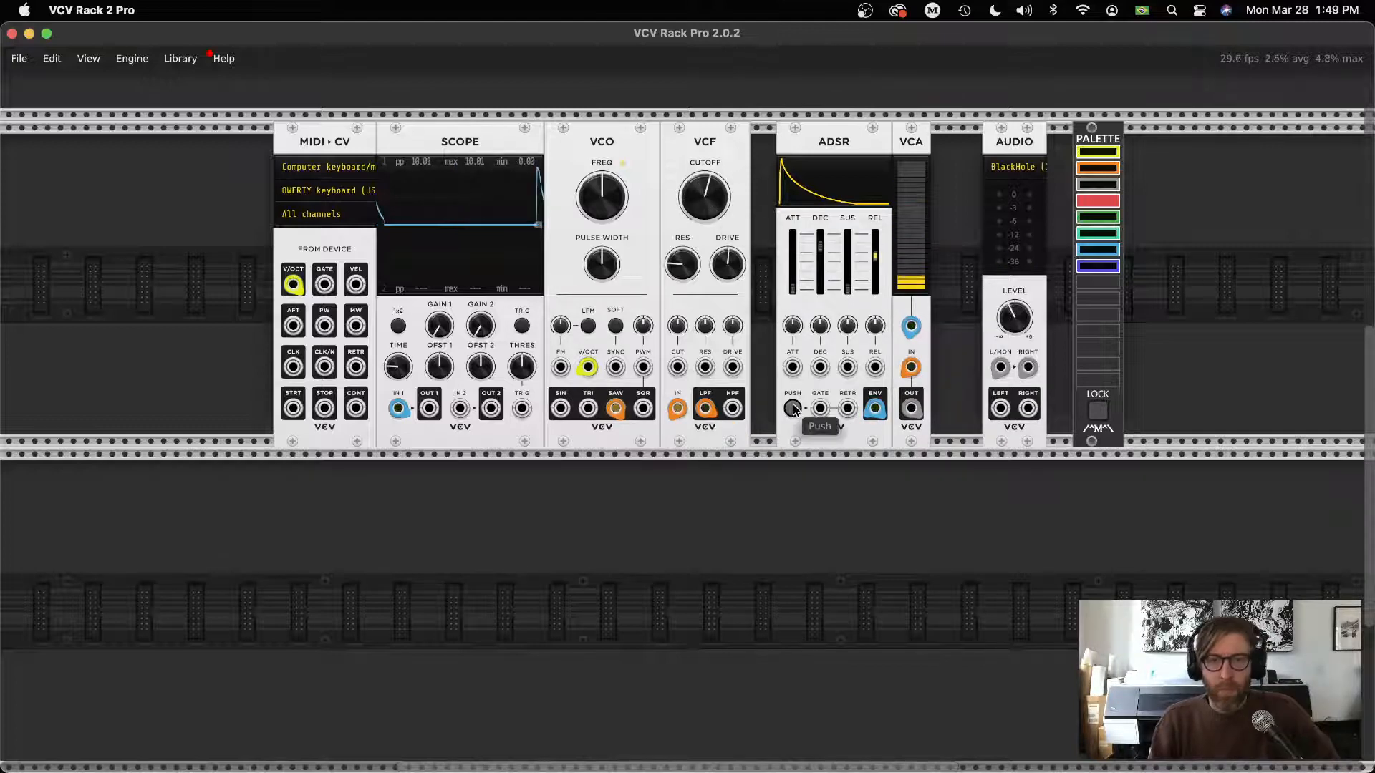
left_click(796, 408)
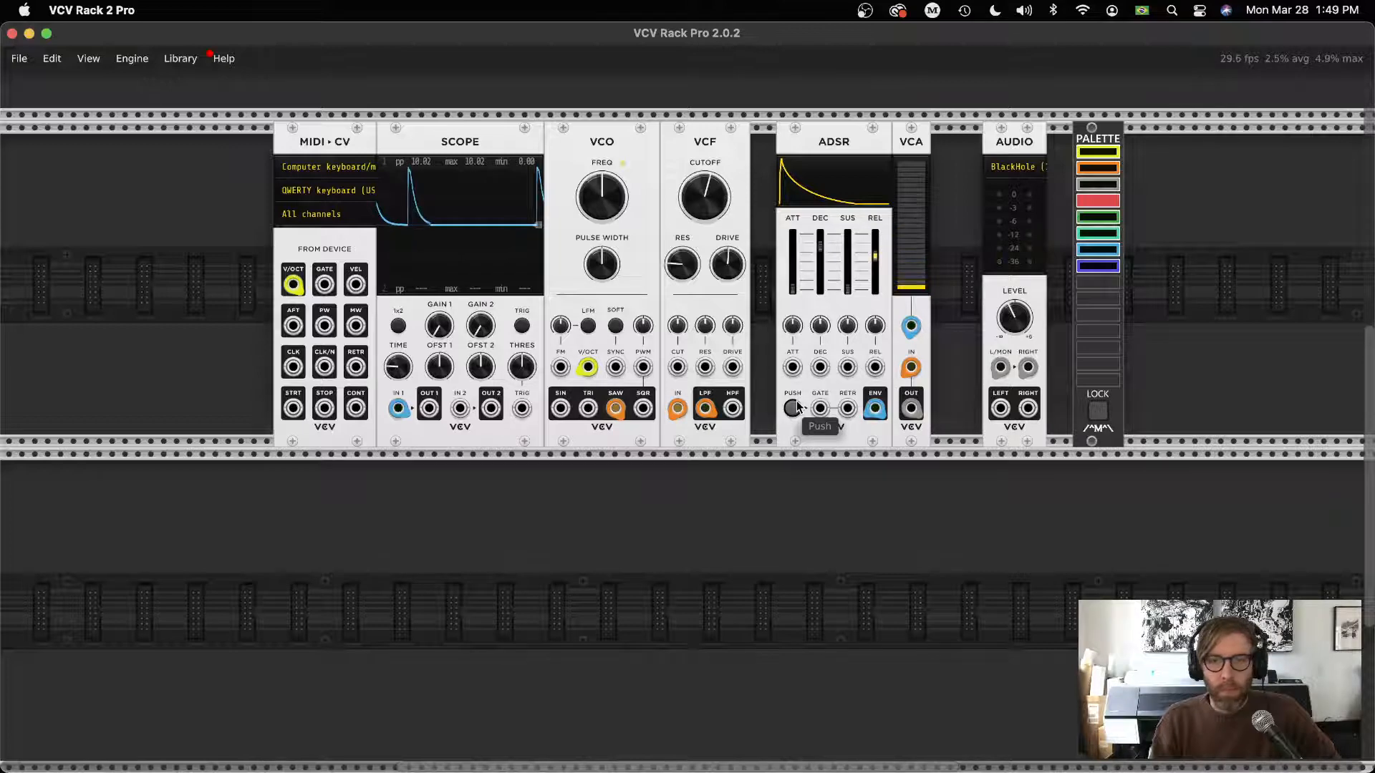
left_click(798, 408)
left_click(798, 408)
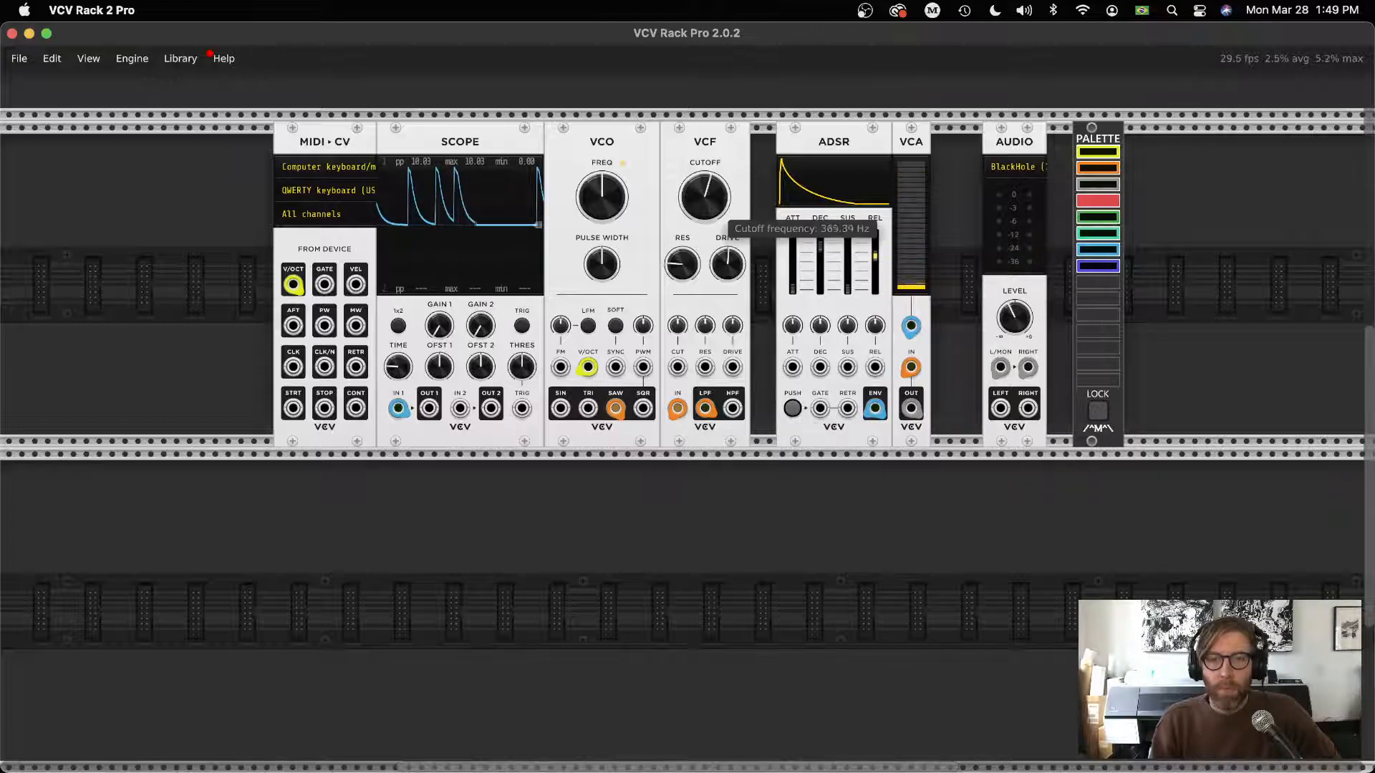
left_click(798, 408)
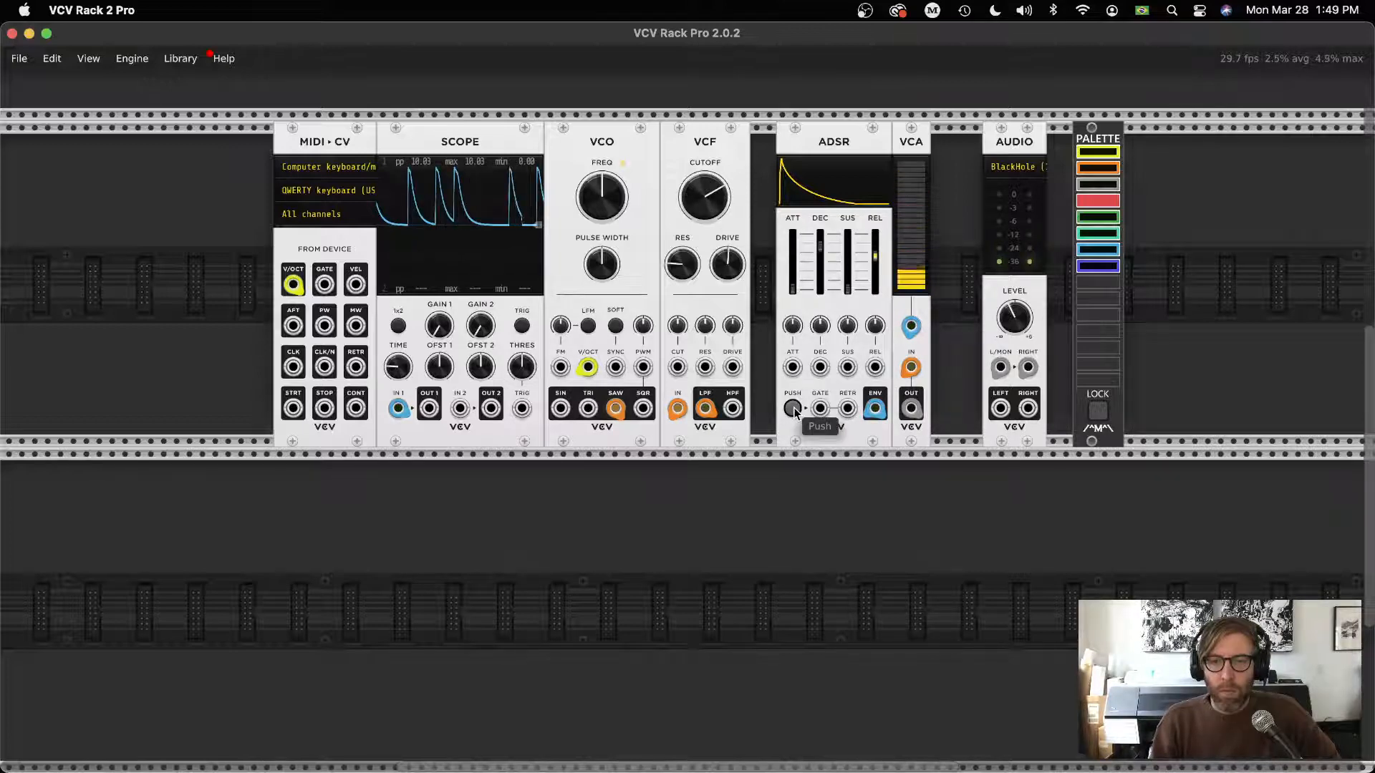
left_click(797, 408)
left_click(793, 411)
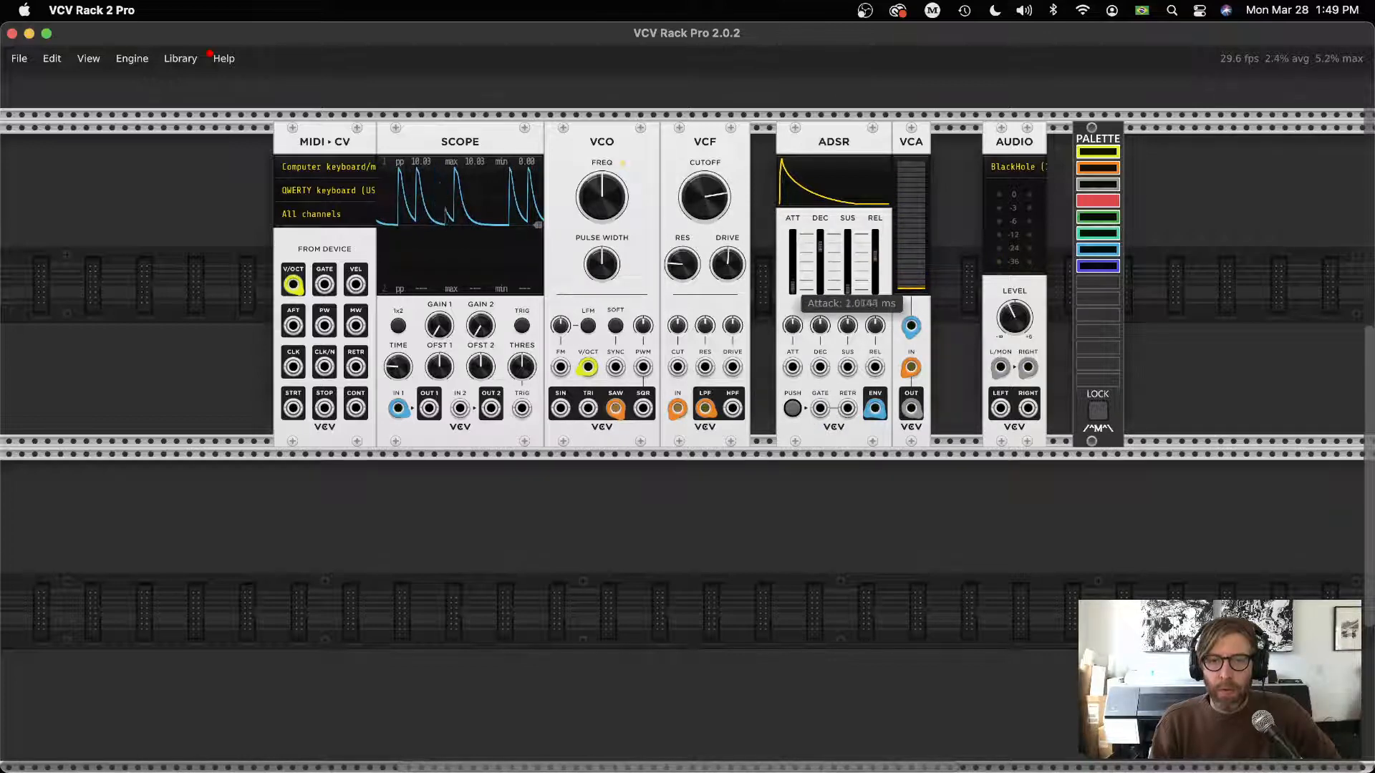
- Try a longer attack then return to a sharp onset, lower the sustain level, auditioning with PUSH
left_click_drag(793, 288, 793, 258)
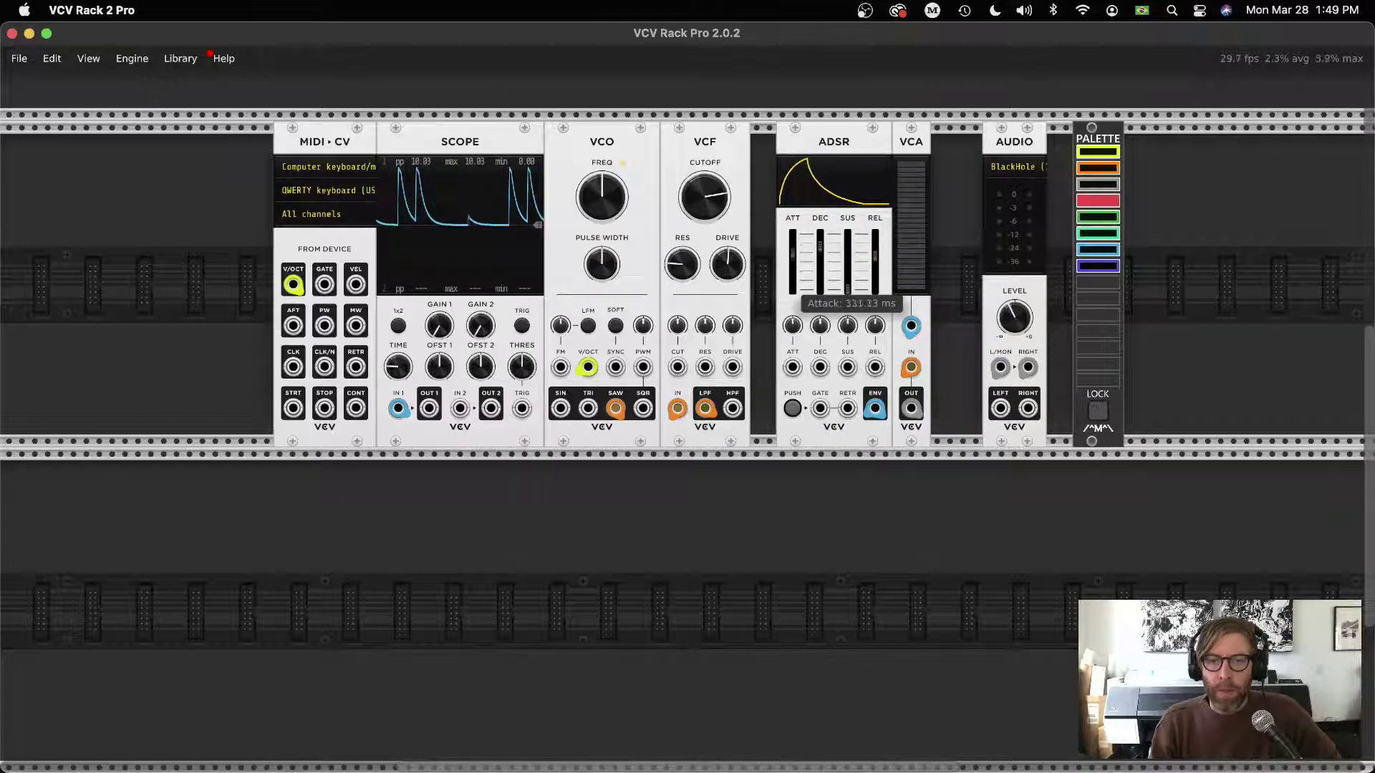
left_click(793, 410)
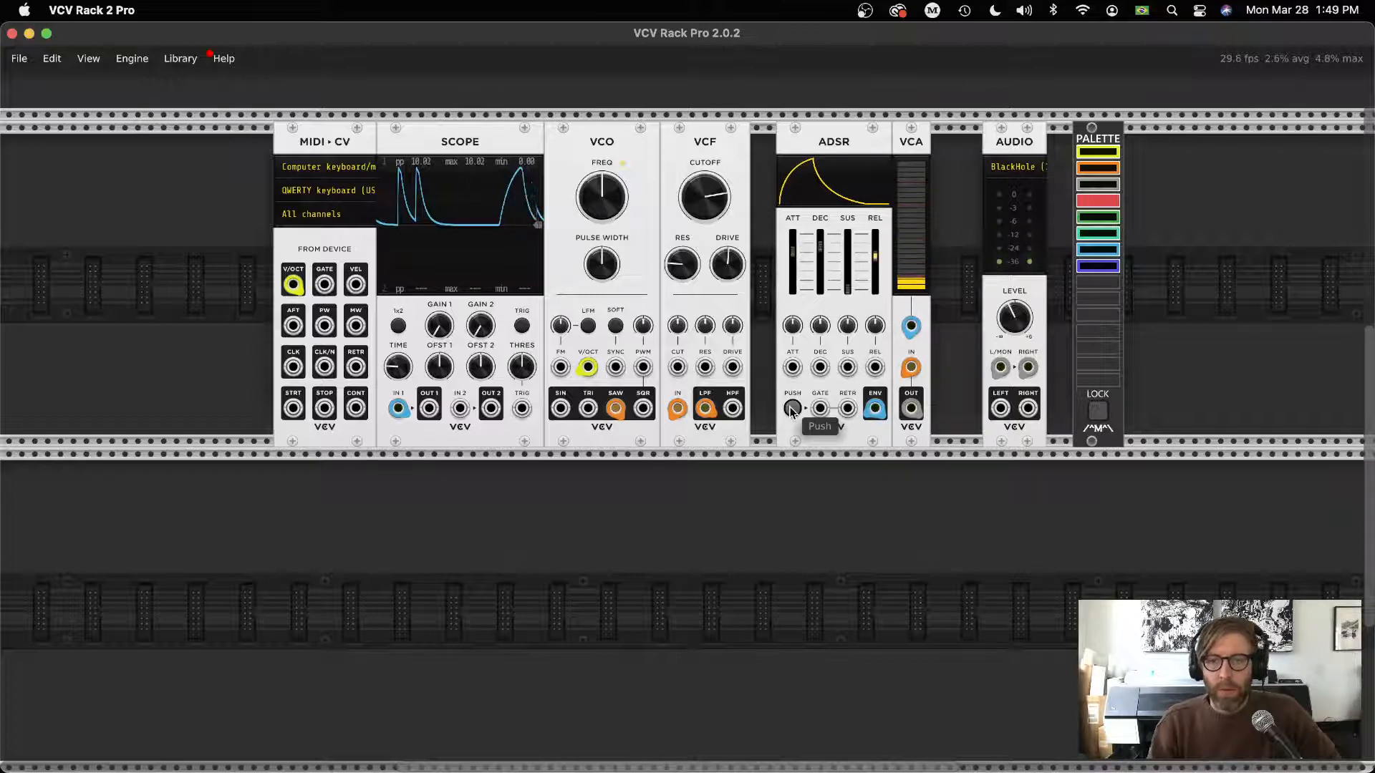
left_click(792, 411)
left_click_drag(794, 258, 794, 285)
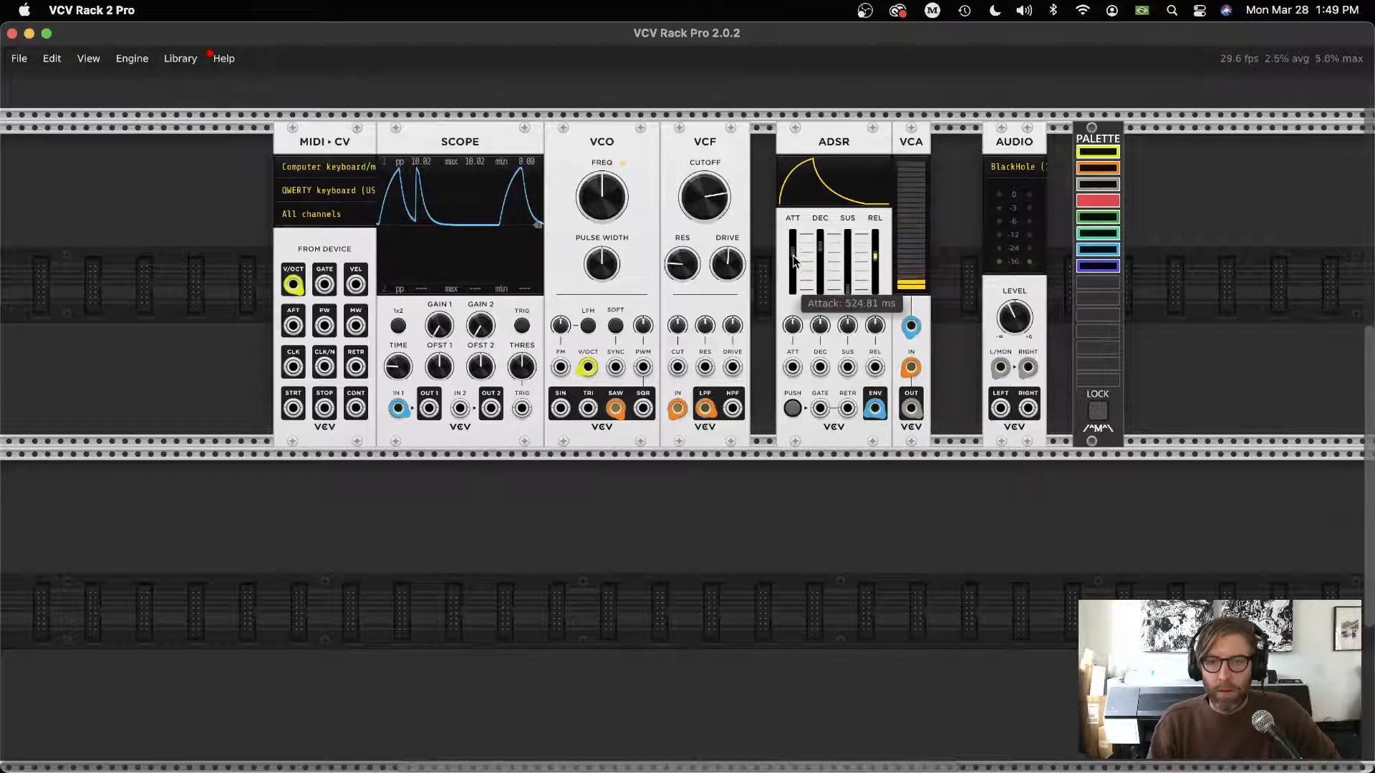
left_click(792, 410)
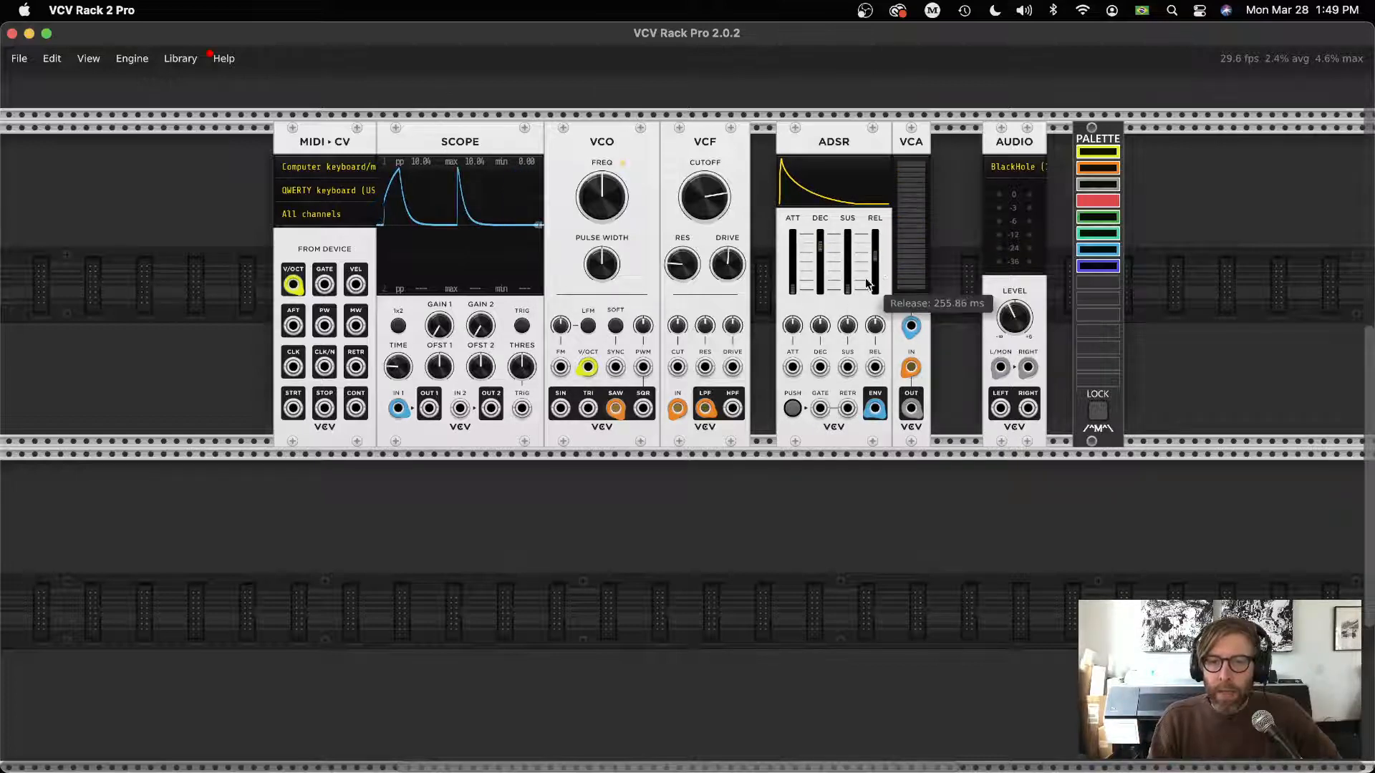
mouse_move(847, 257)
left_mouse_down()
mouse_move(847, 287)
mouse_move(849, 250)
mouse_move(819, 264)
left_mouse_up()
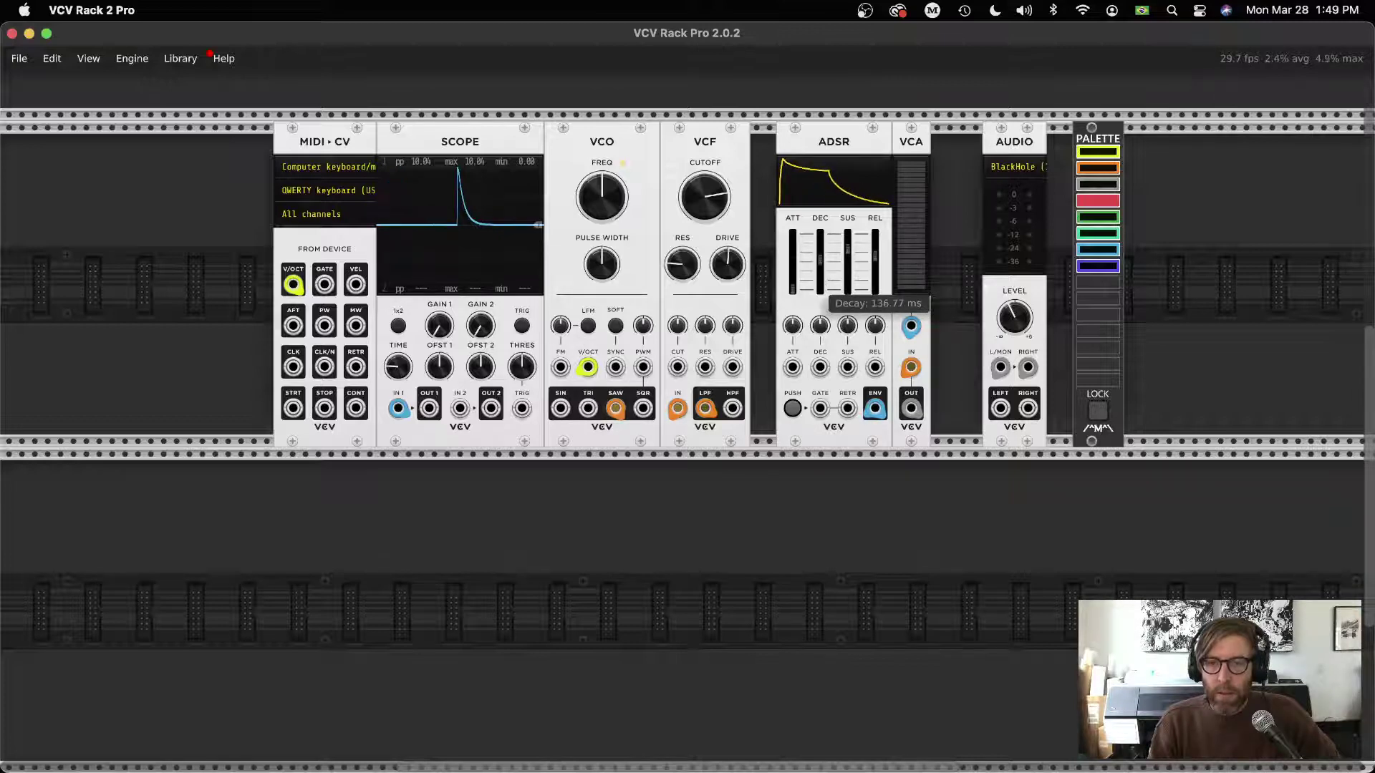
left_click(792, 411)
left_click(791, 411)
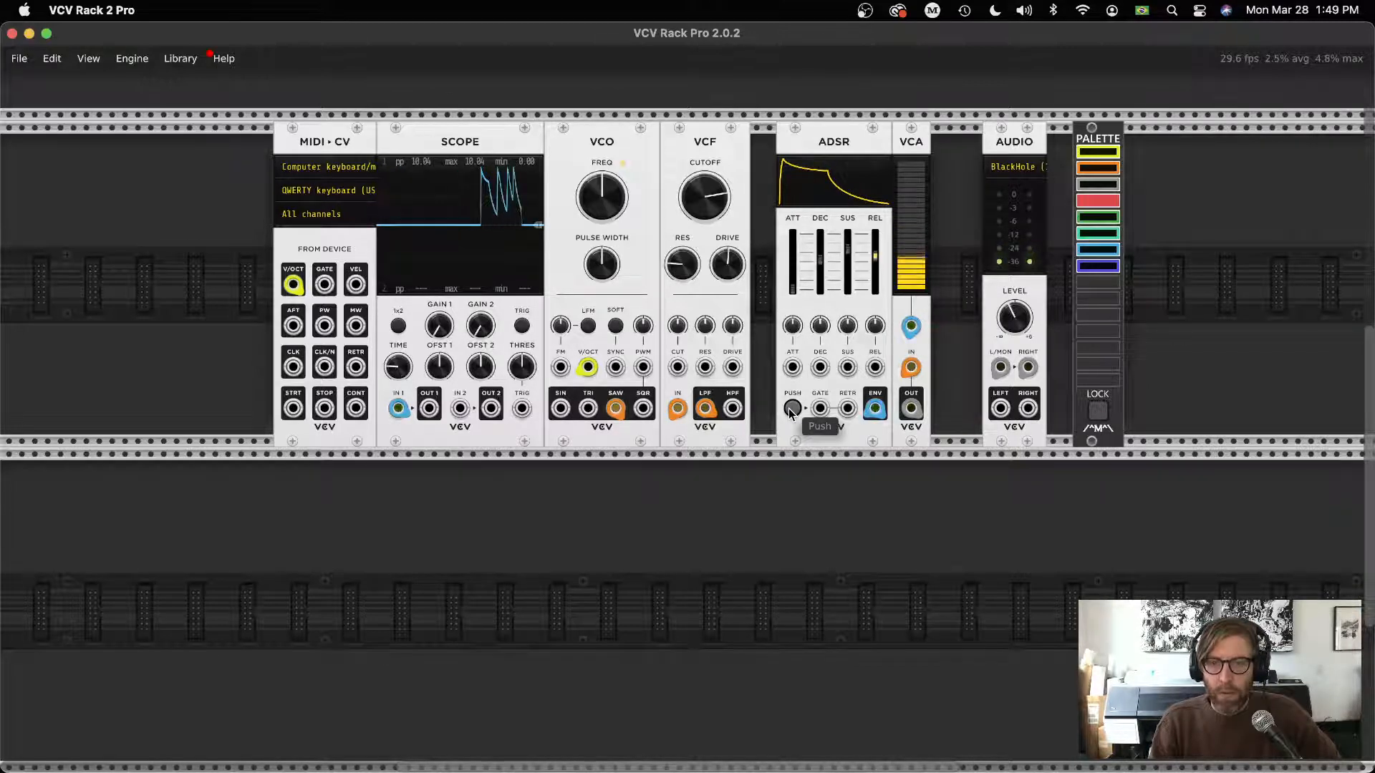
left_click(791, 410)
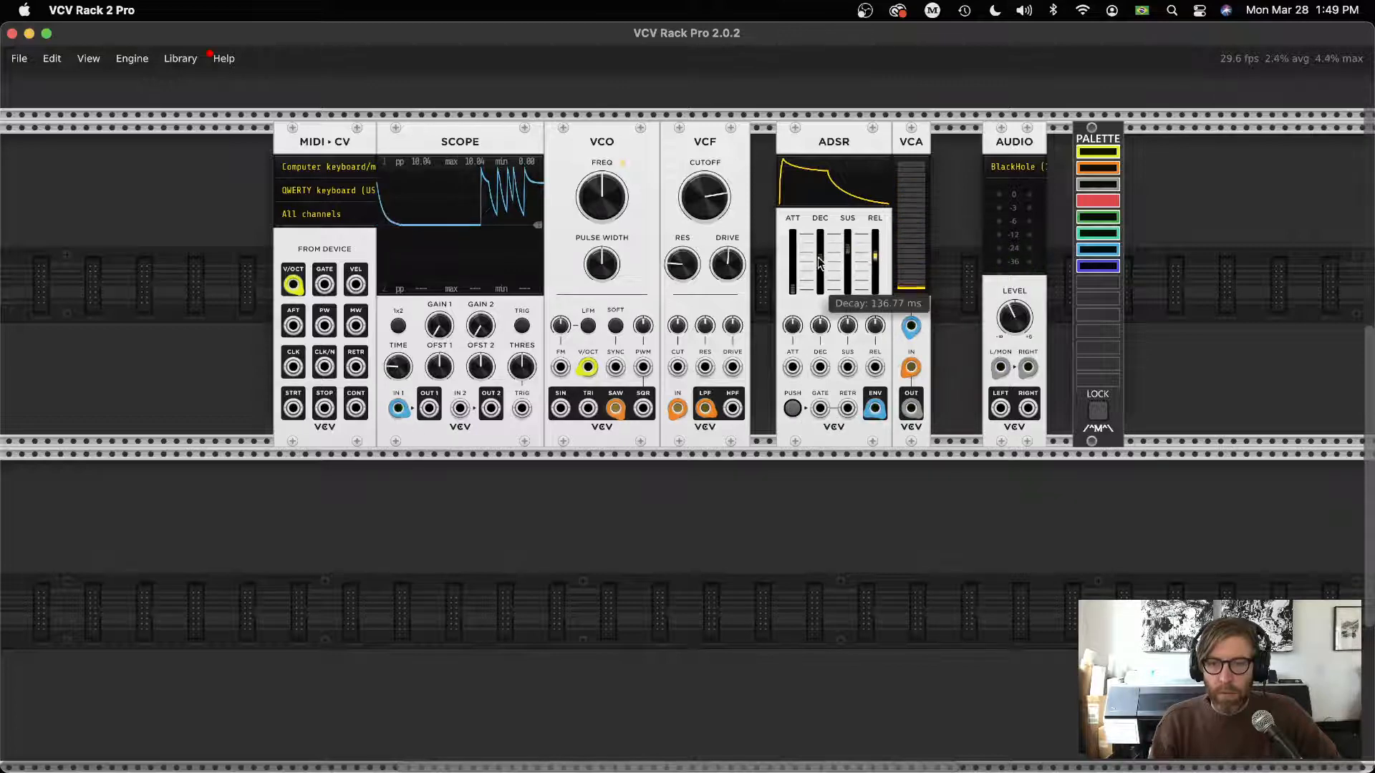
- Shorten the decay and lengthen the attack for a gradual ramp, firing the envelope to check
left_click_drag(819, 258, 820, 278)
mouse_move(793, 257)
left_click(792, 411)
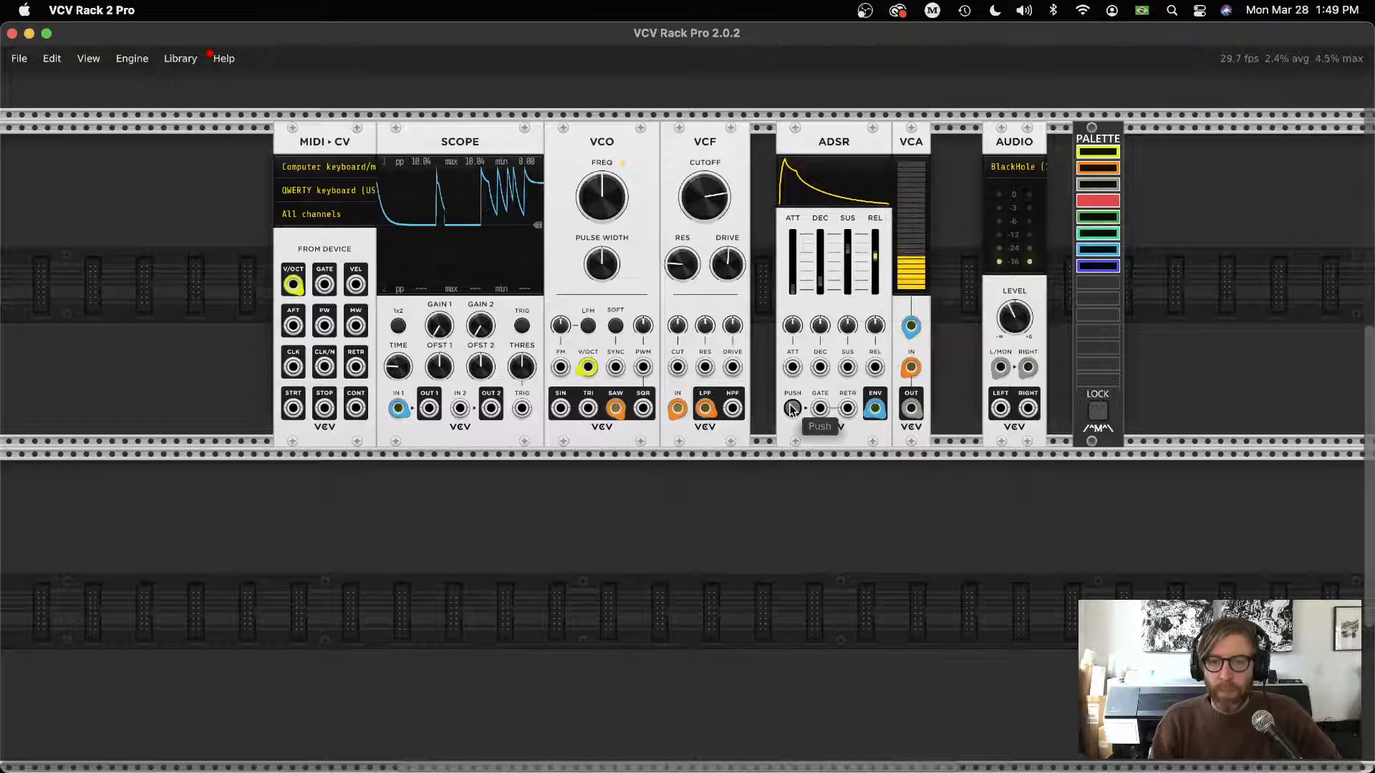
left_click_drag(794, 288, 795, 253)
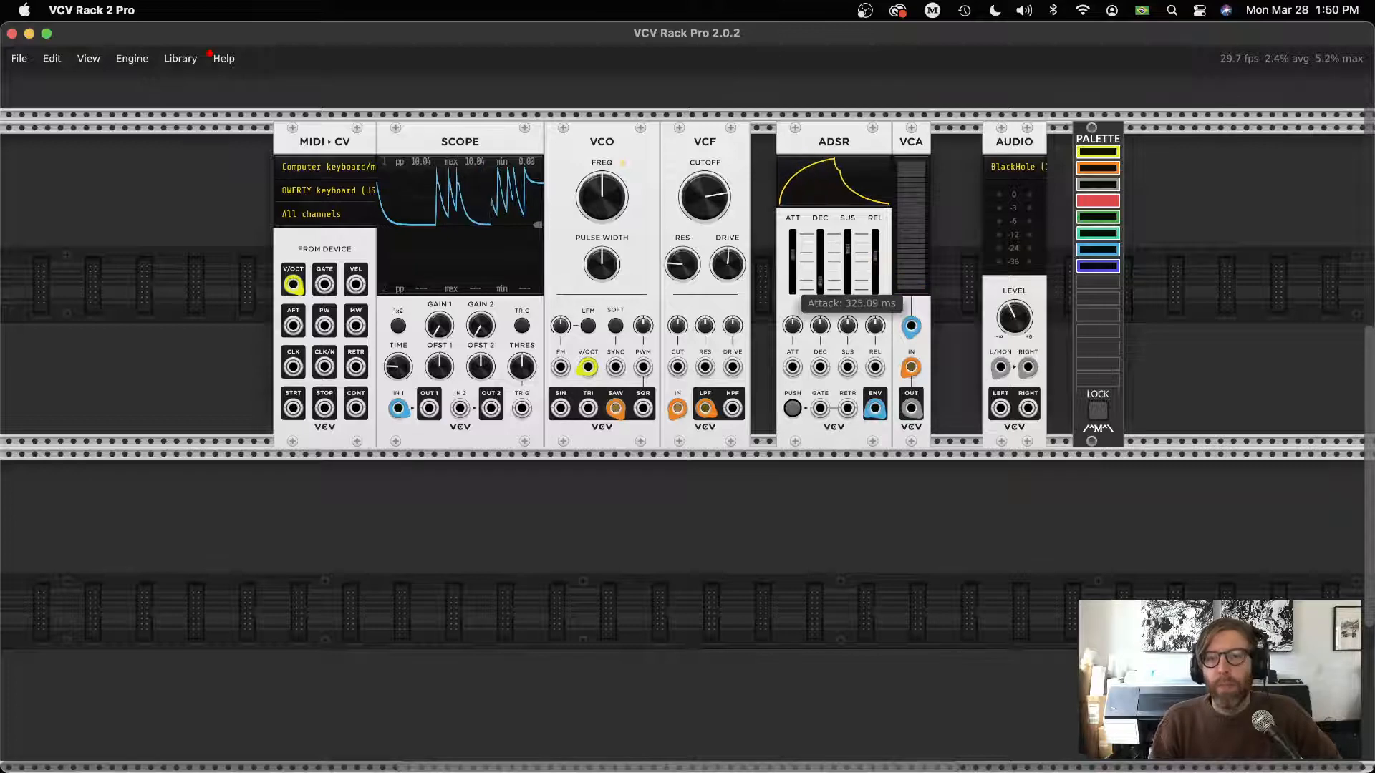
left_click(794, 414)
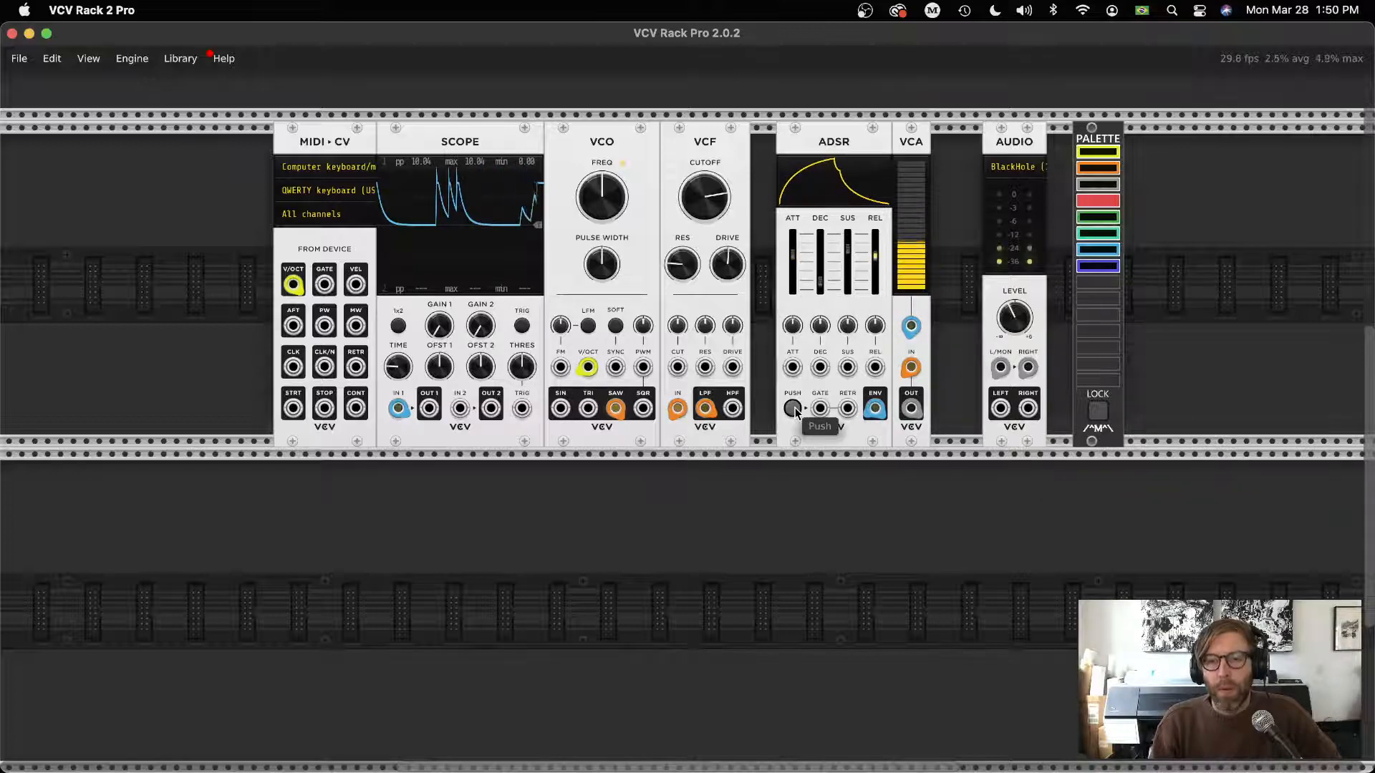
left_click(795, 413)
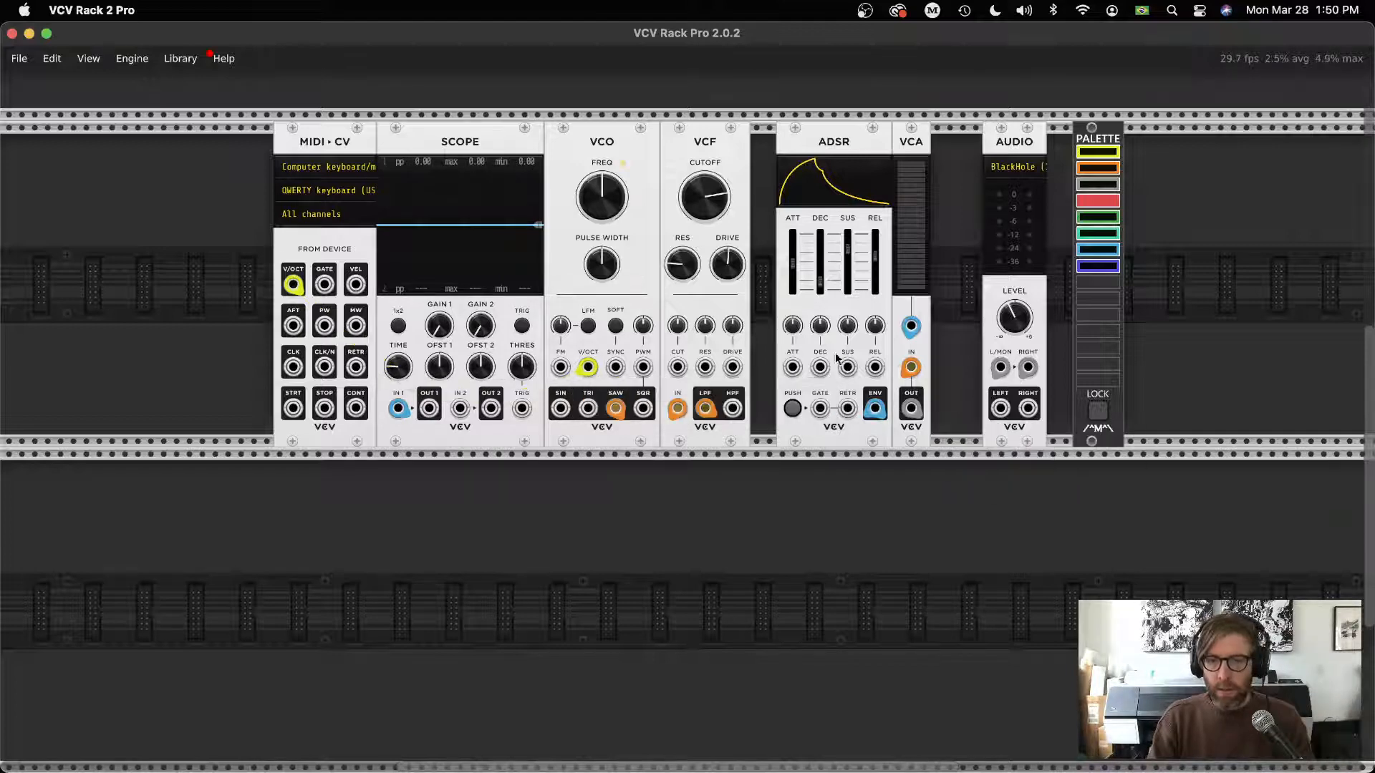
left_click(791, 411)
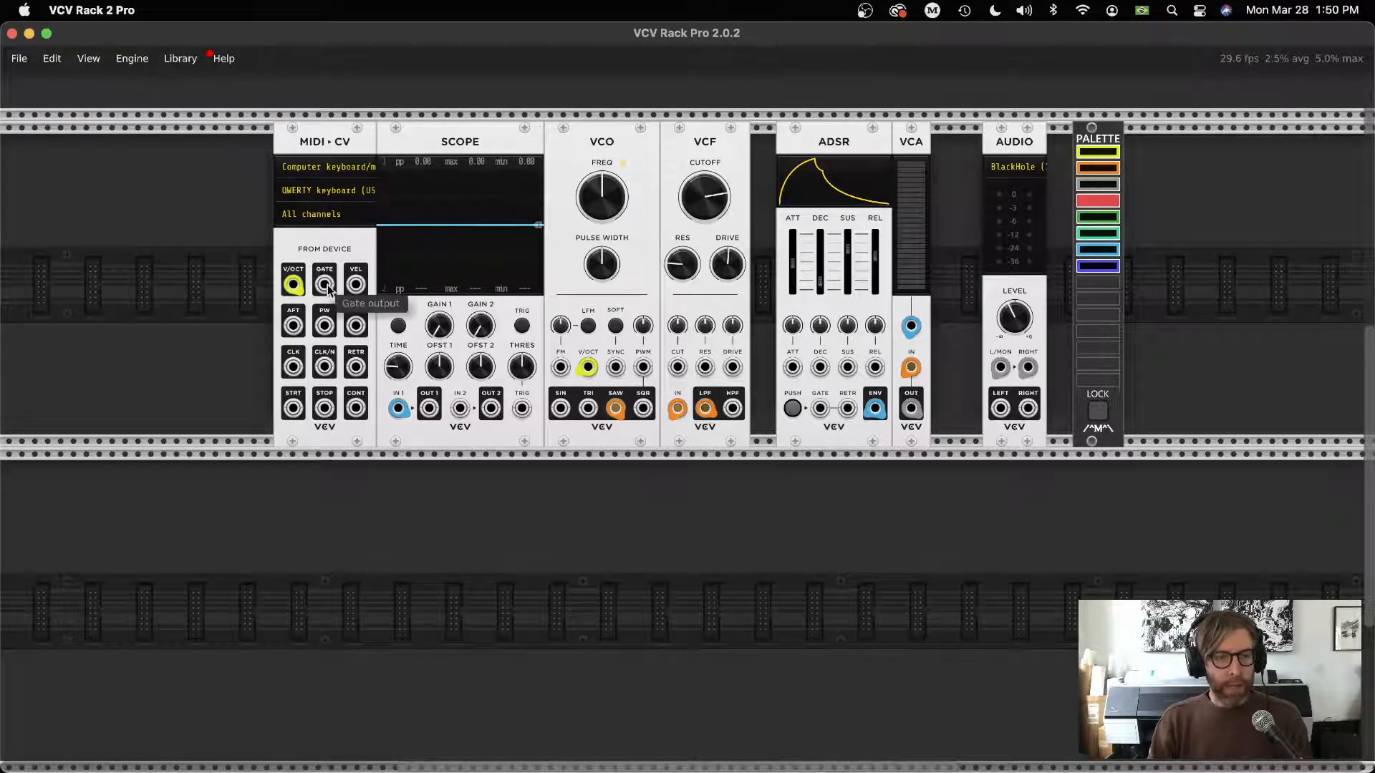
- Cable MIDI-CV GATE to the ADSR GATE input and play QWERTY notes to test the gated envelope
left_click_drag(324, 288, 819, 409)
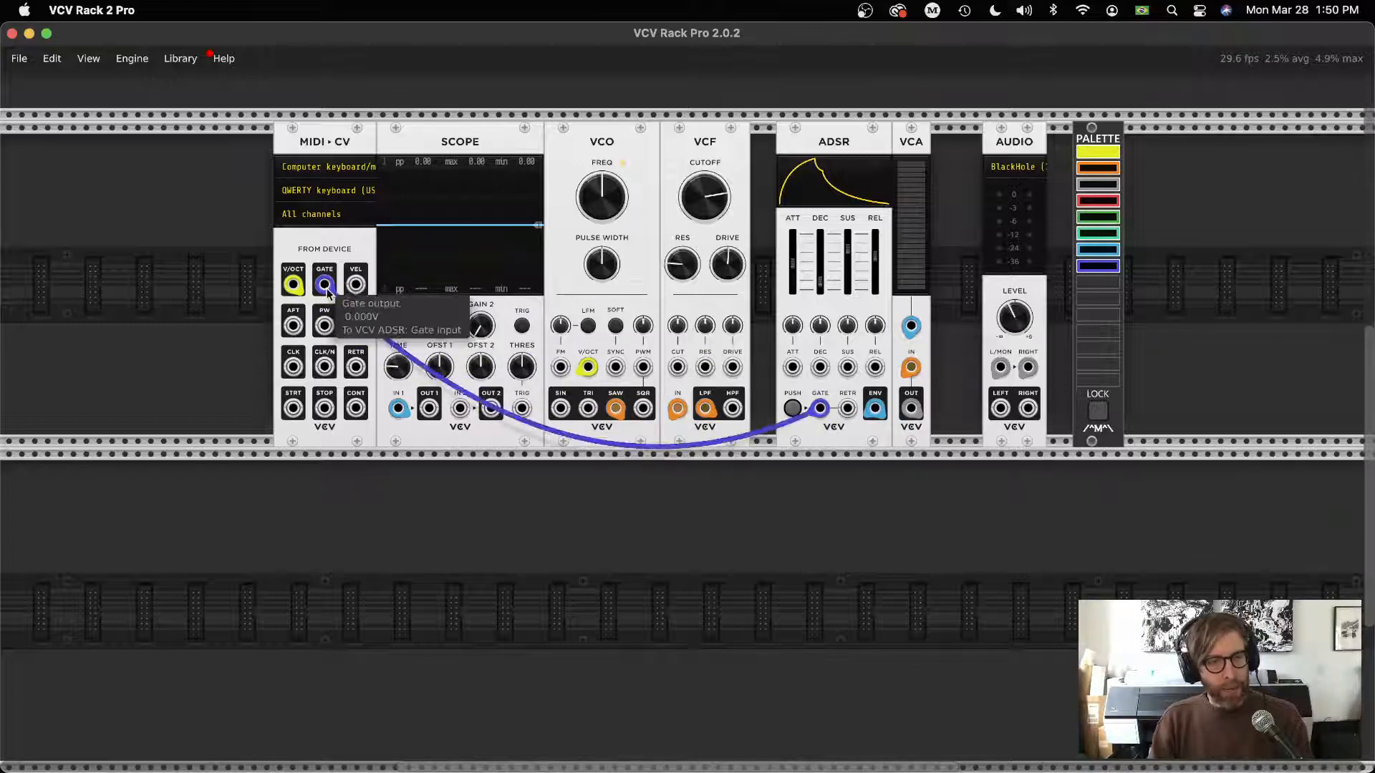
key("a")
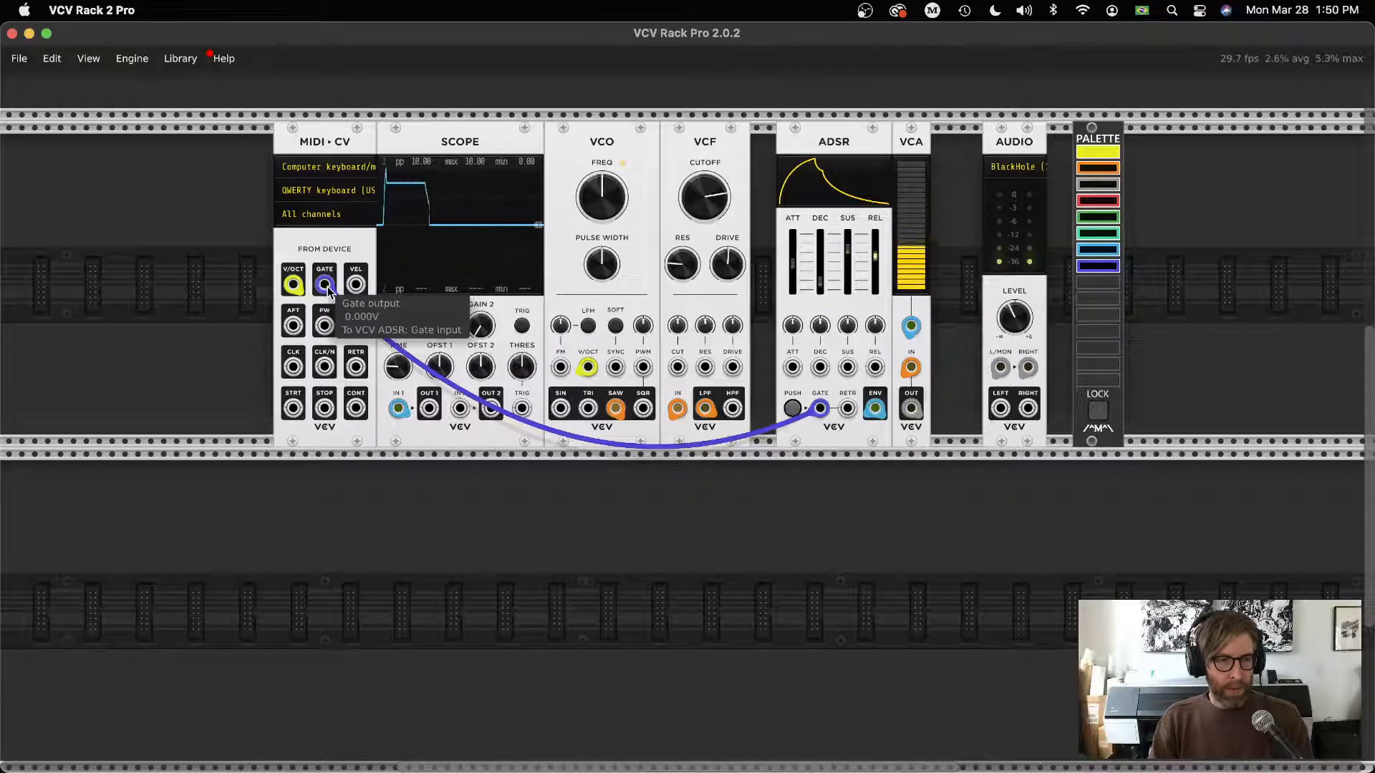
key("a")
key("a")
key("a")
key("a")
key("a")
key("a")
key("a")
left_click_drag(325, 282, 451, 258)
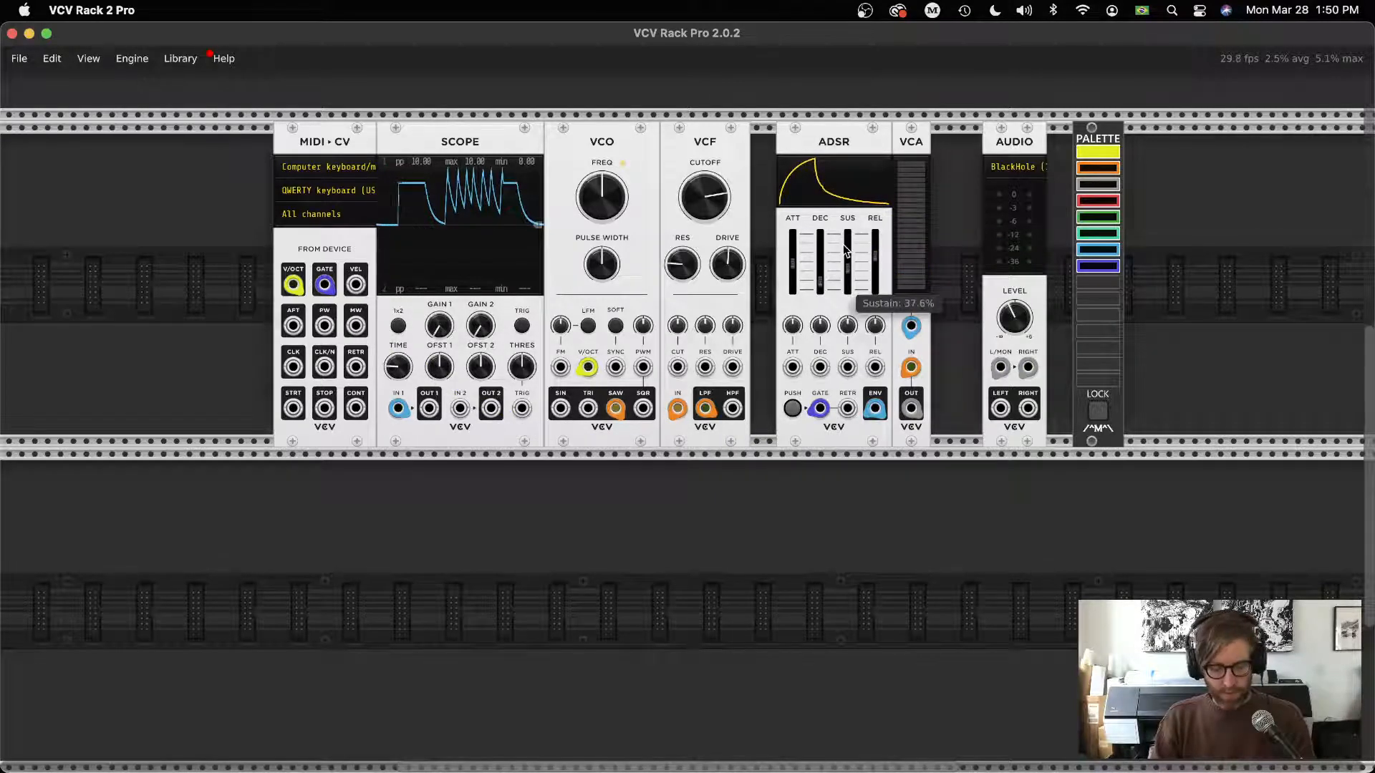
key("a")
key("a")
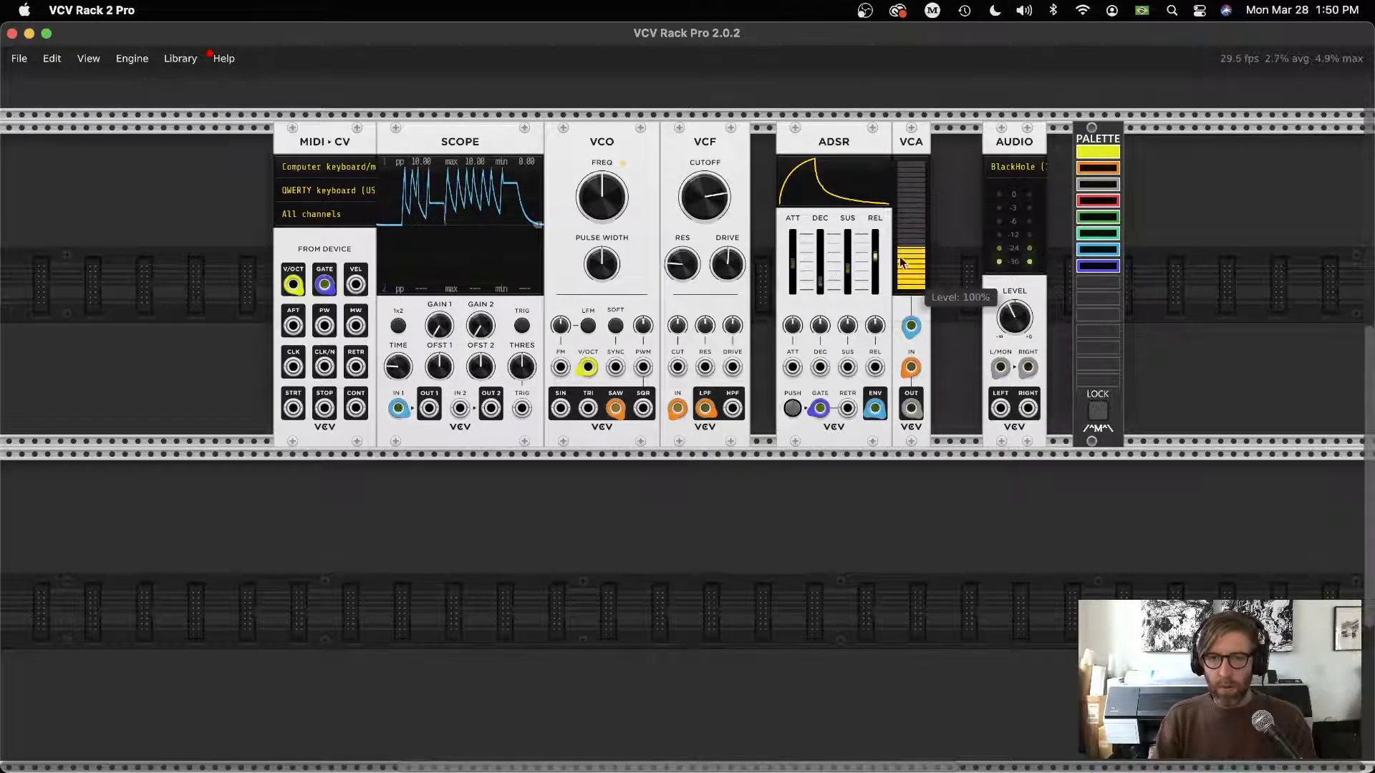
- Shorten the release for snappier notes, then raise the VCF cutoff near 989 Hz with resonance around 72%
left_click_drag(875, 258, 819, 281)
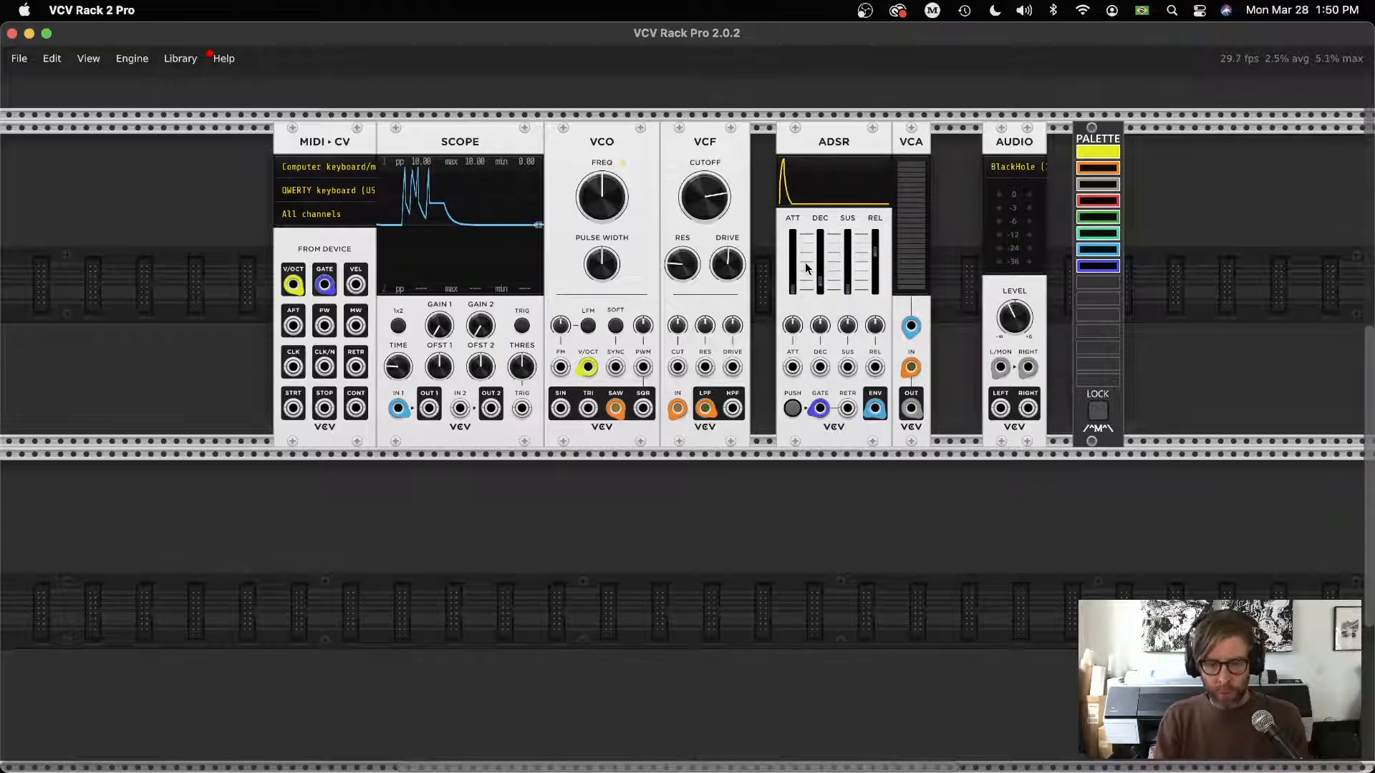
key("a")
key("a")
left_click_drag(875, 258, 876, 292)
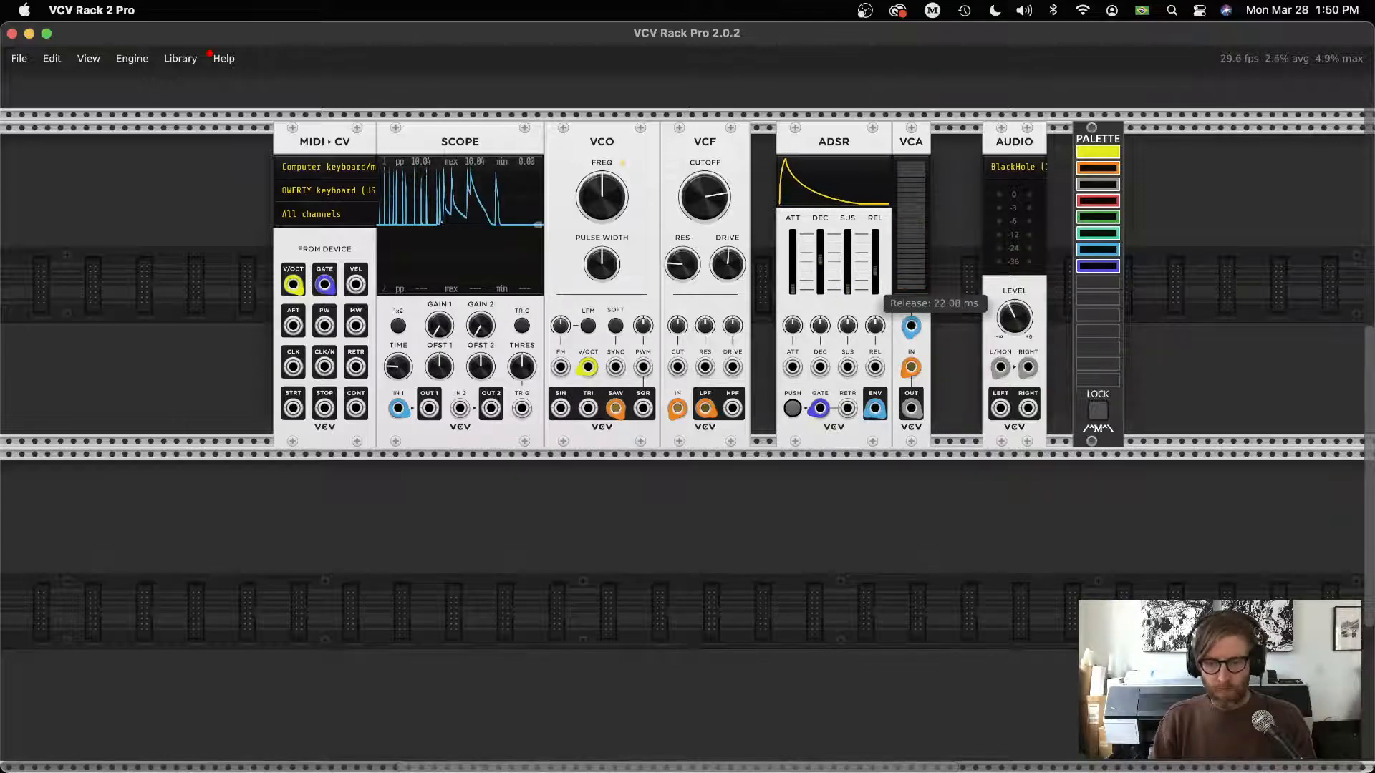
key("a")
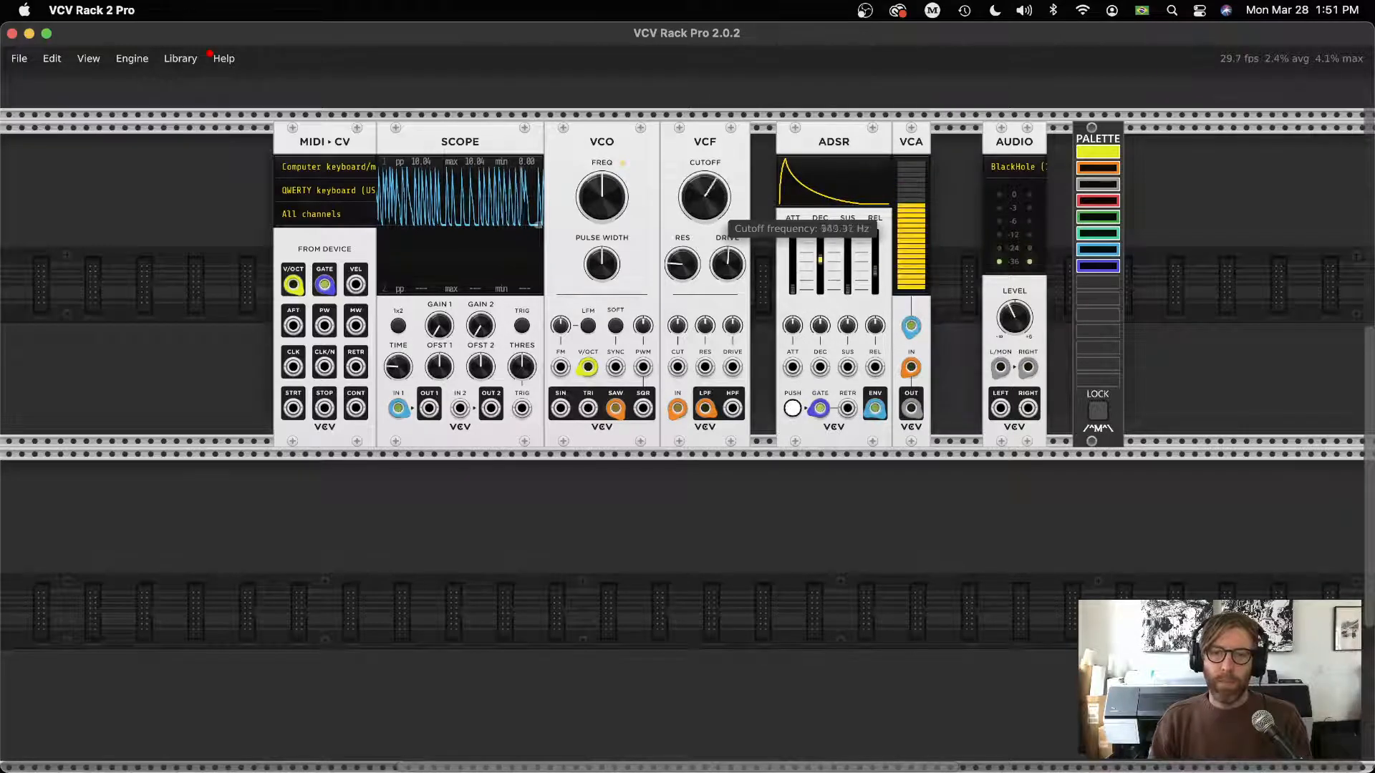
left_click_drag(704, 198, 705, 182)
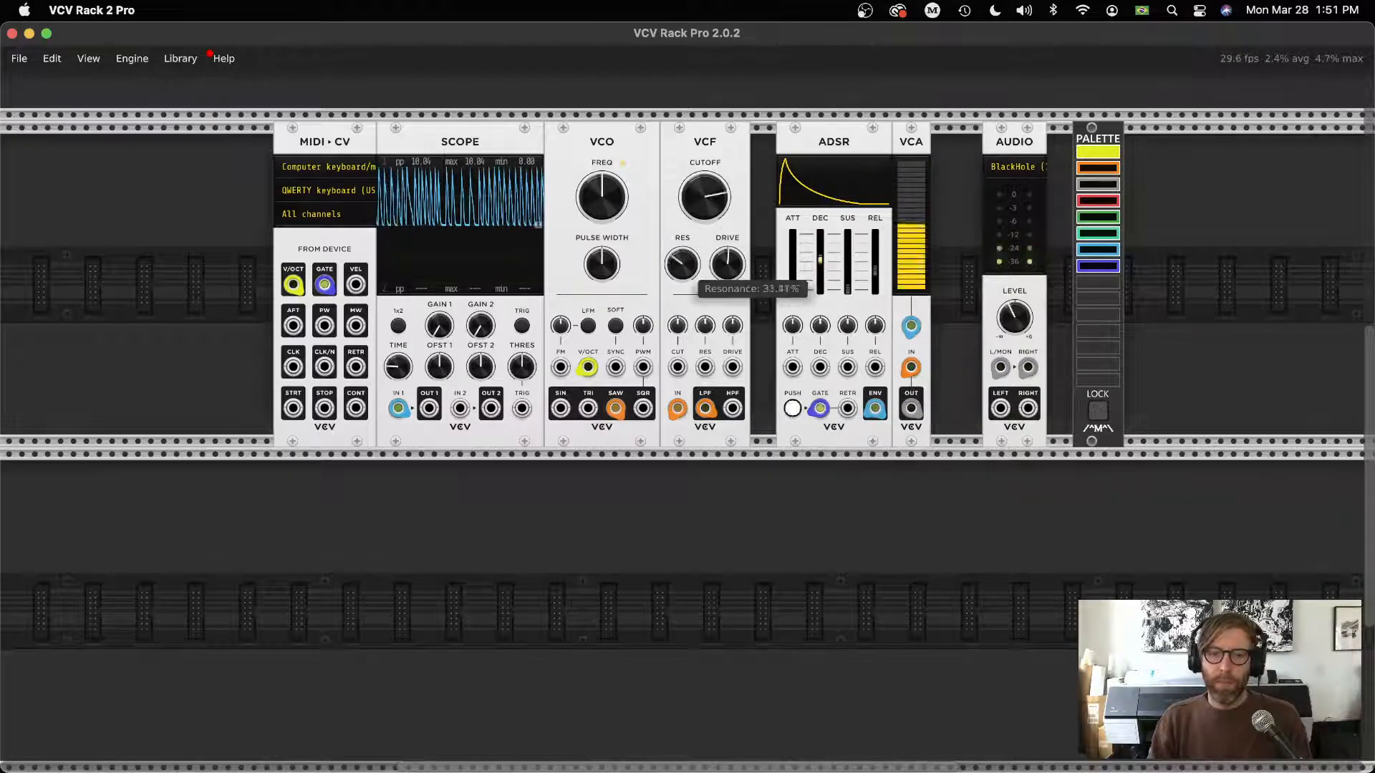
left_click_drag(682, 266, 682, 263)
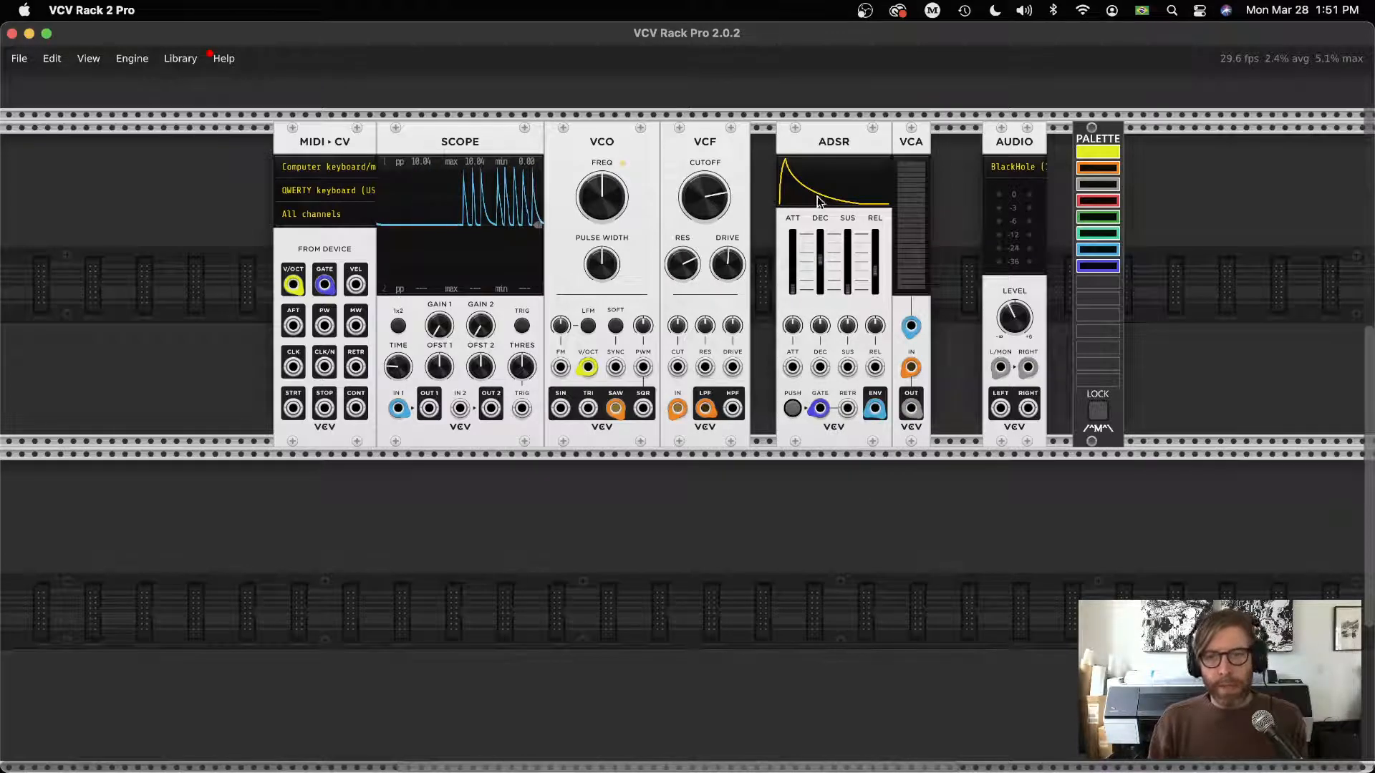
- Slide the ADSR flush against the VCF and reconnect the VCF LPF output to VCA IN
left_click_drag(830, 141, 822, 146)
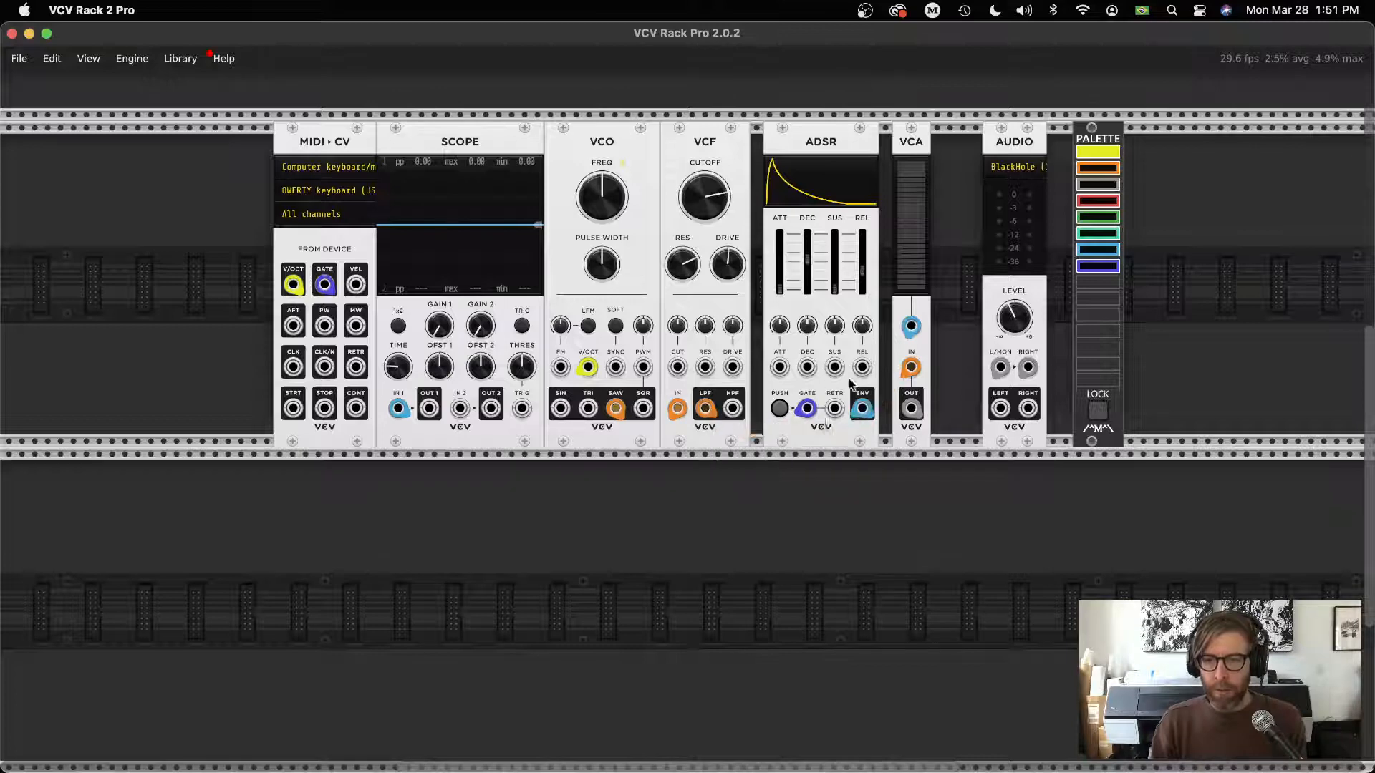
left_click_drag(706, 408, 909, 369)
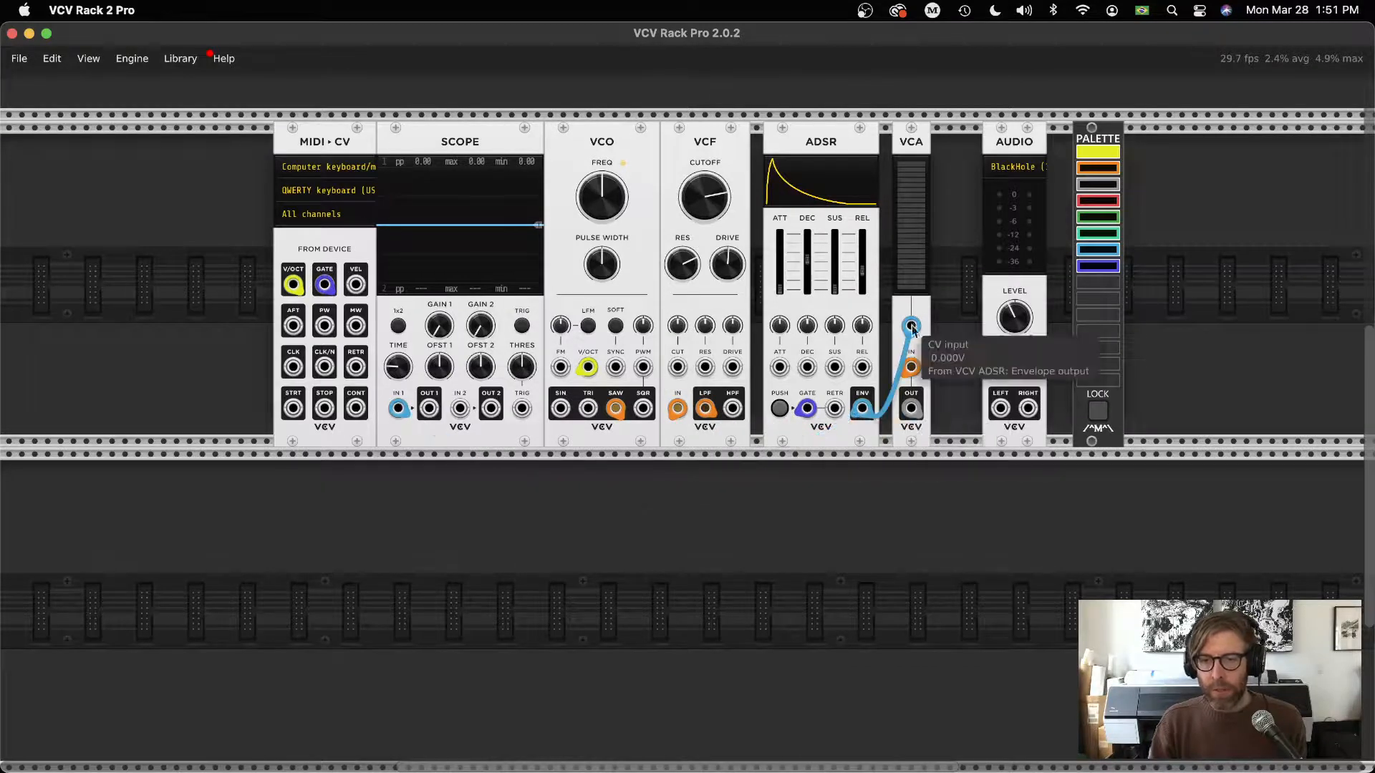